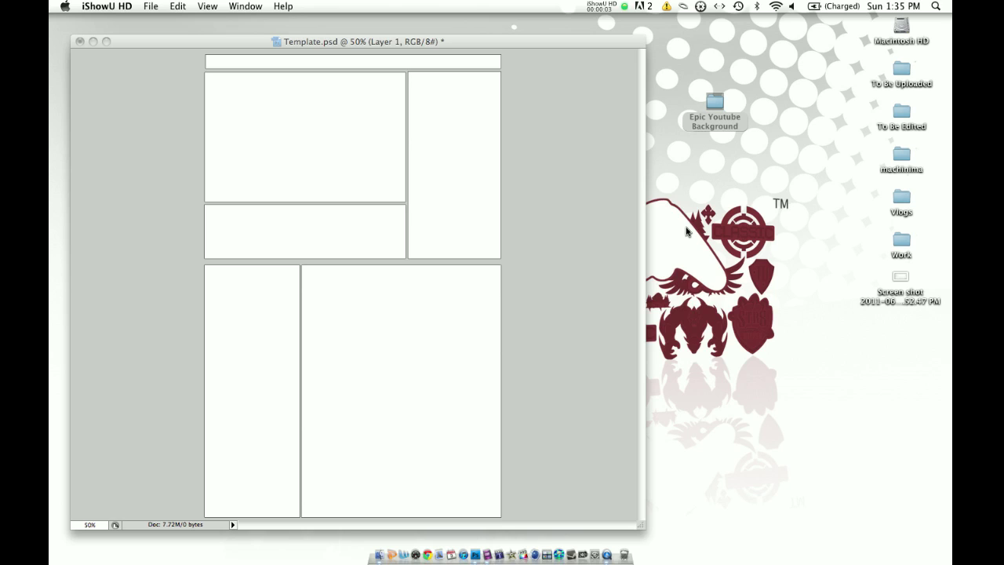
Open the Epic Youtube Background folder on the desktop, preview its image files, and close the folder
left_click(640, 526)
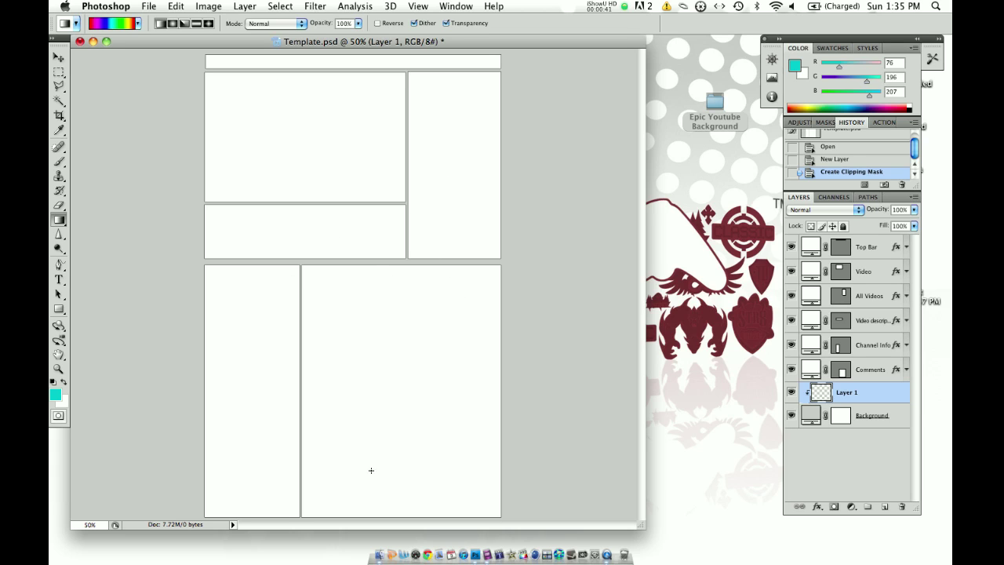
double_click(709, 101)
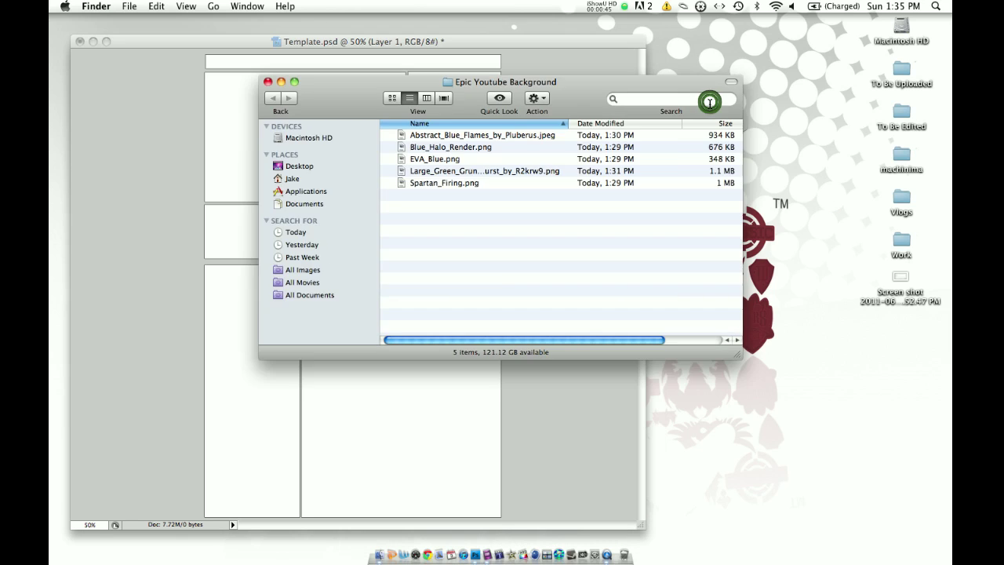
left_click(433, 183)
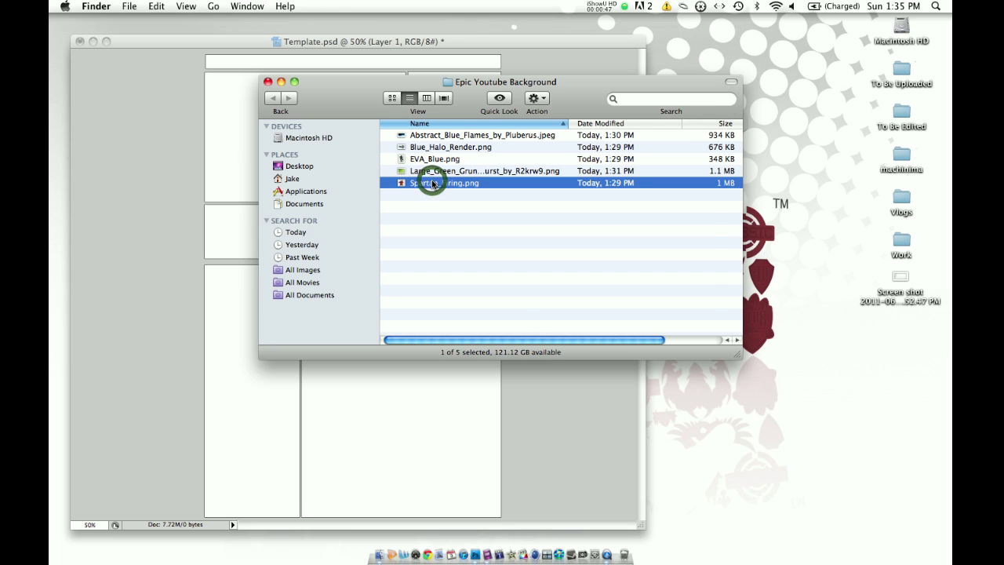
key("space")
key("Up")
key("Up")
key("Up")
key("Up")
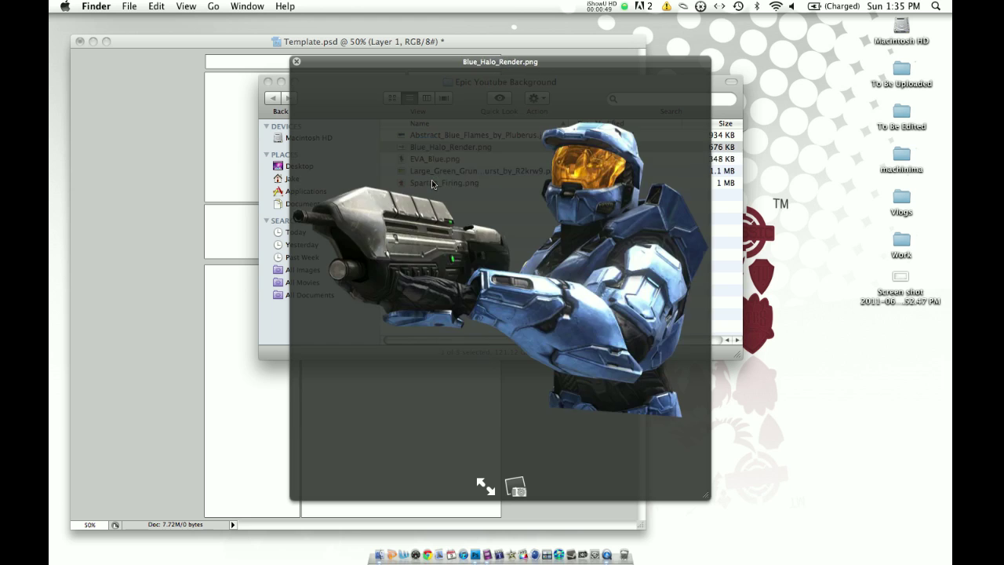
key("Down")
key("Down")
key("Down")
key("Down")
key("space")
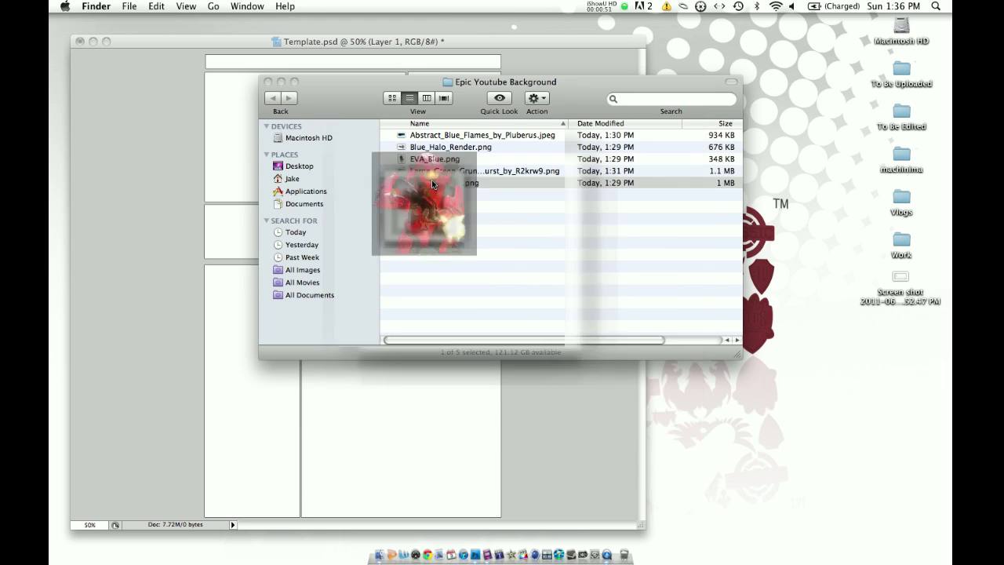
left_click_drag(325, 85, 536, 55)
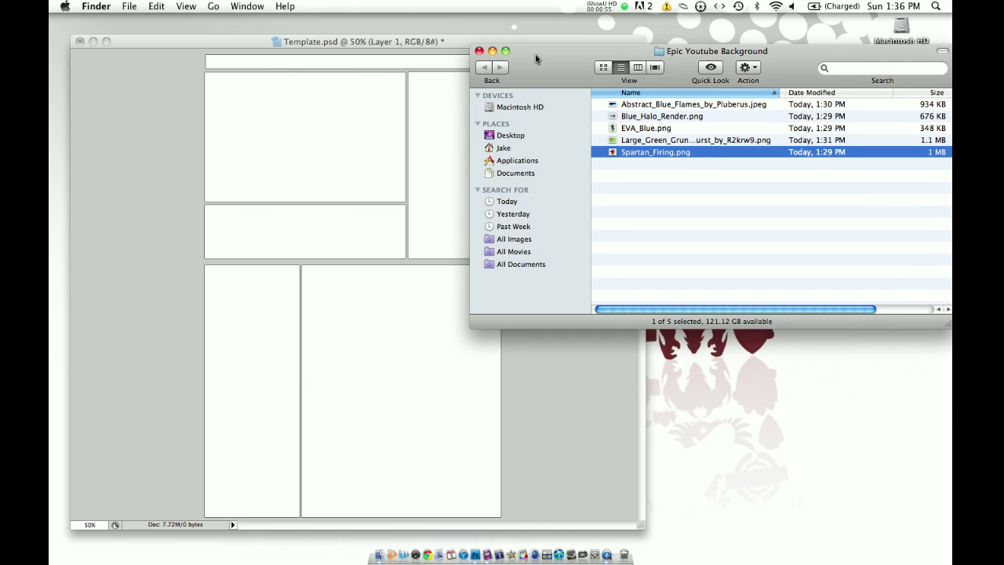
left_click(478, 52)
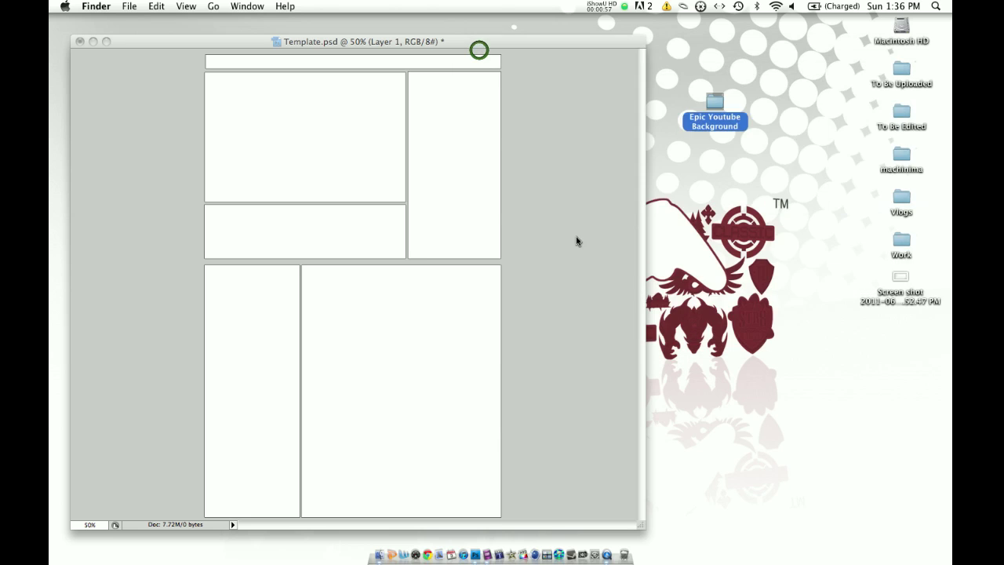
Enlarge the Template.psd document window and select Layer 1, which is clipped to the Background layer
left_click(576, 236)
left_click_drag(642, 525, 695, 536)
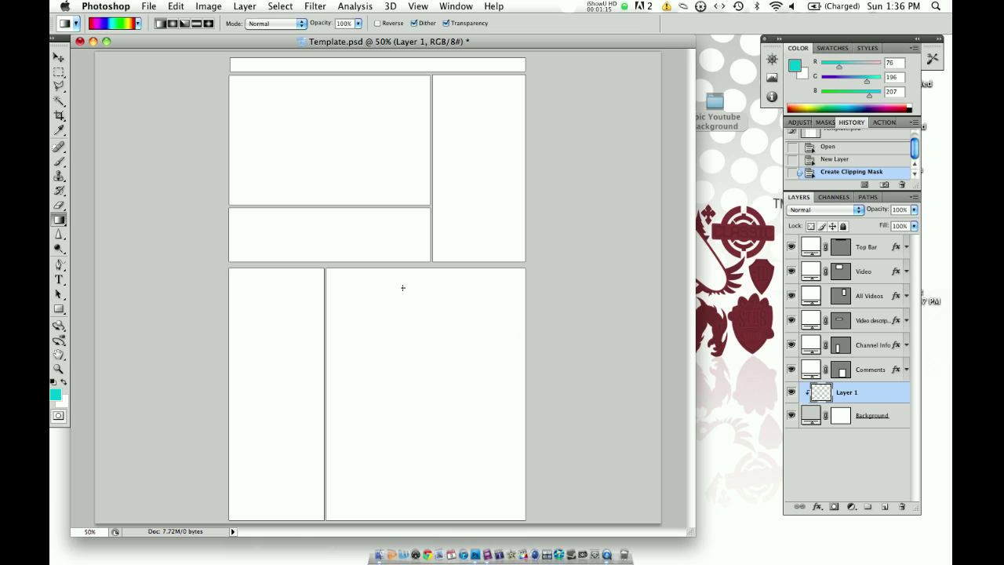
left_click(857, 416)
left_click(857, 399)
right_click(855, 396)
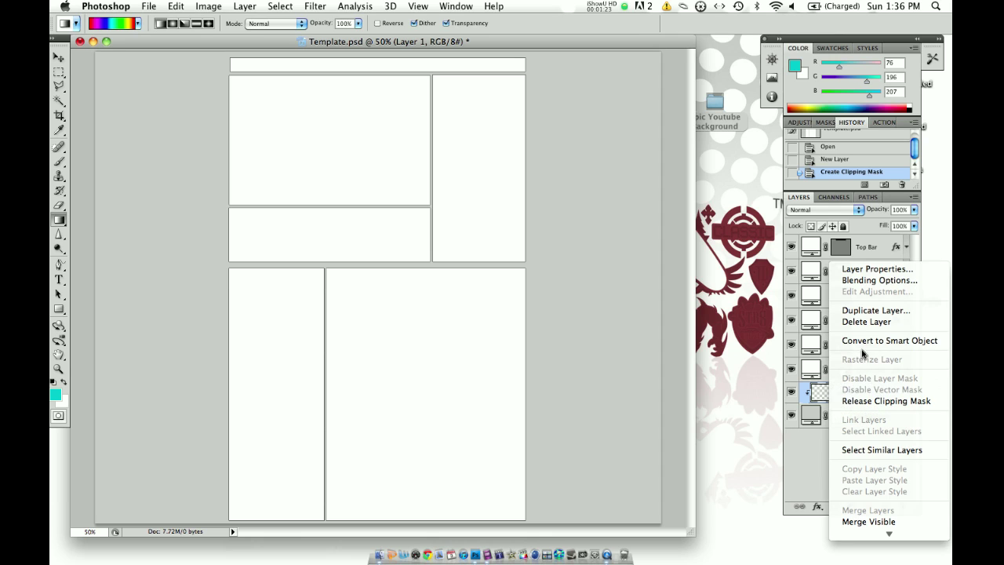
left_click(791, 461)
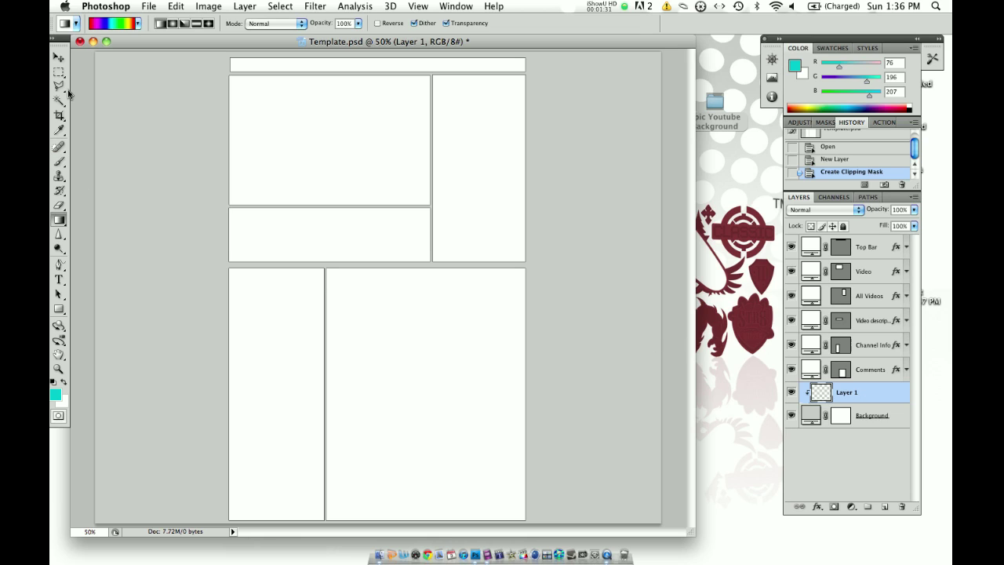
Open the green grunge sunburst PNG from the Epic Youtube Background folder in Photoshop
double_click(716, 102)
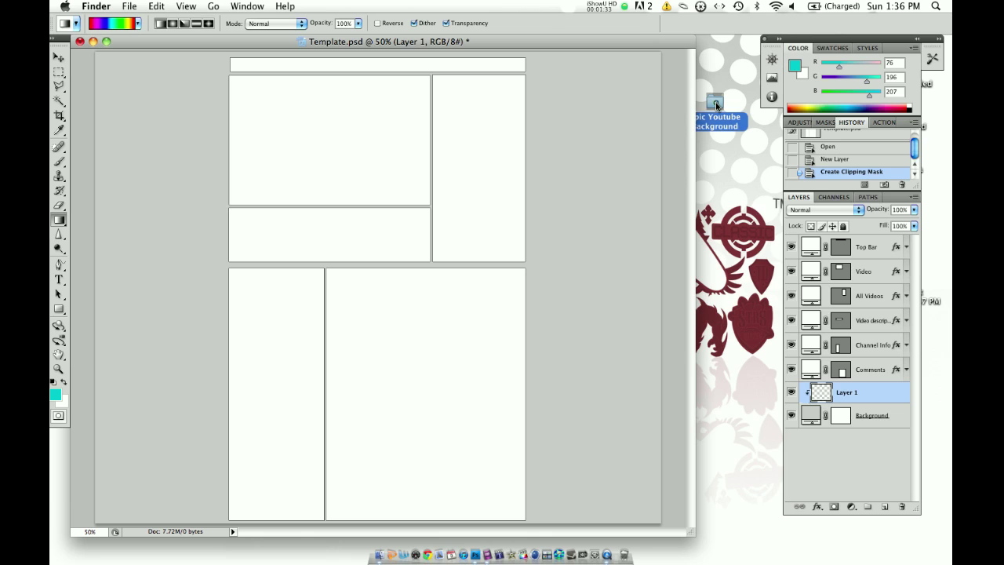
left_click(646, 139)
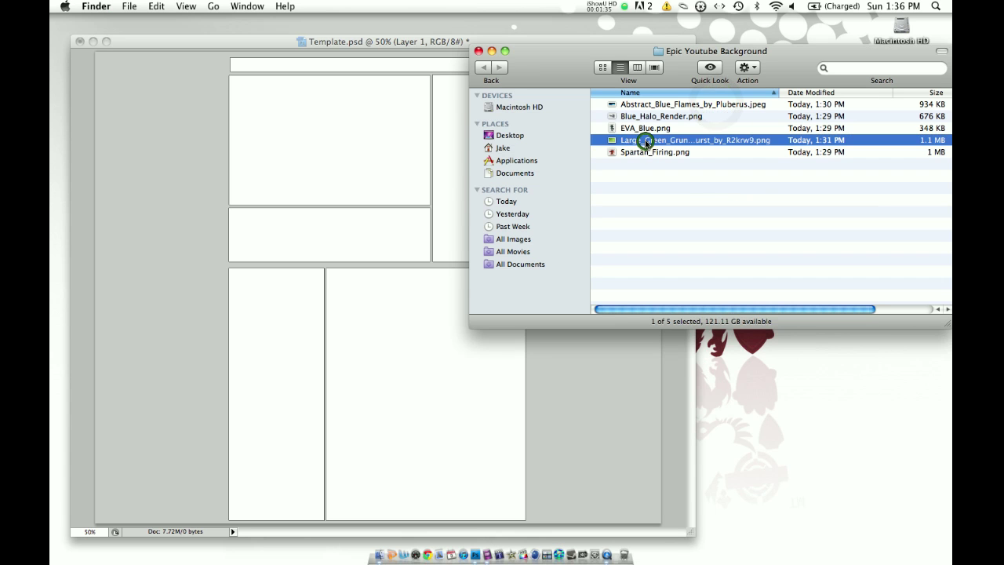
key("space")
key("space")
left_click_drag(647, 140, 352, 157)
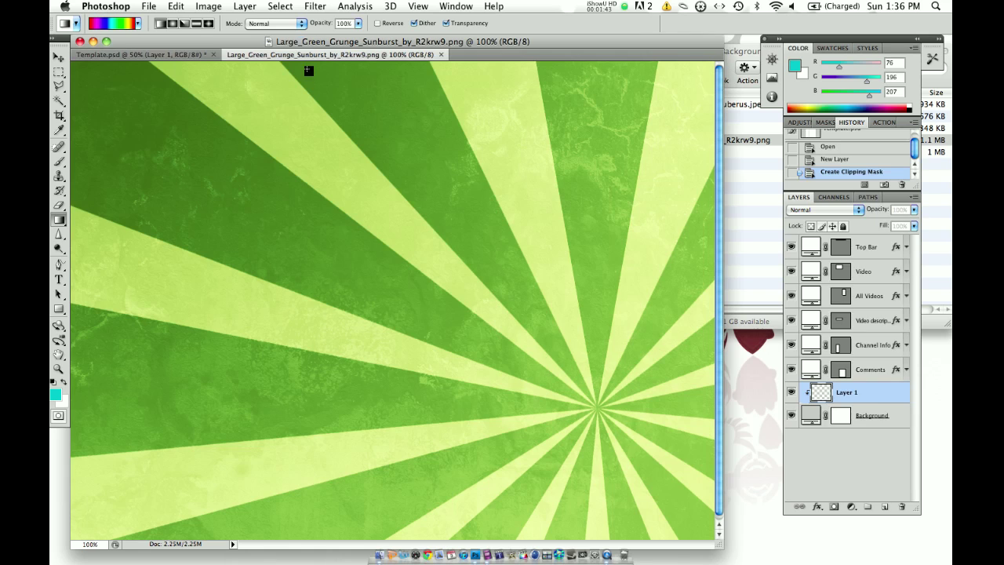
Copy the entire sunburst image and paste it into Layer 1 of Template.psd
key("super+a")
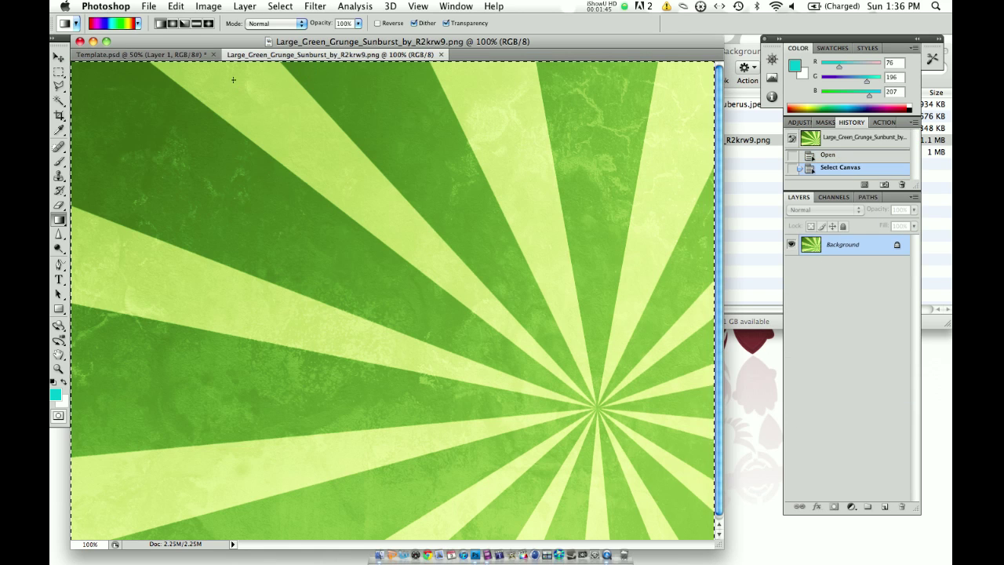
left_click(154, 54)
key("super+v")
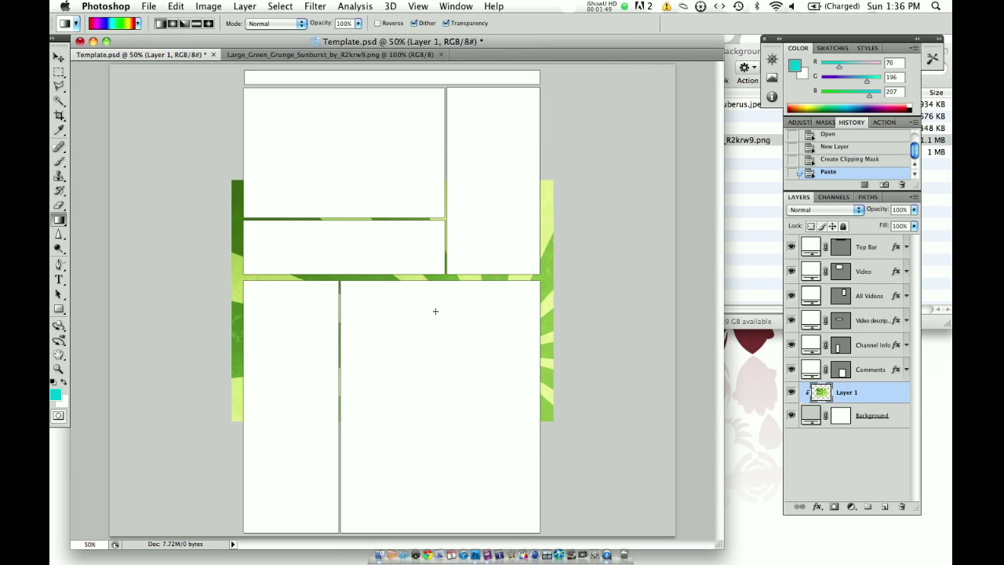
Free-transform the pasted sunburst to about 177% width and 197% height so it covers the whole canvas
key("super+t")
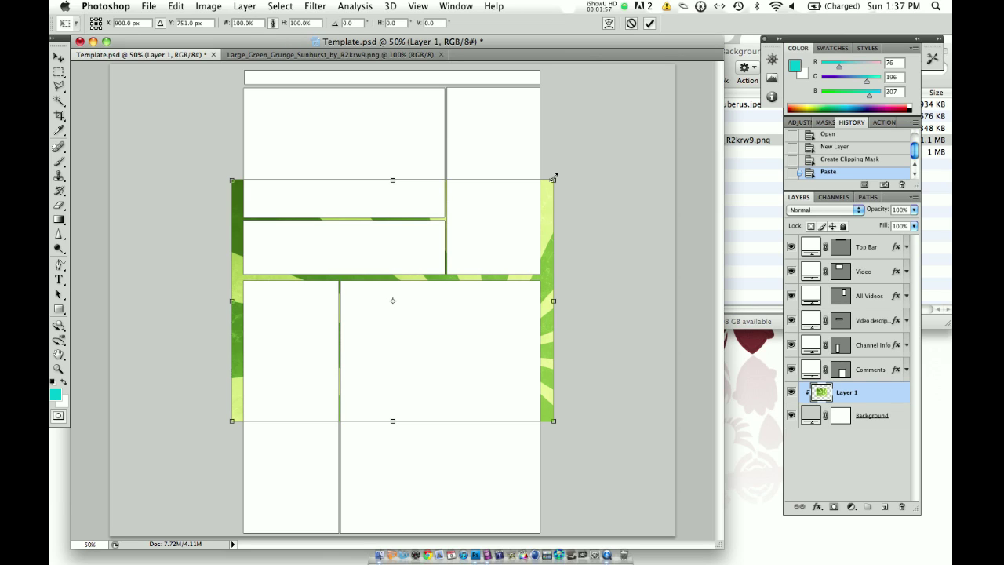
left_click_drag(553, 179, 647, 88)
left_click_drag(623, 144, 579, 110)
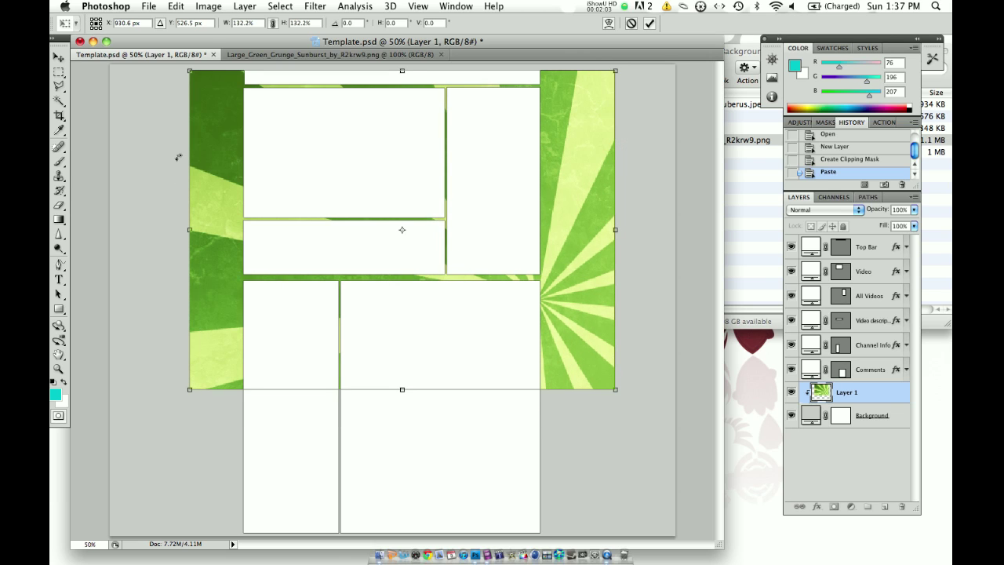
left_click_drag(188, 229, 106, 229)
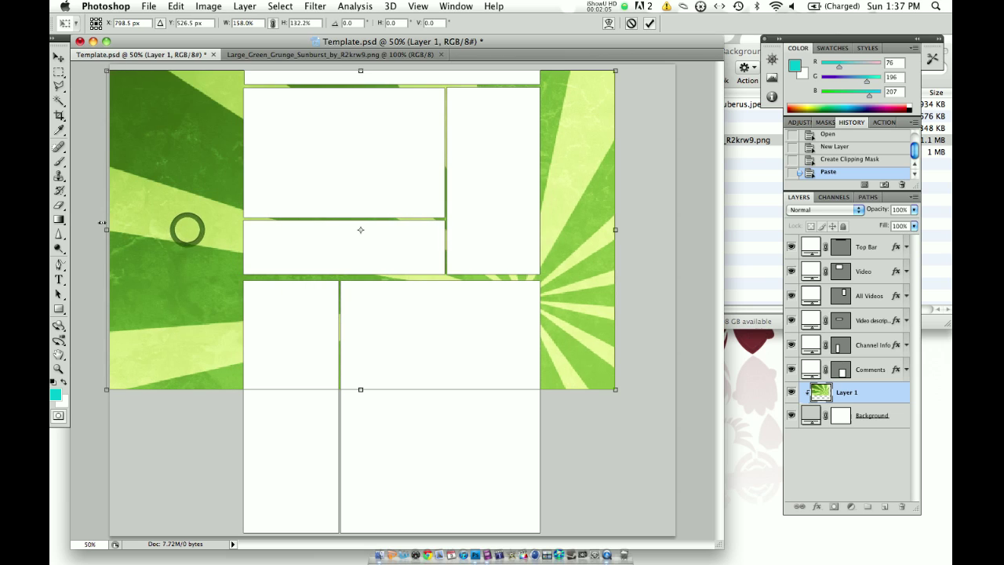
left_click_drag(615, 229, 675, 229)
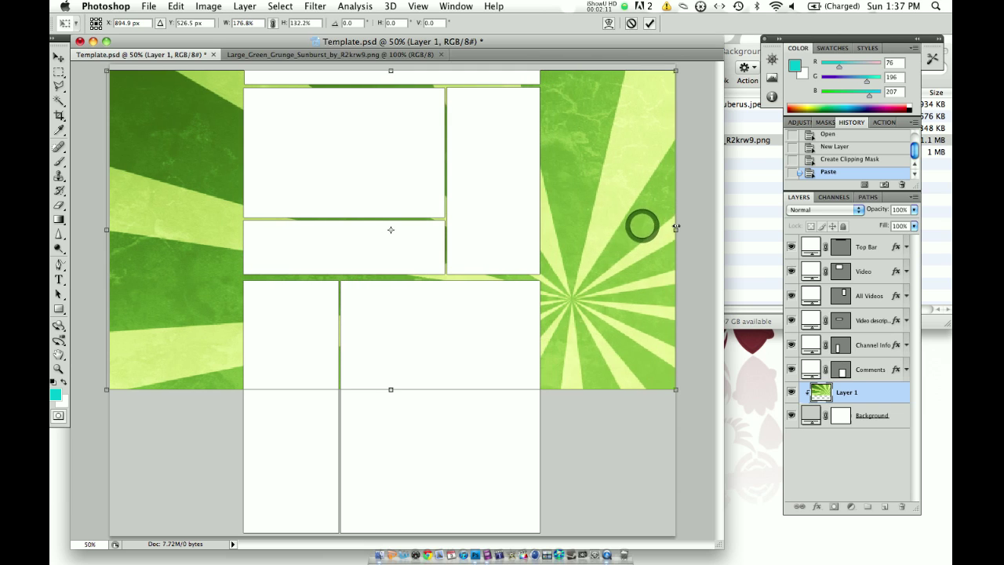
left_click_drag(390, 389, 392, 537)
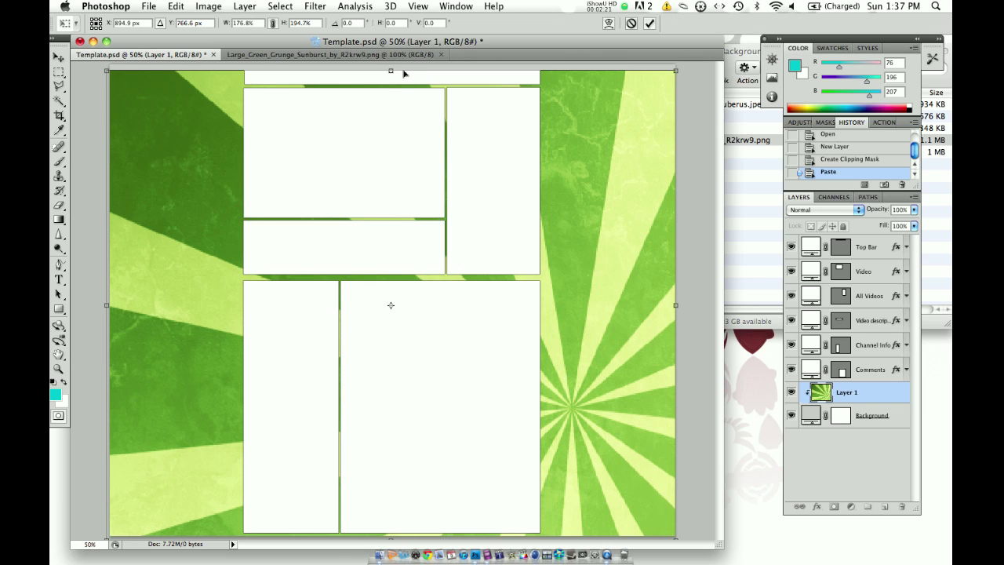
left_click_drag(391, 70, 391, 67)
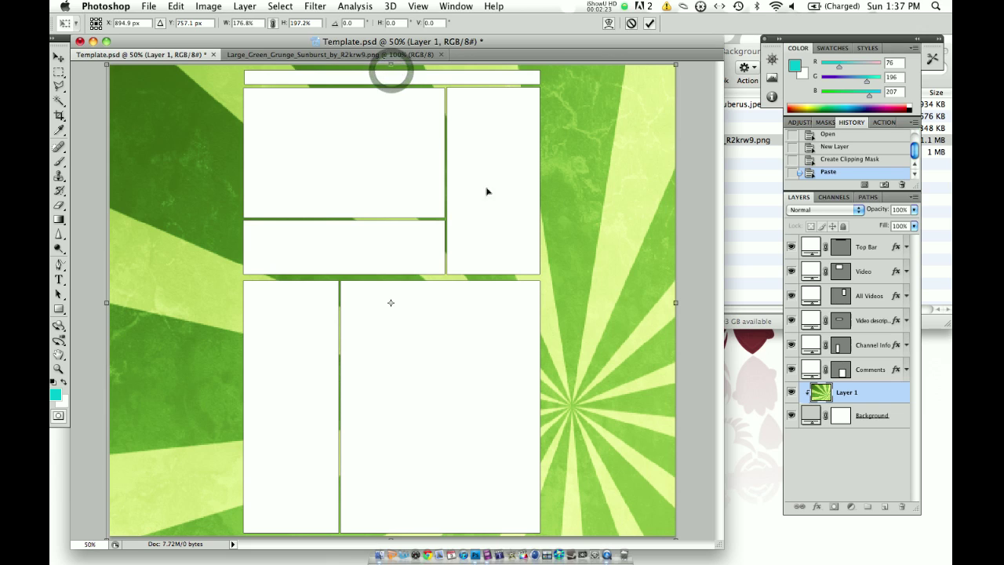
key("Return")
key("g")
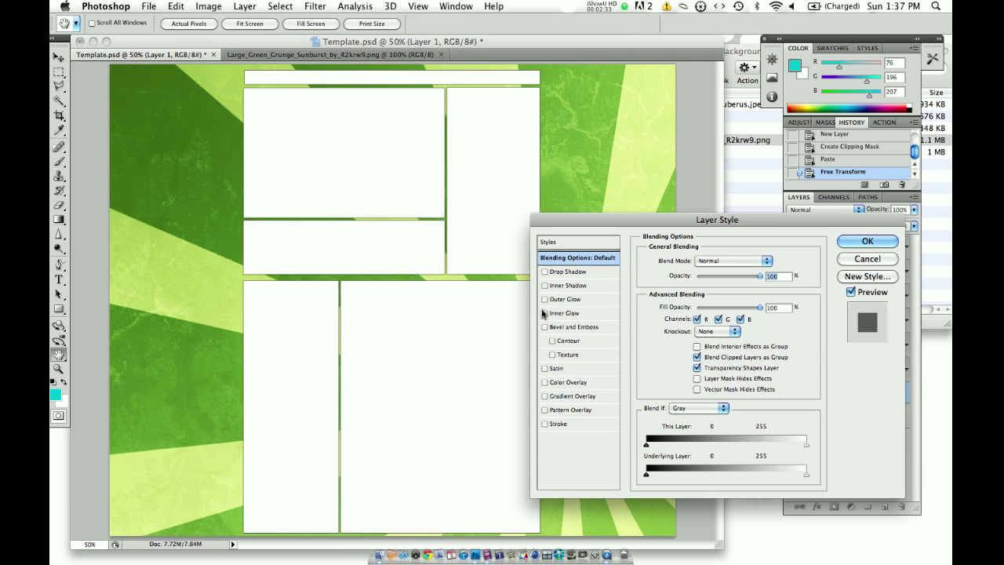
left_click(542, 380)
left_click(543, 380)
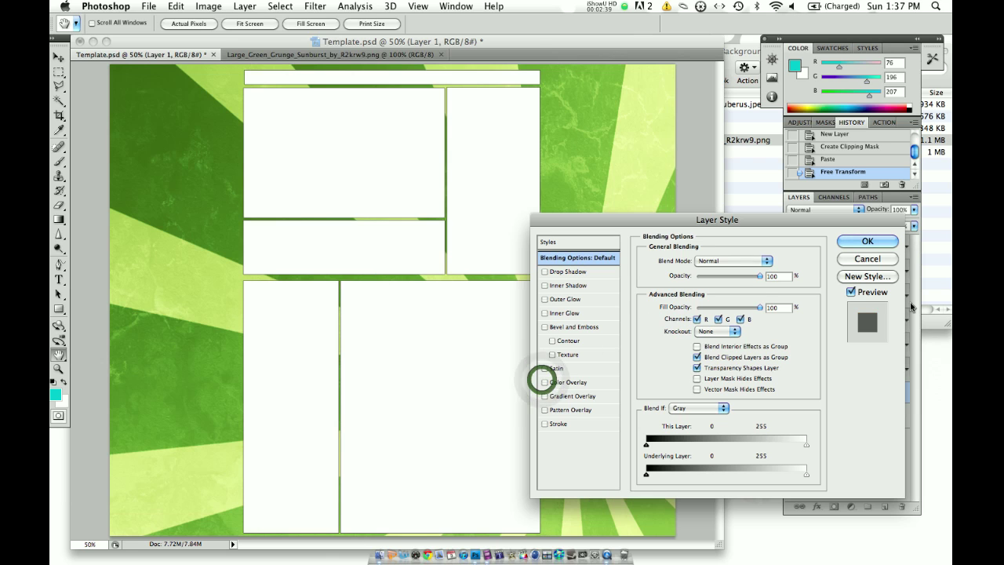
left_click(731, 260)
left_click(794, 241)
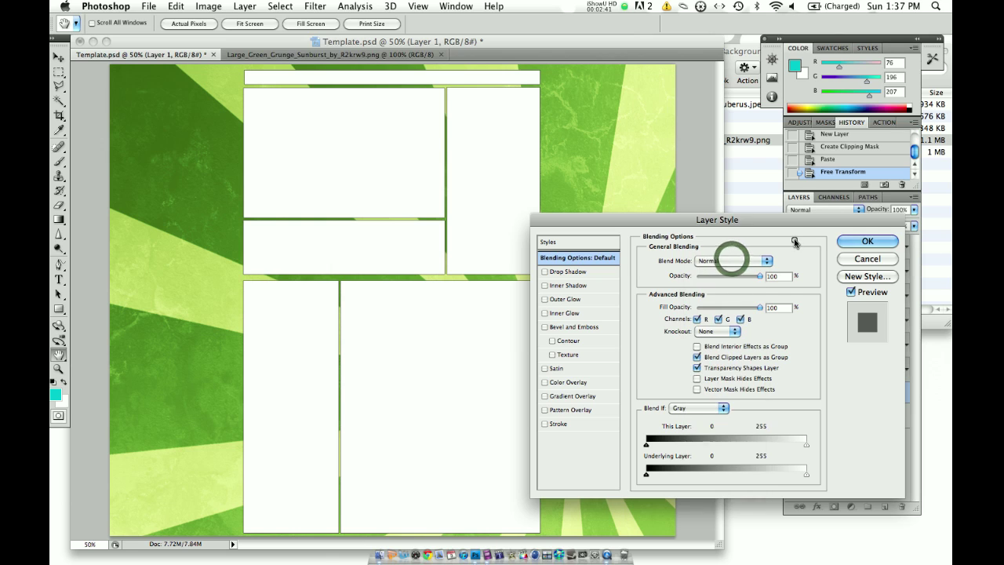
left_click(868, 259)
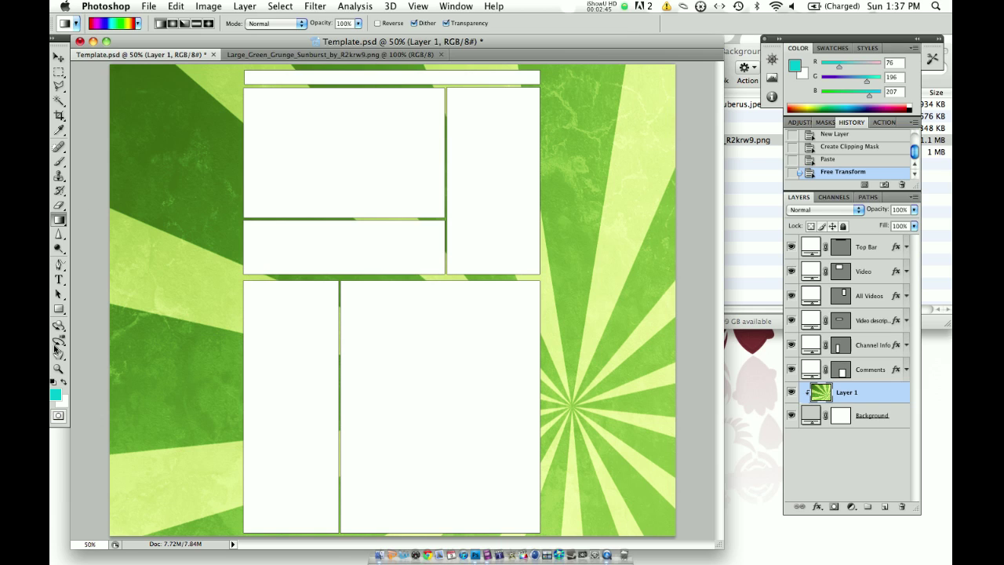
Set up the Gradient tool with the Foreground to Background preset and change its end color stop to black
left_click(59, 220)
left_click_drag(63, 225, 68, 217)
left_click(111, 24)
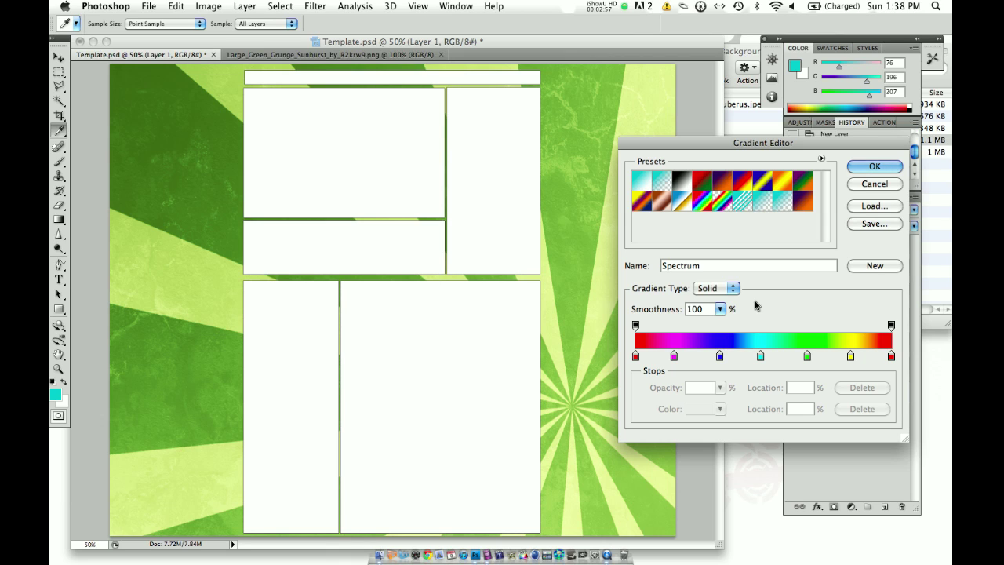
left_click(644, 184)
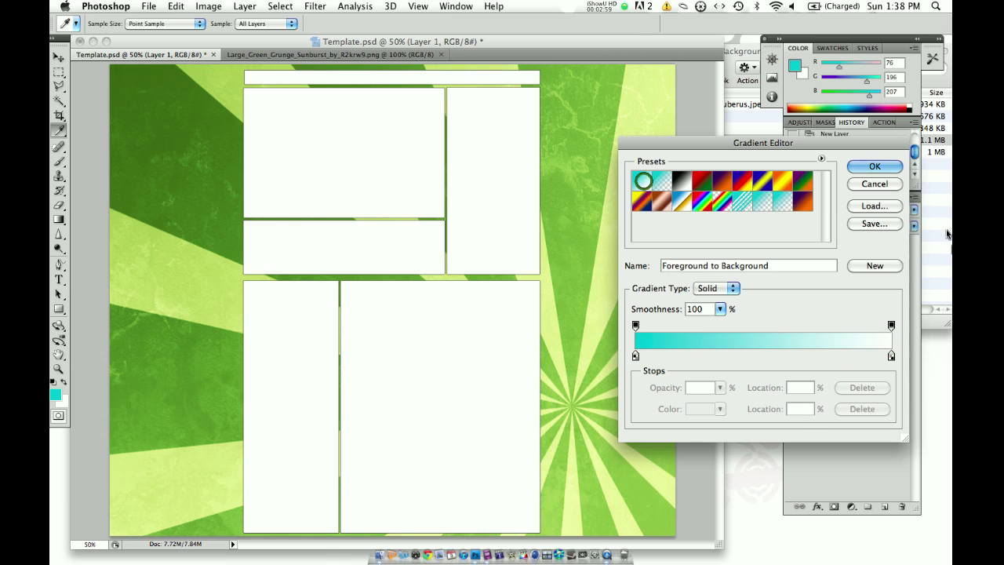
left_click(891, 325)
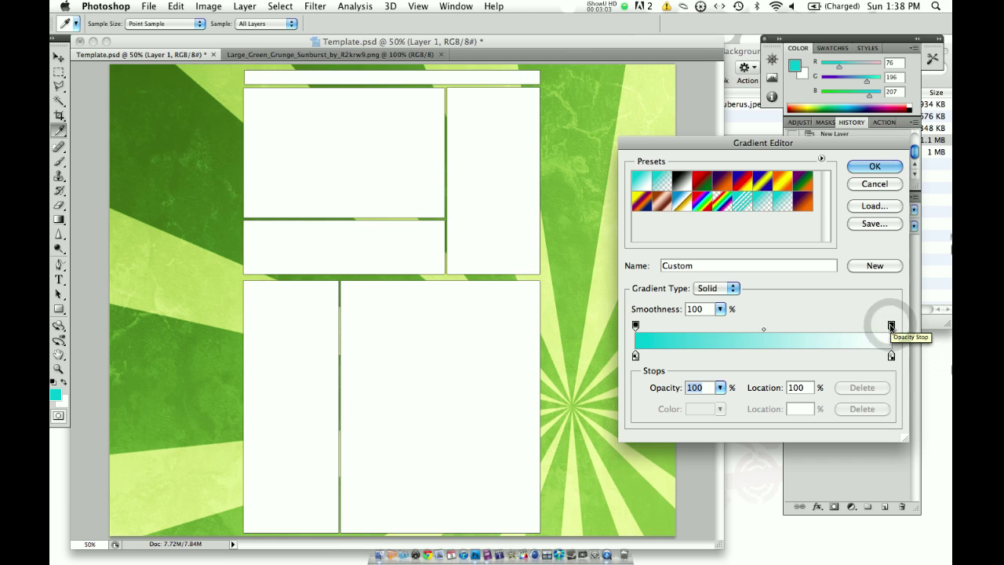
left_click(891, 325)
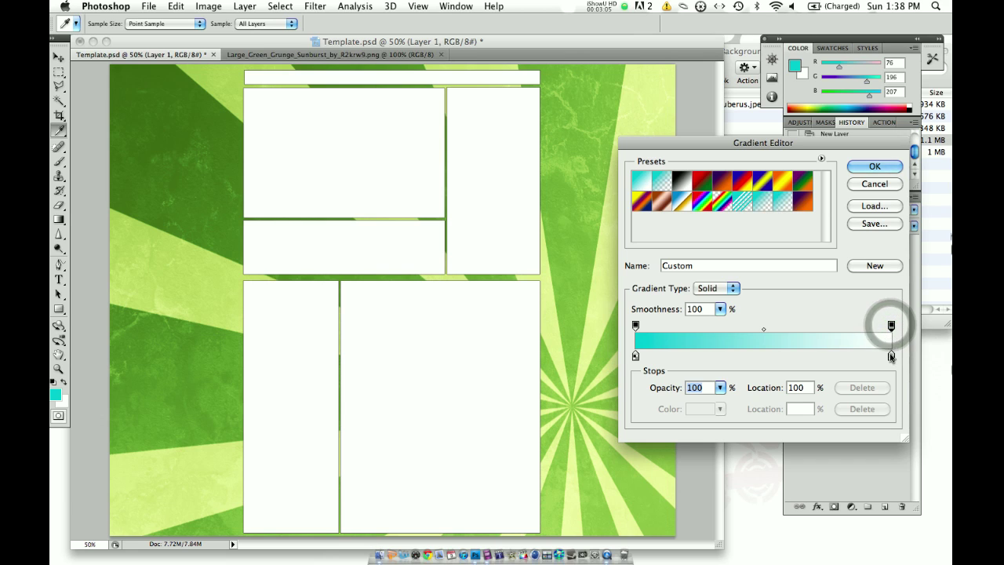
double_click(891, 357)
left_click(632, 417)
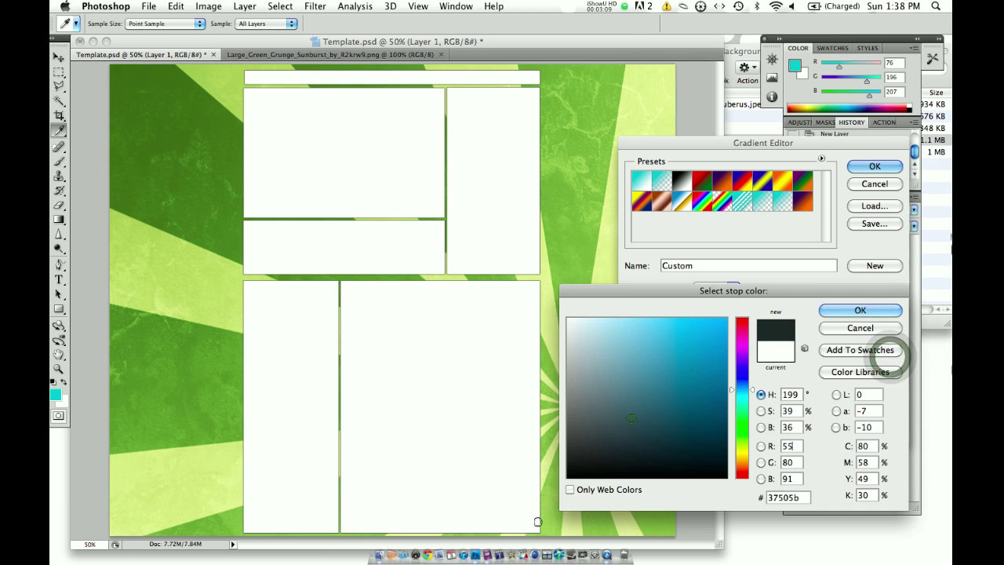
left_click(861, 310)
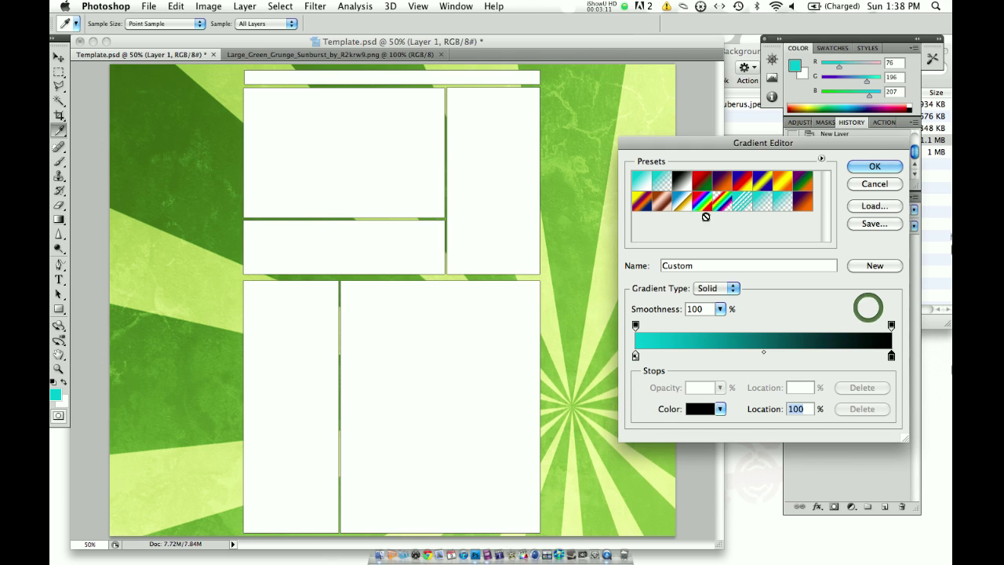
left_click(881, 167)
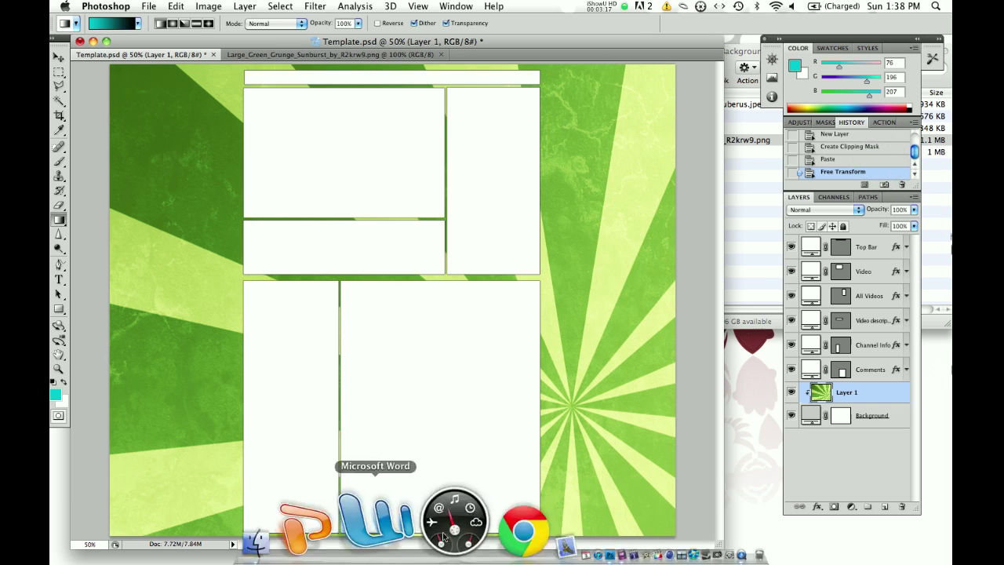
Try filling Layer 1 with the turquoise-to-black gradient from the bottom of the canvas upward, and undo it
right_click(858, 390)
left_click(567, 480)
left_click_drag(494, 538, 495, 189)
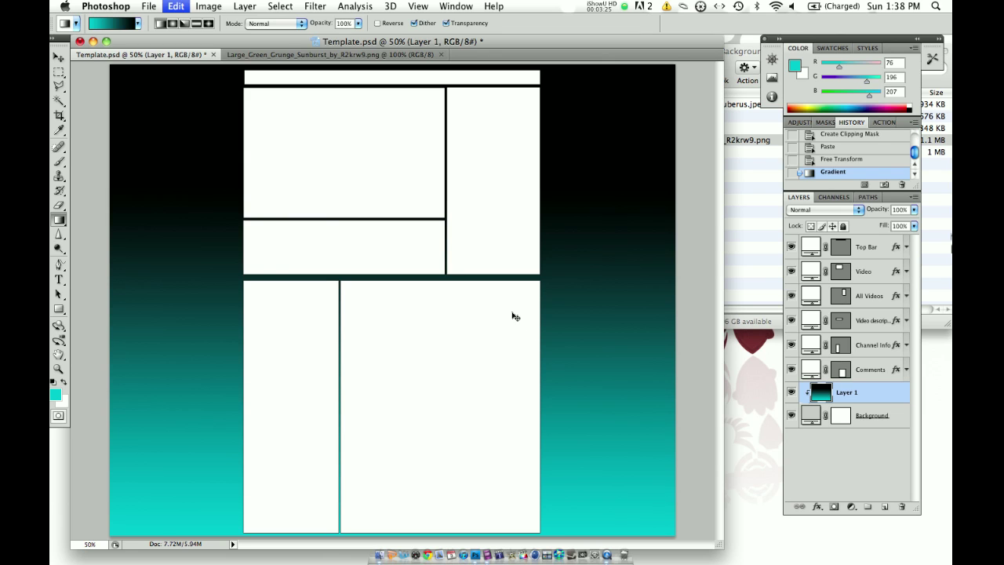
key("super+z")
Fill Layer 1 with the gradient running from turquoise at the canvas top to black at the bottom, and duplicate the layer
left_click_drag(356, 165, 354, 164)
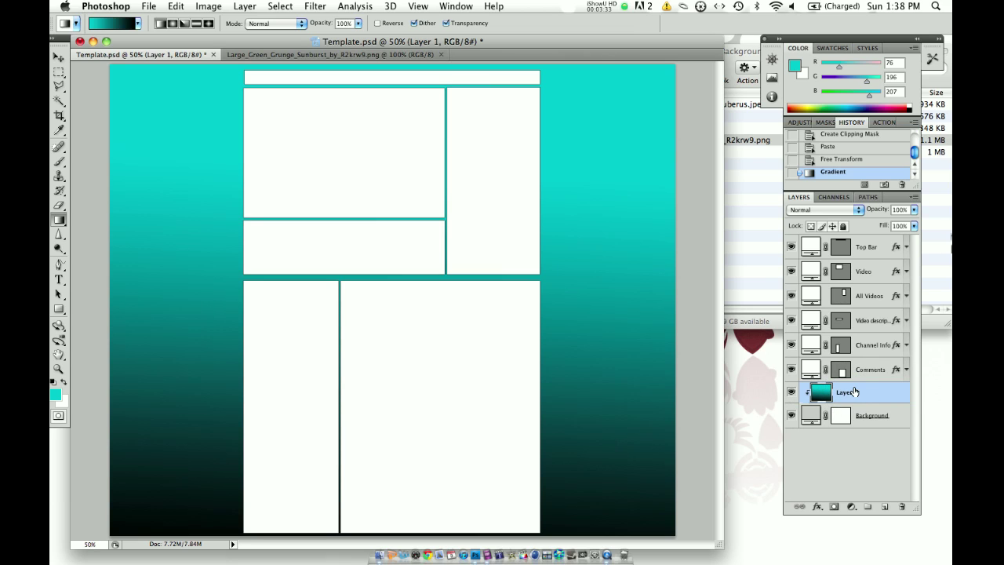
right_click(860, 390)
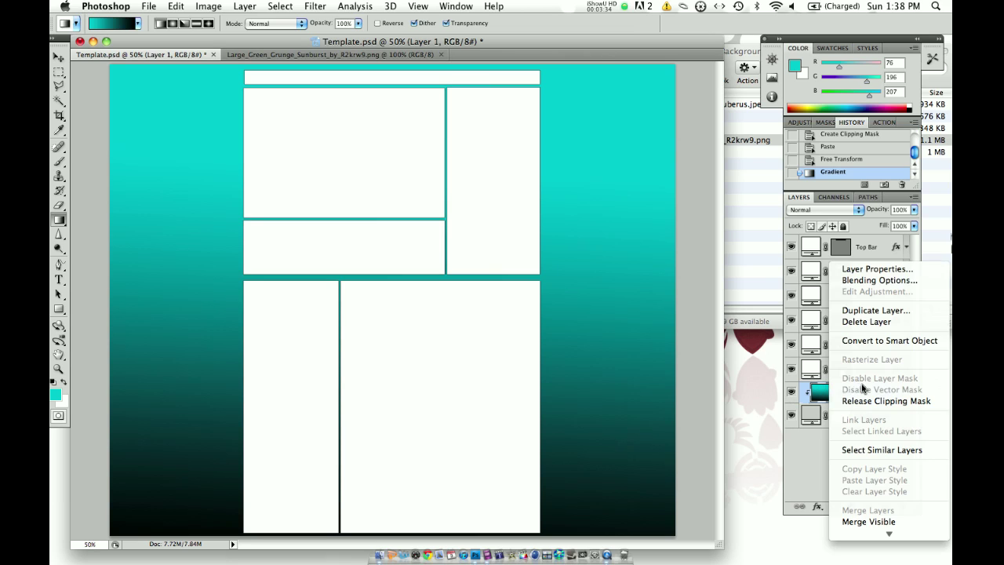
left_click(898, 313)
left_click(623, 168)
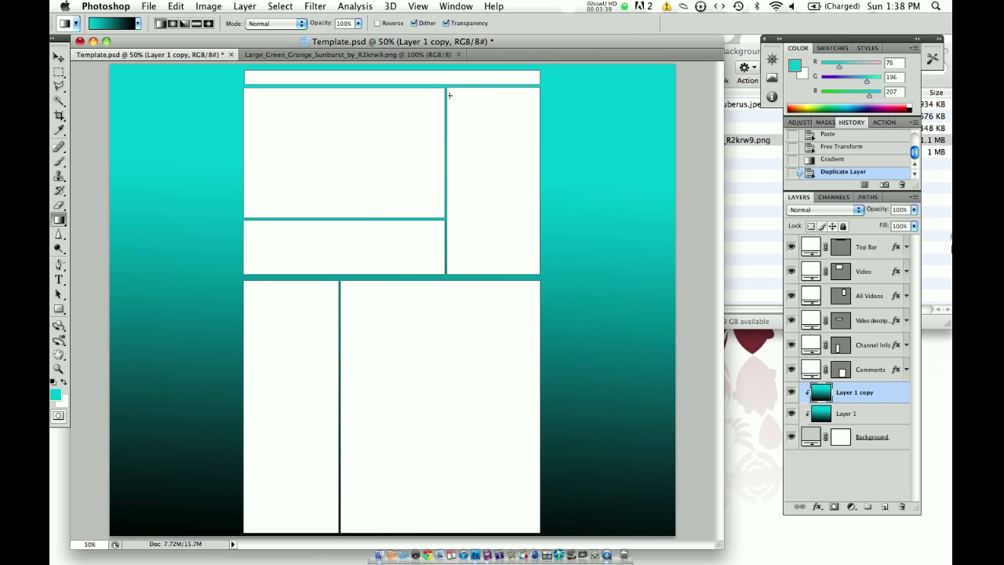
Check the sunburst image and paste the copied sunburst into Template.psd as a new layer above the gradient copy
left_click(274, 51)
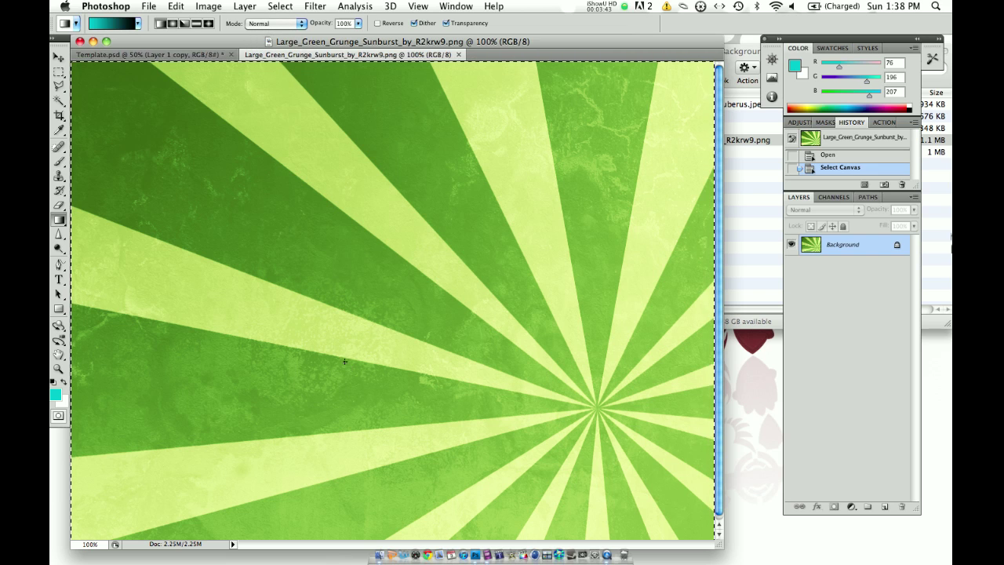
left_click(171, 55)
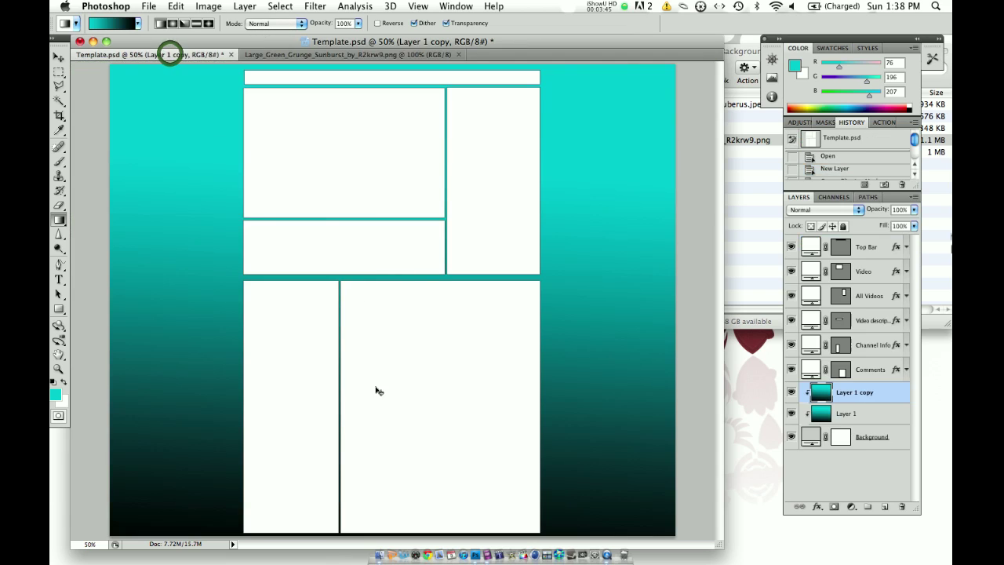
key("ctrl+v")
Free-transform the pasted sunburst to about 176% width and 195% height so it covers the whole canvas
key("ctrl+t")
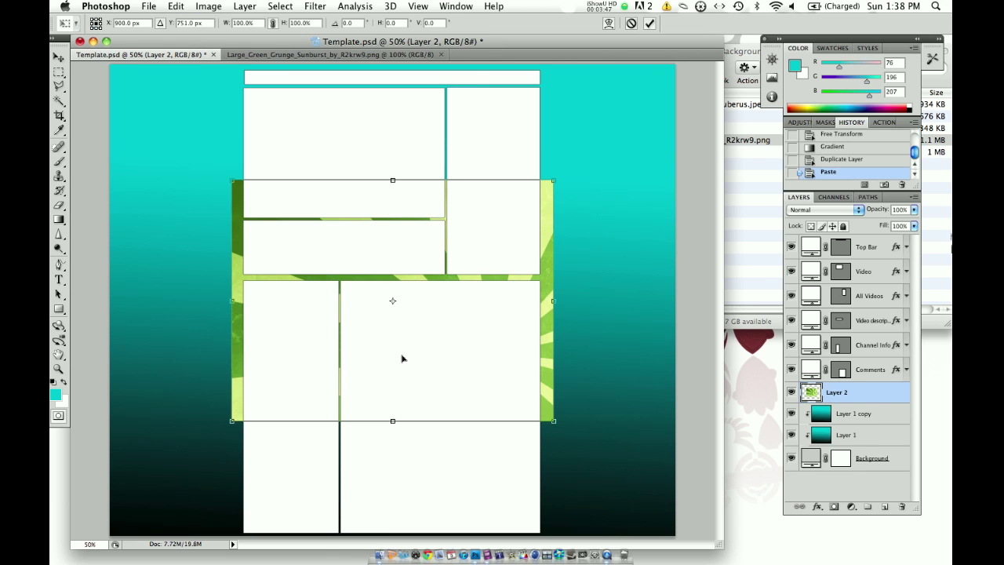
left_click_drag(232, 179, 110, 66)
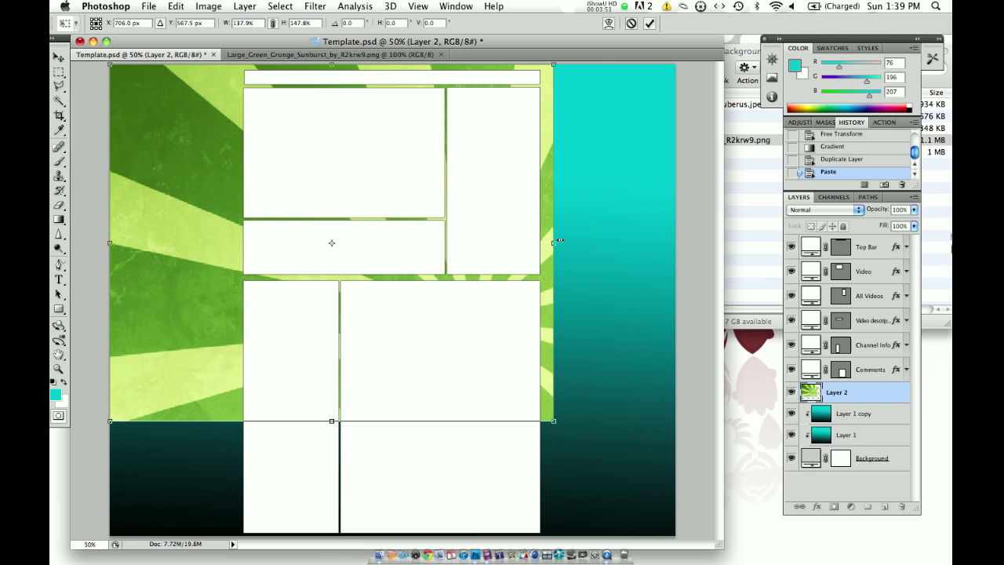
left_click_drag(555, 243, 676, 242)
left_click_drag(392, 422, 394, 536)
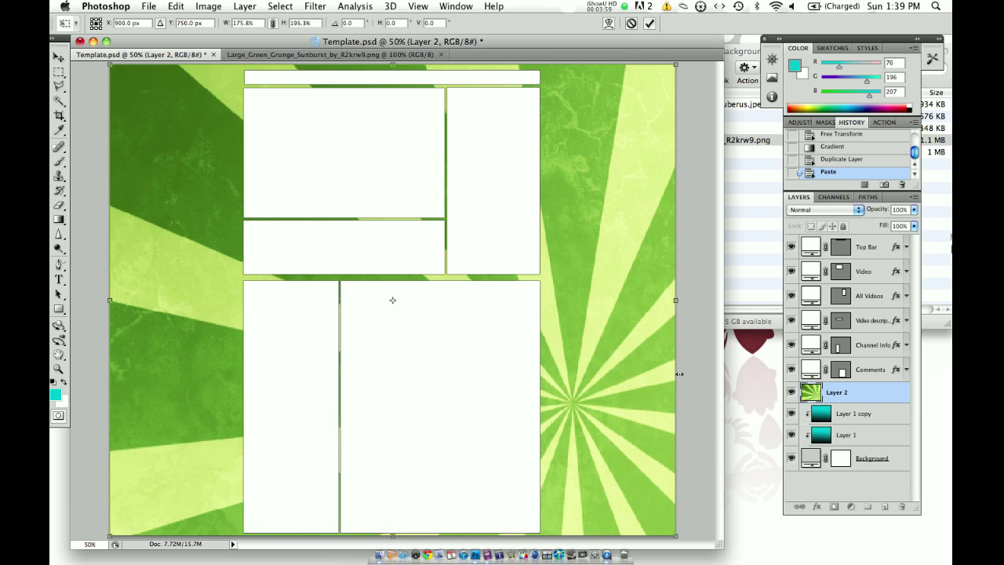
key("g")
Set the sunburst layer's blend mode to Overlay in its blending options
right_click(845, 391)
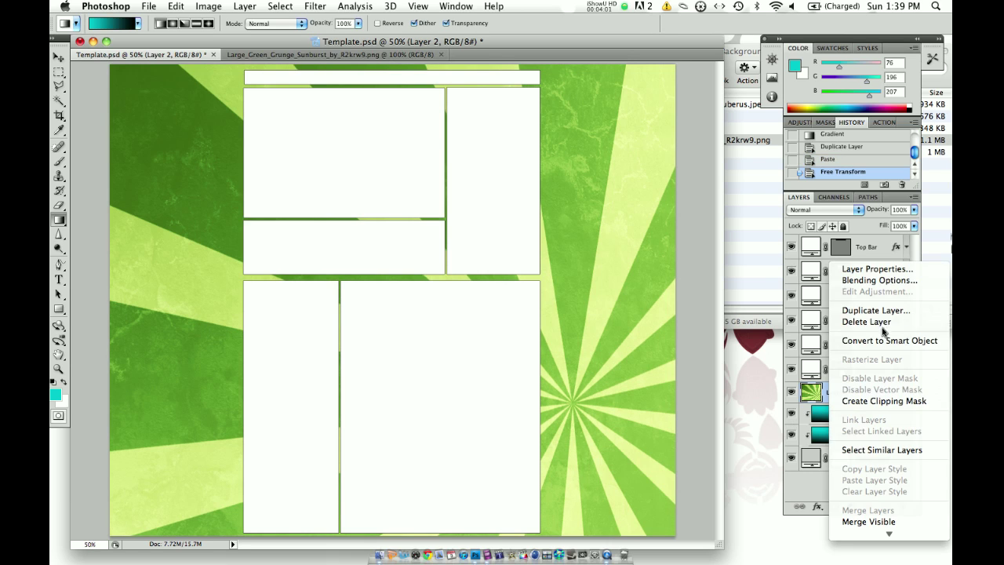
left_click(888, 279)
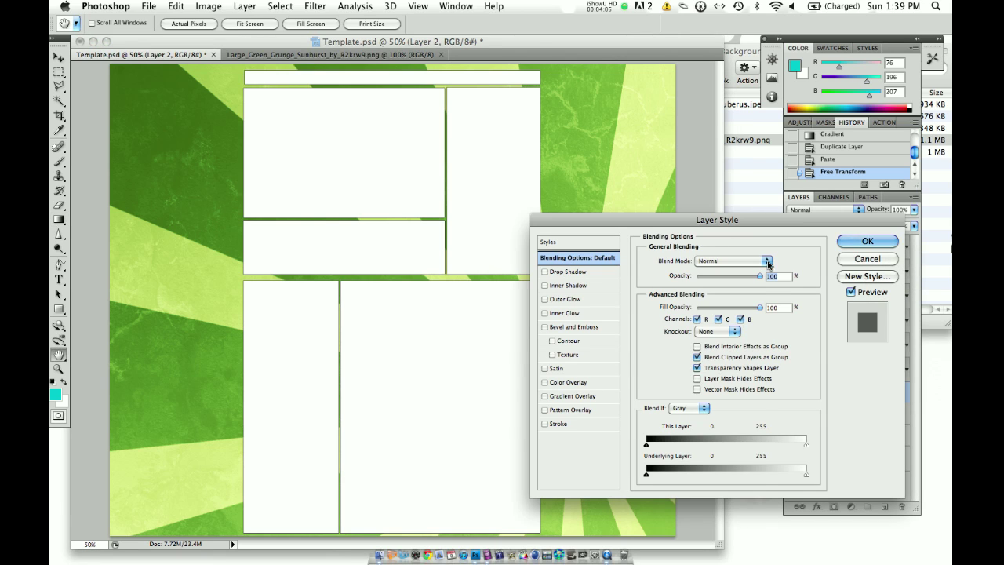
left_click(768, 263)
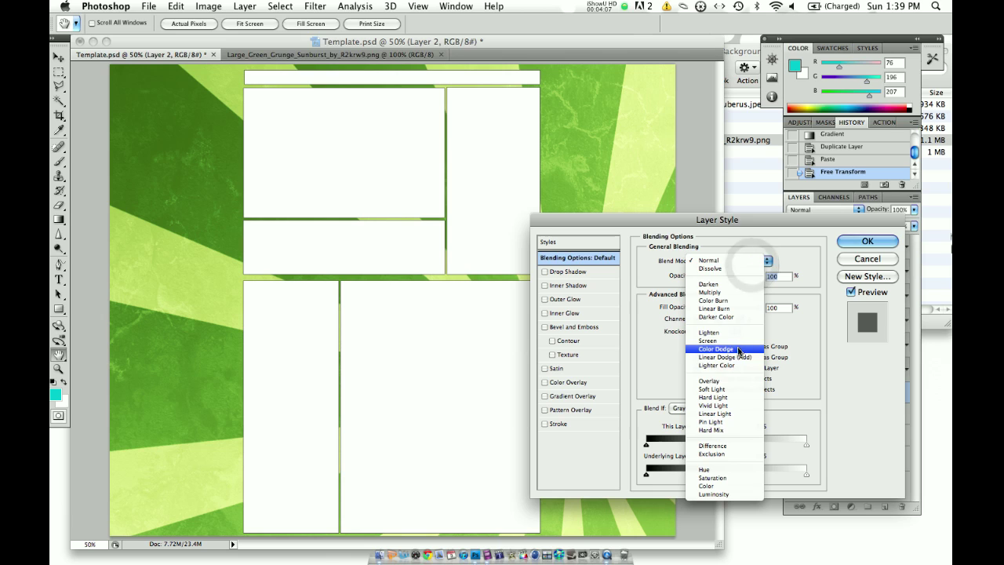
left_click(742, 386)
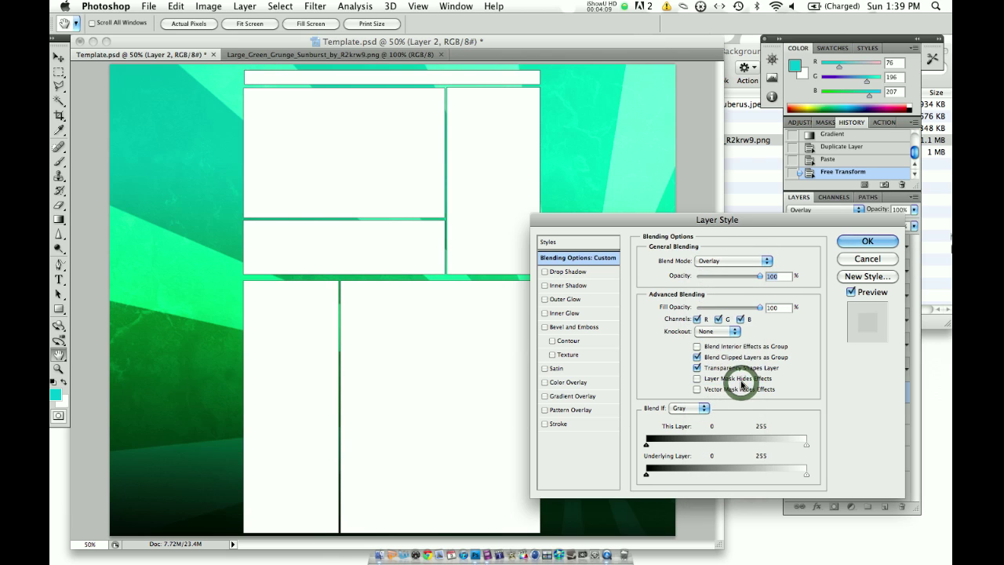
left_click(868, 242)
key("g")
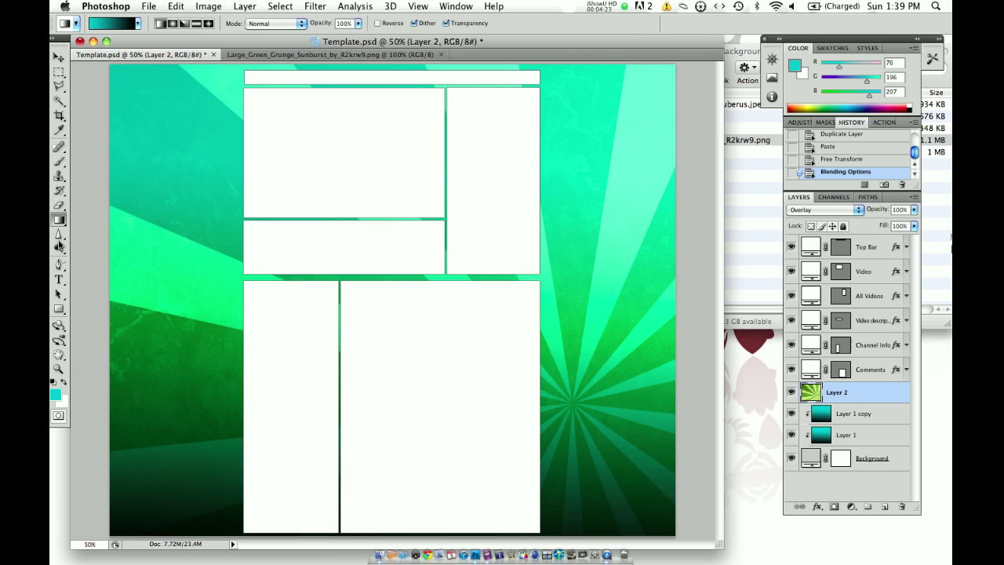
Set up the Brush tool with the 536 px splatter brush and a white foreground color
left_click(60, 161)
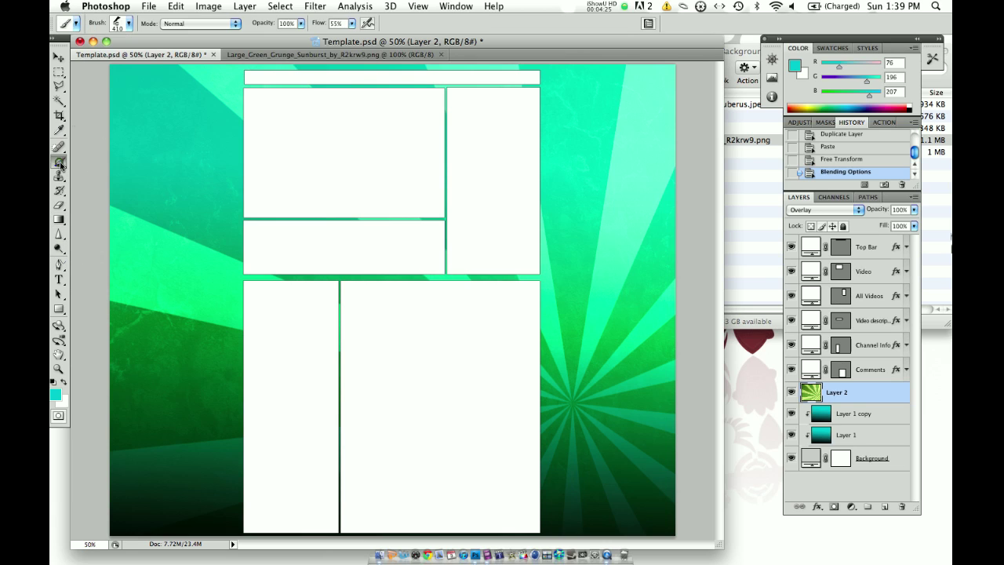
left_click(128, 30)
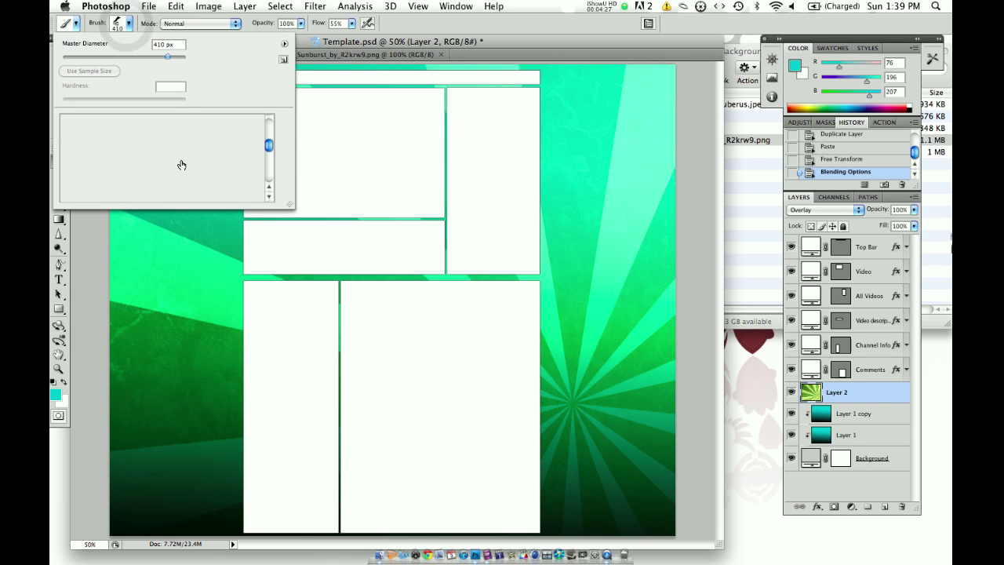
scroll(188, 168, "down", 5)
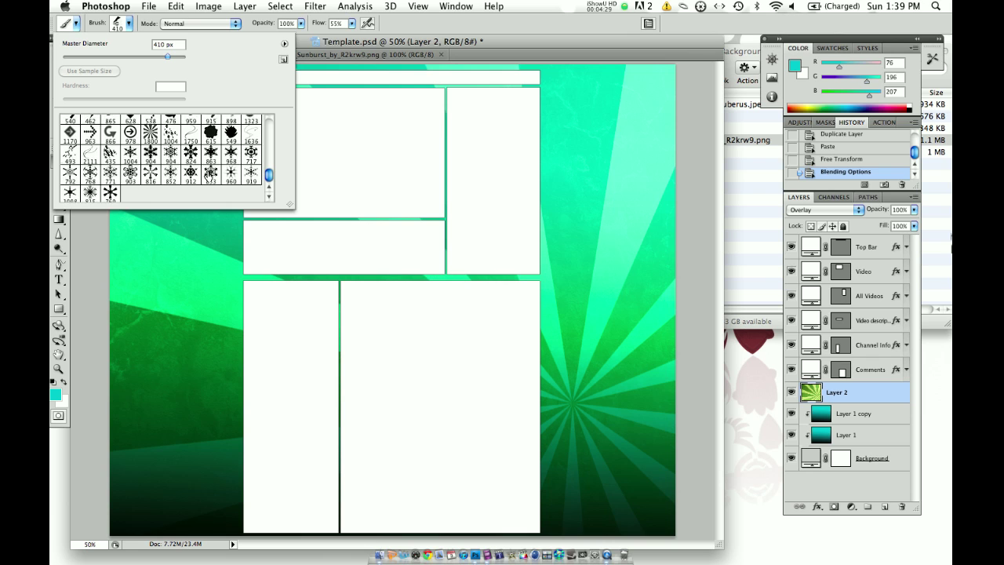
scroll(210, 177, "up", 6)
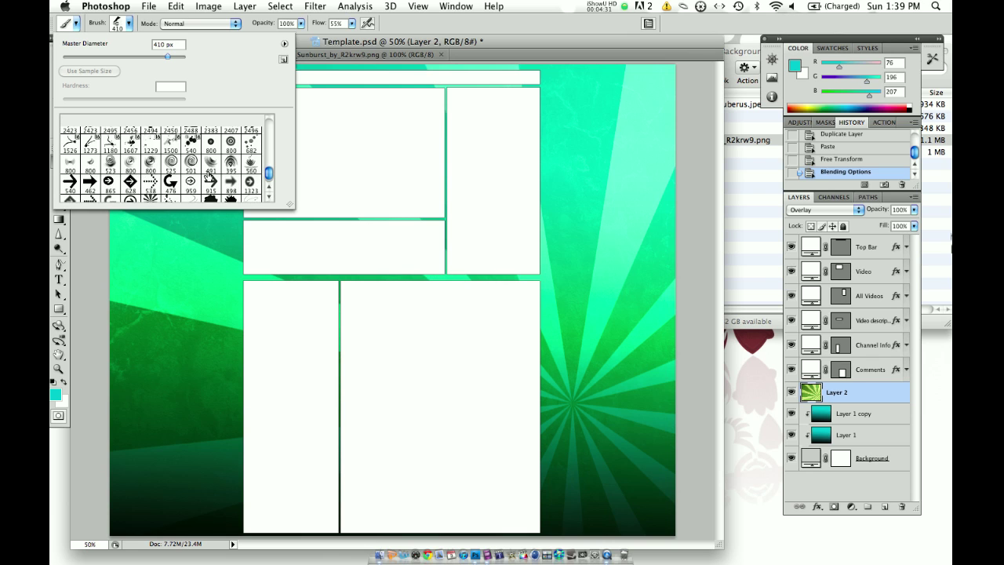
scroll(210, 177, "up", 3)
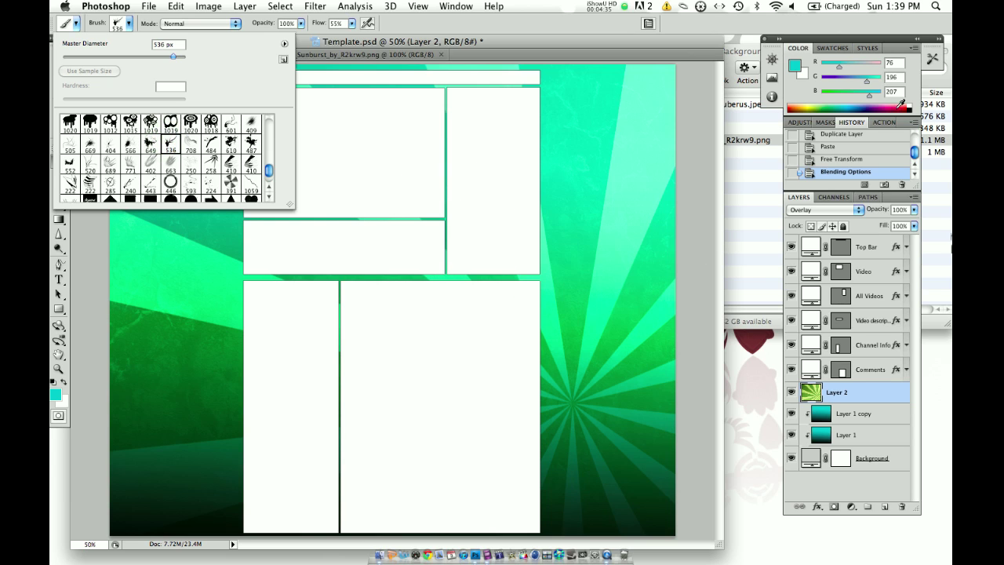
left_click_drag(848, 99, 818, 106)
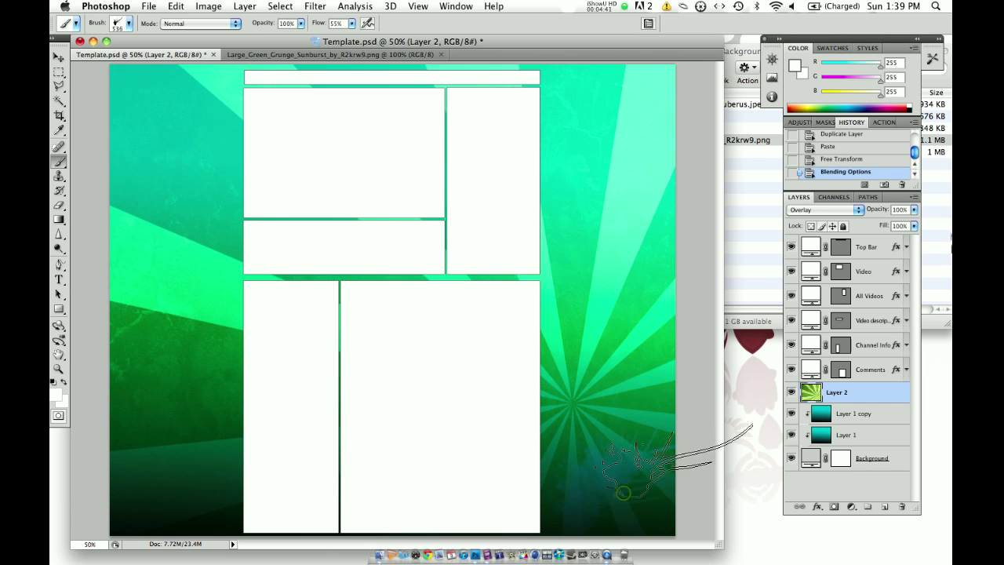
Stamp the white splatter brush on Layer 2 around both lower sides of the background, and undo the last stamp
left_click(667, 345)
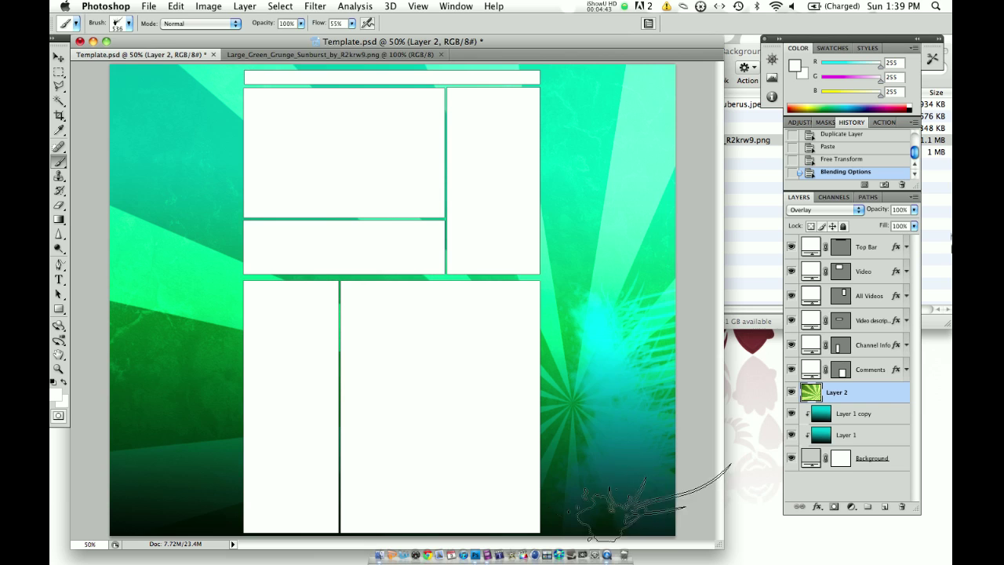
left_click(196, 459)
left_click(219, 524)
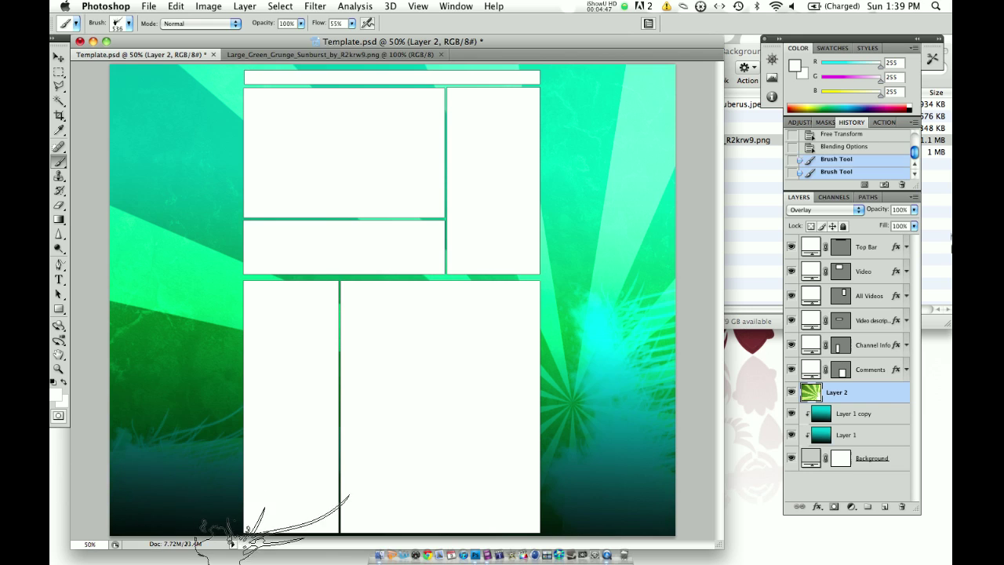
left_click(667, 475)
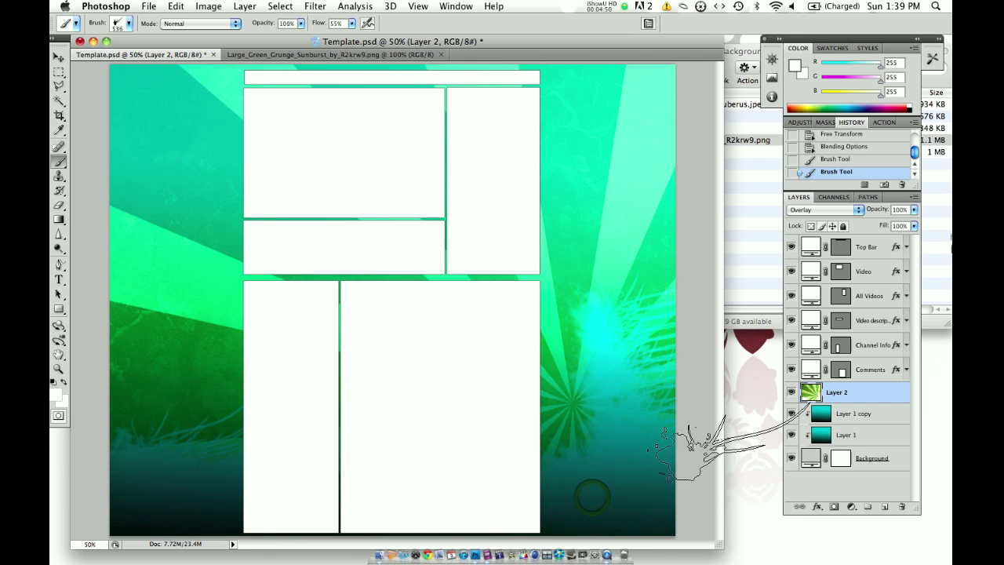
left_click(149, 369)
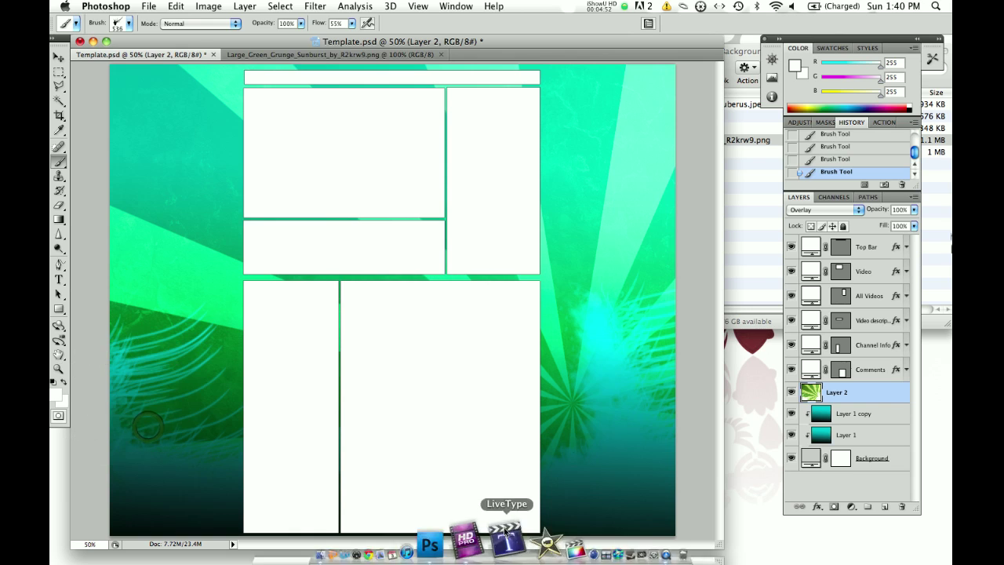
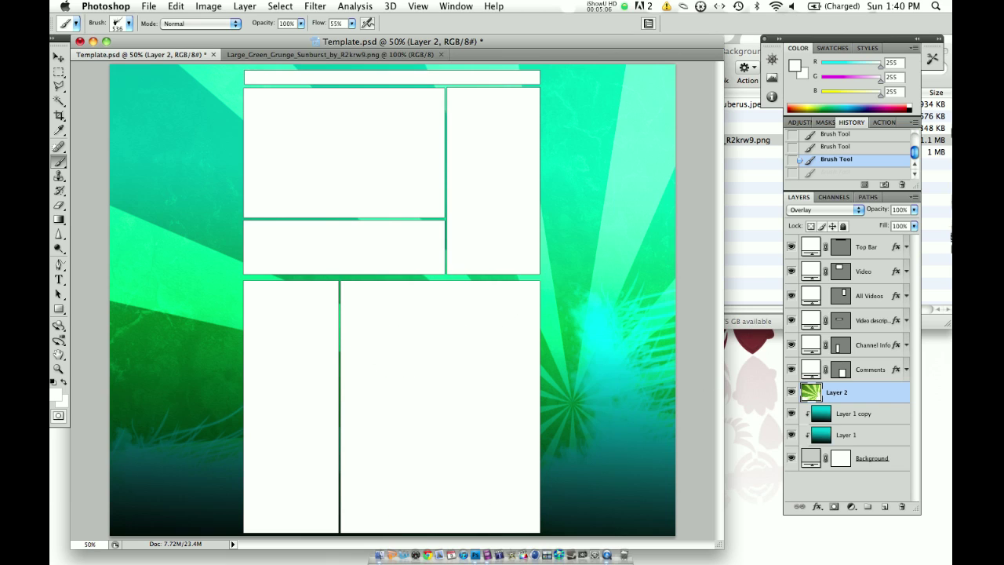
Create a new layer above the Comments layer and clip it to Comments
left_click(869, 370)
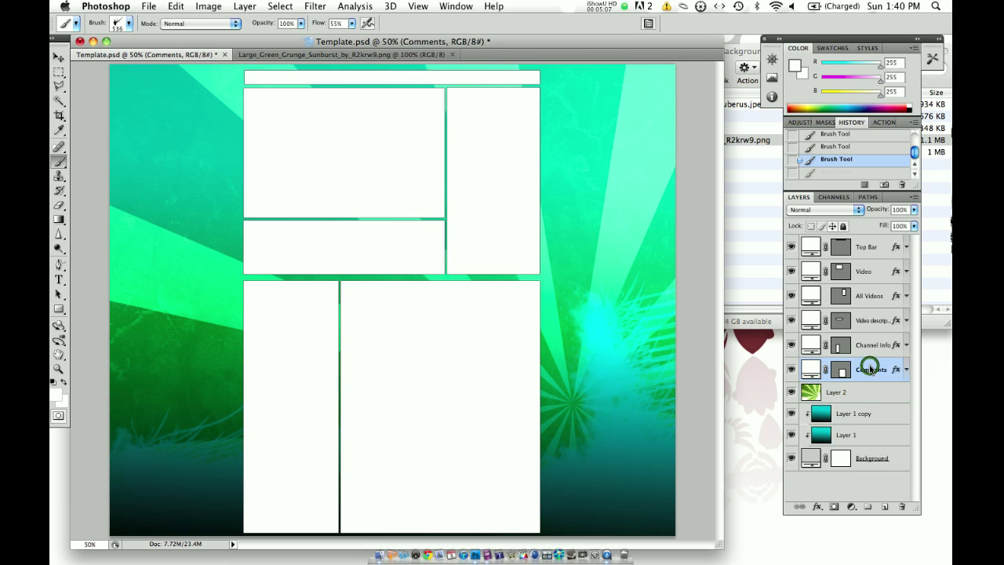
right_click(869, 370)
left_click(824, 371)
left_click(245, 6)
mouse_move(259, 21)
left_click(406, 25)
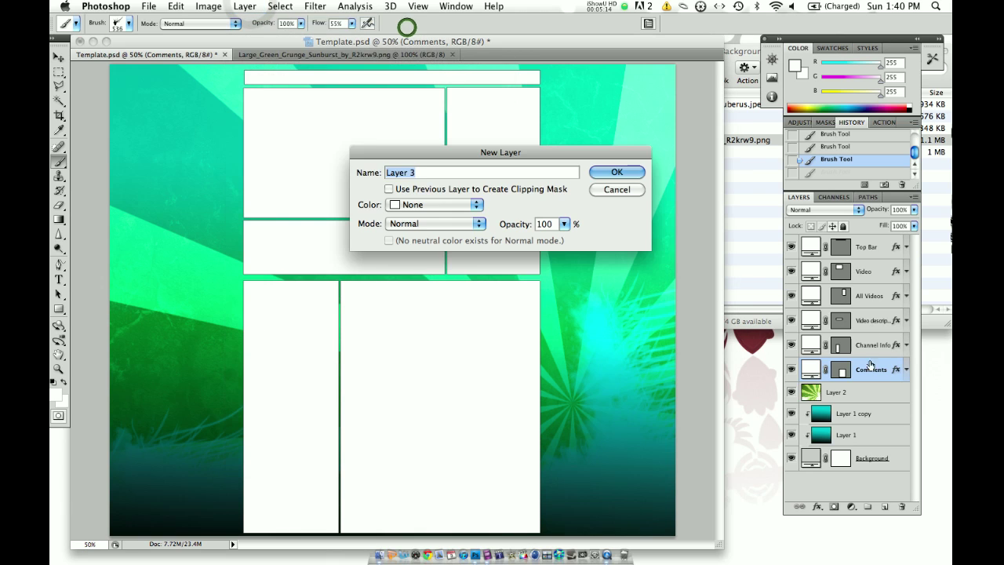
left_click(616, 172)
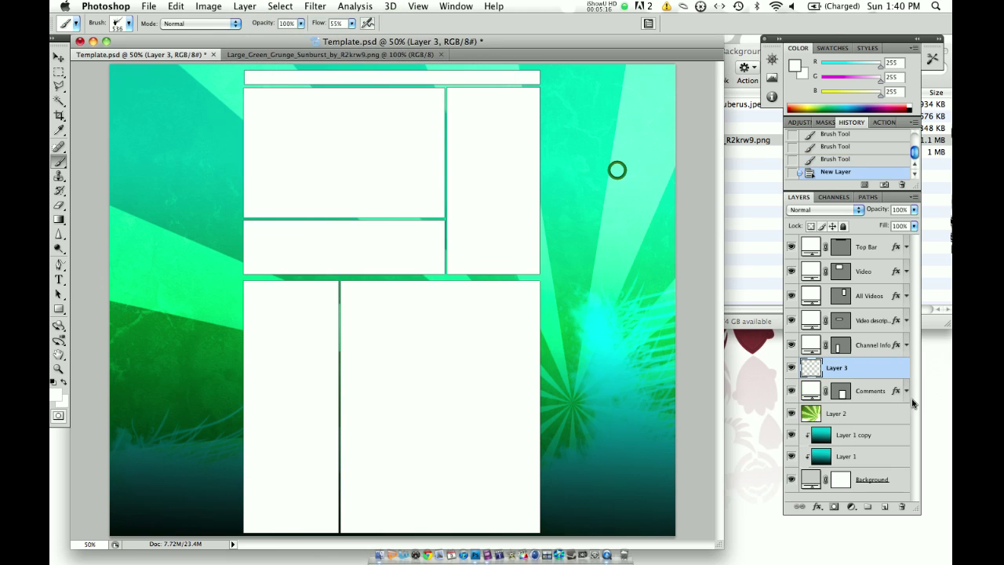
right_click(860, 370)
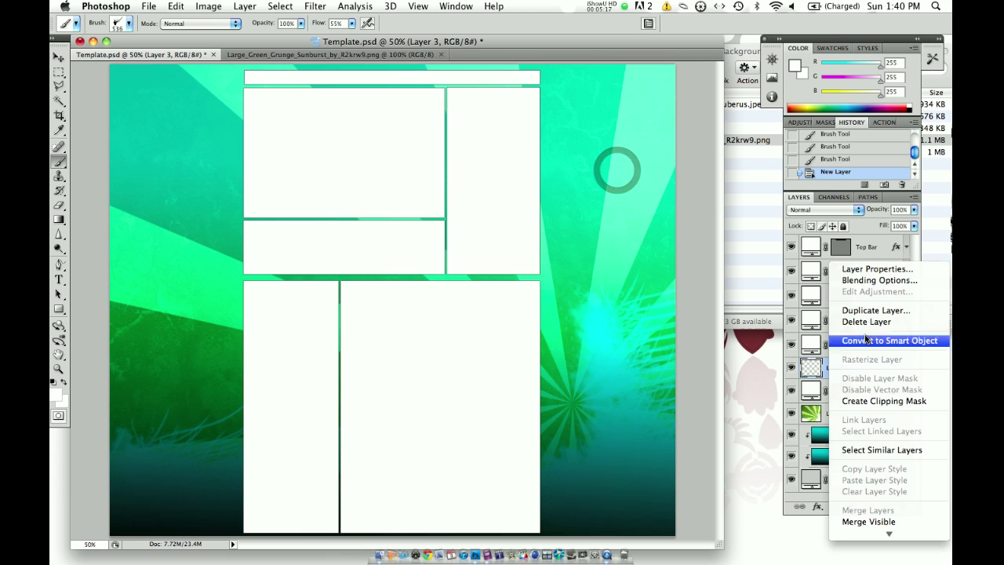
left_click(879, 400)
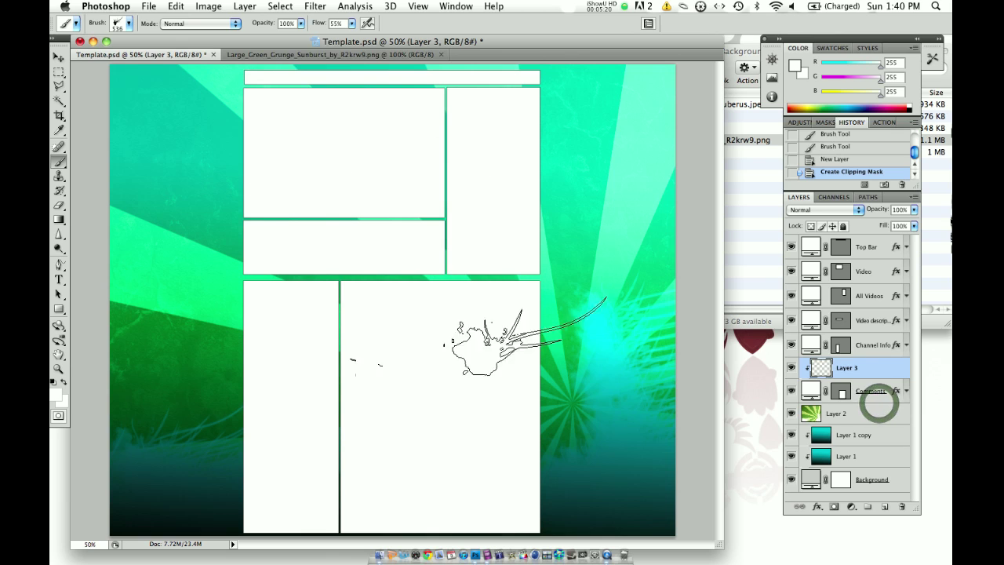
Stamp the white brush on the clipped layer over the comments box, and set the foreground color to pink (R 230, G 150, B 193)
left_click(475, 412)
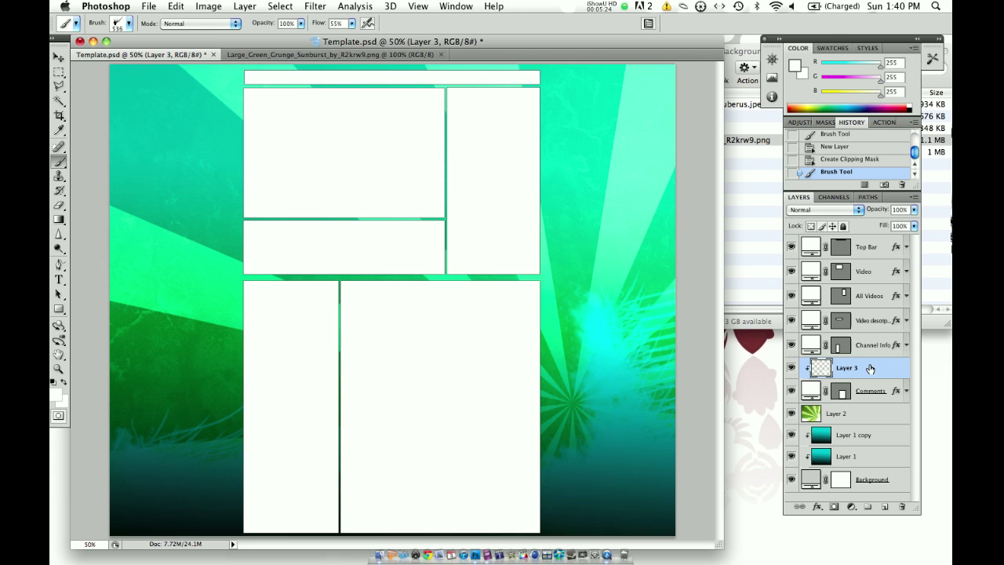
left_click(880, 108)
left_click_drag(904, 108, 889, 104)
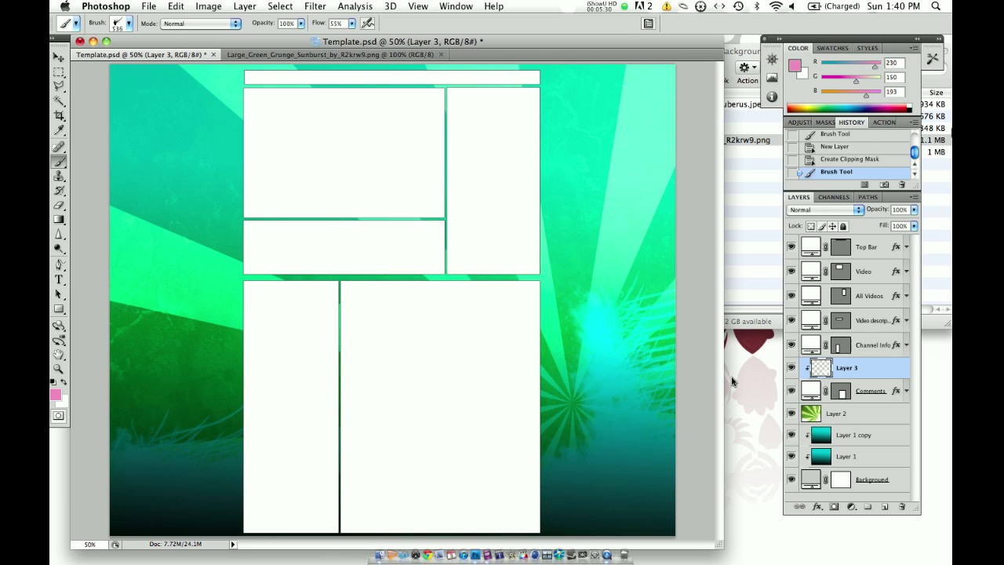
Switch to Finder and preview the images in the Epic Youtube Background folder, from Spartan_Firing.png up to the Blue_Halo_Render.png character render
left_click(765, 421)
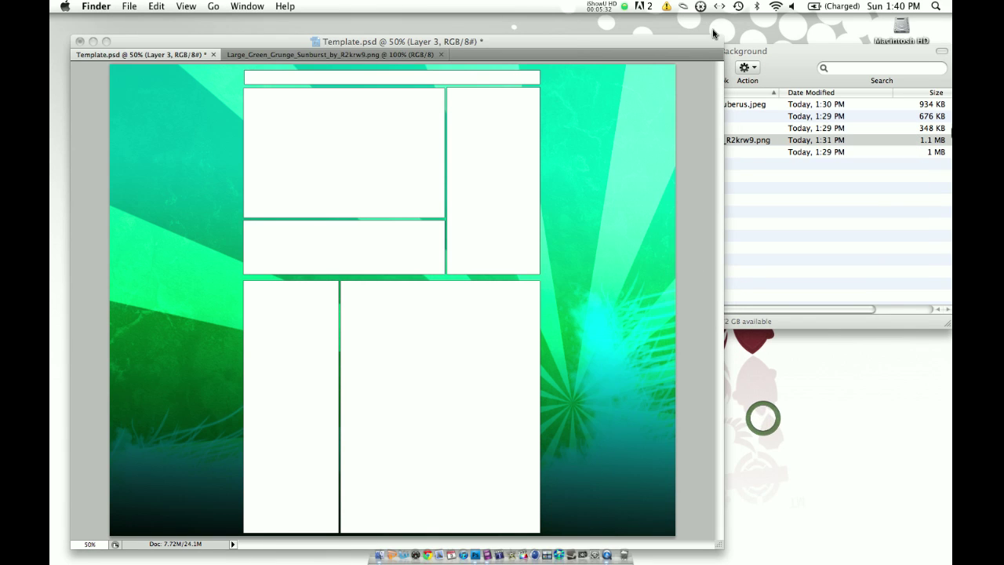
left_click(761, 49)
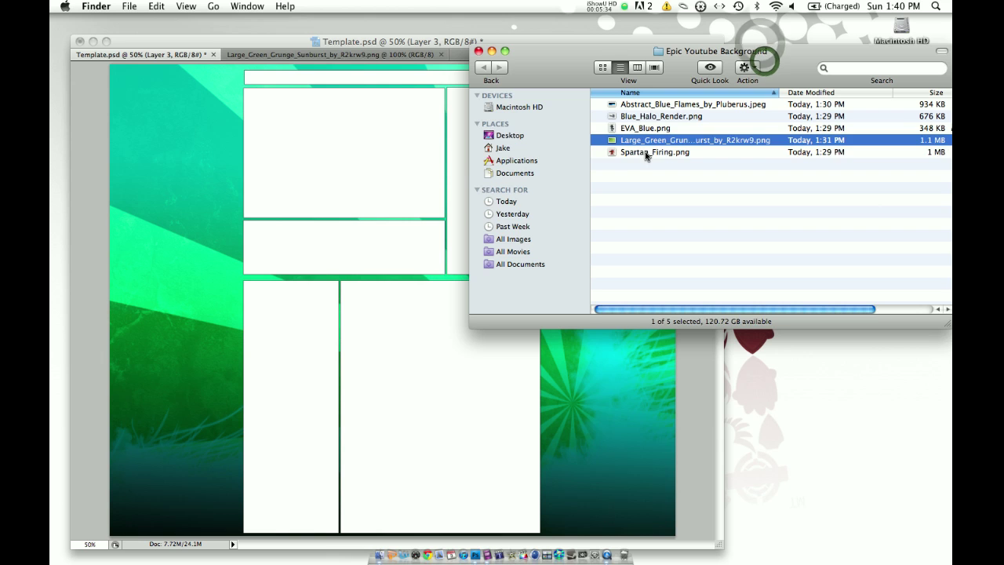
left_click(645, 152)
key("space")
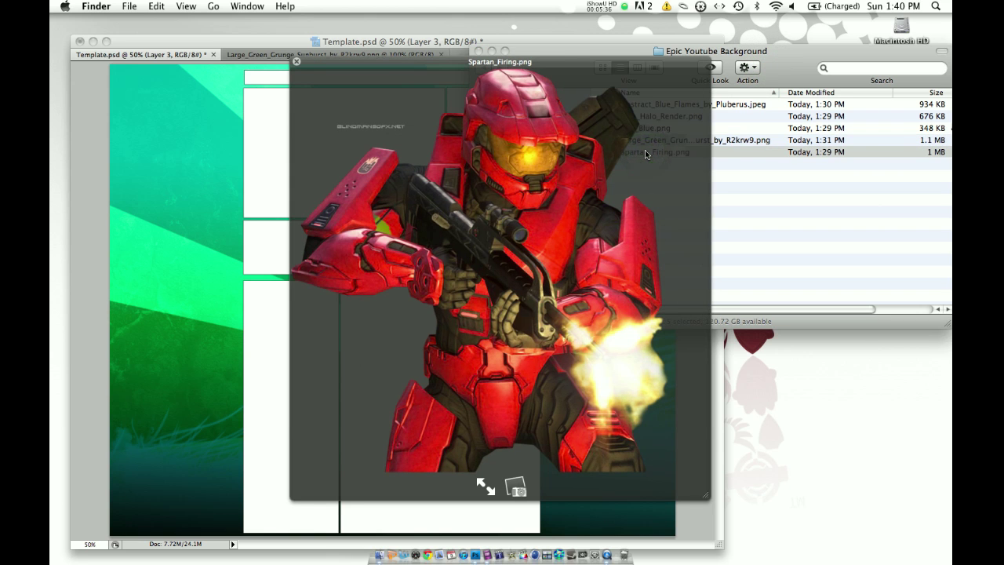
key("Up")
key("Up")
key("Up")
key("Up")
key("Down")
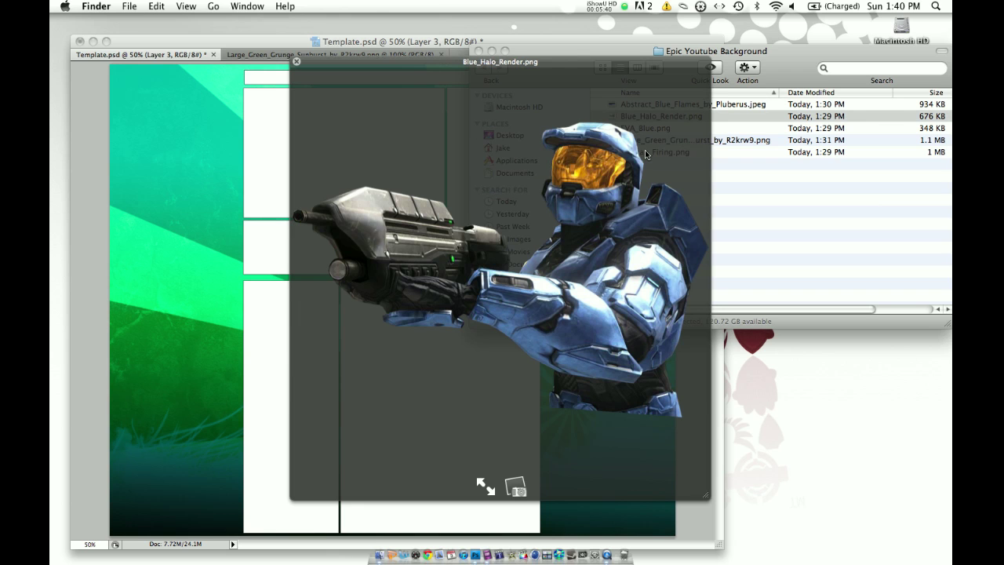
Open Blue_Halo_Render.png in Photoshop and select its whole canvas for copying
key("space")
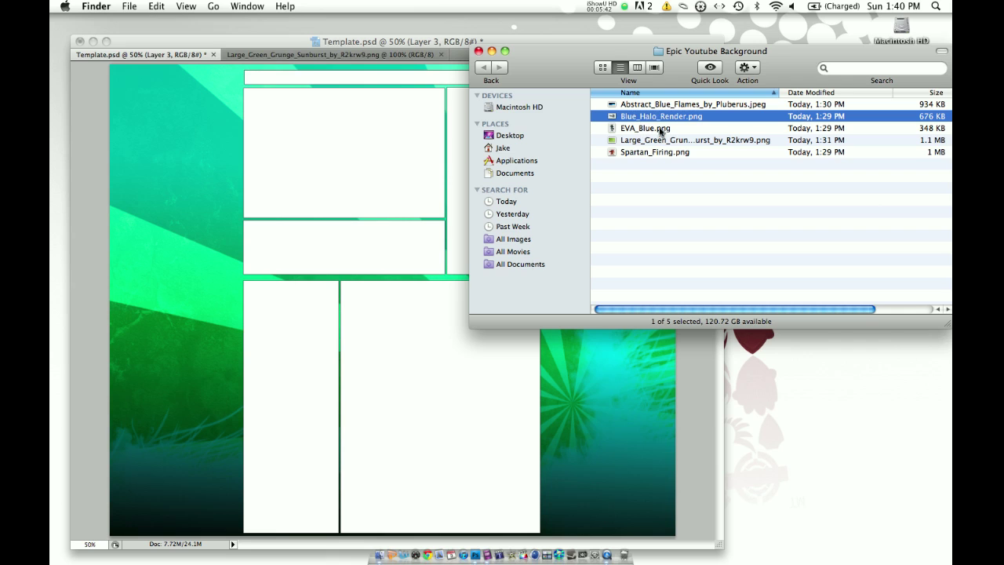
left_click_drag(660, 116, 473, 547)
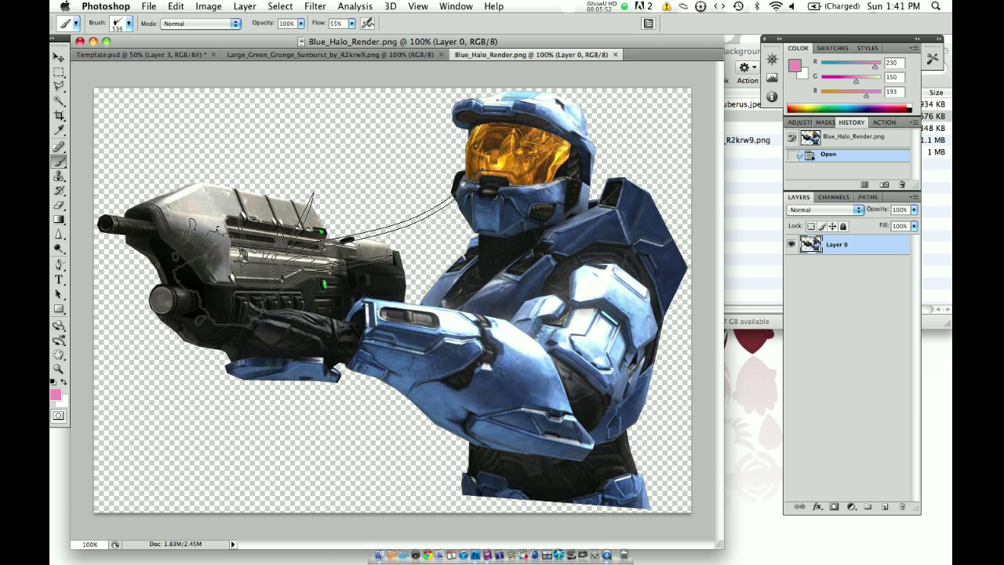
key("super+a")
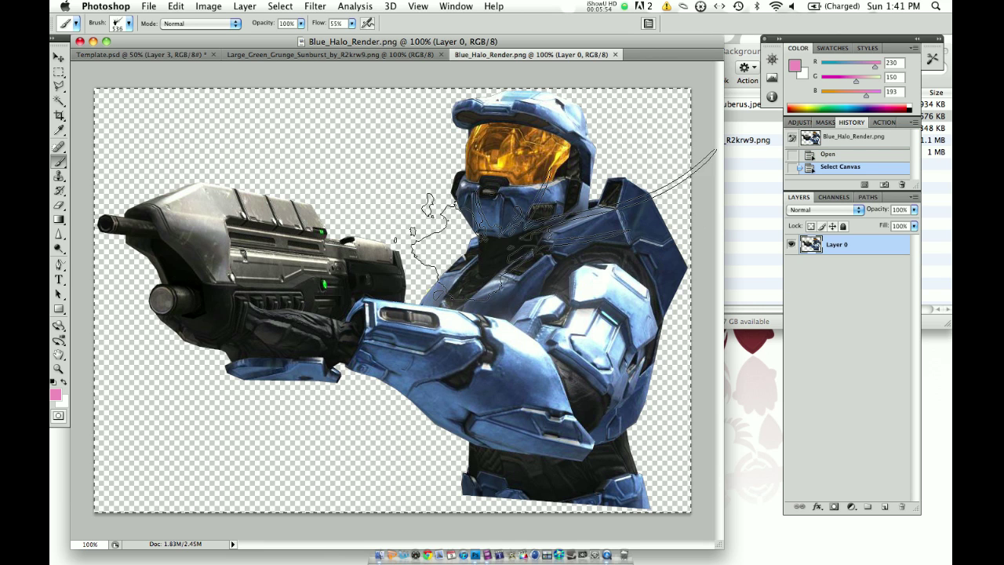
Paste the blue Halo render into Template.psd above Layer 3 and move it down over the comments box
left_click(369, 55)
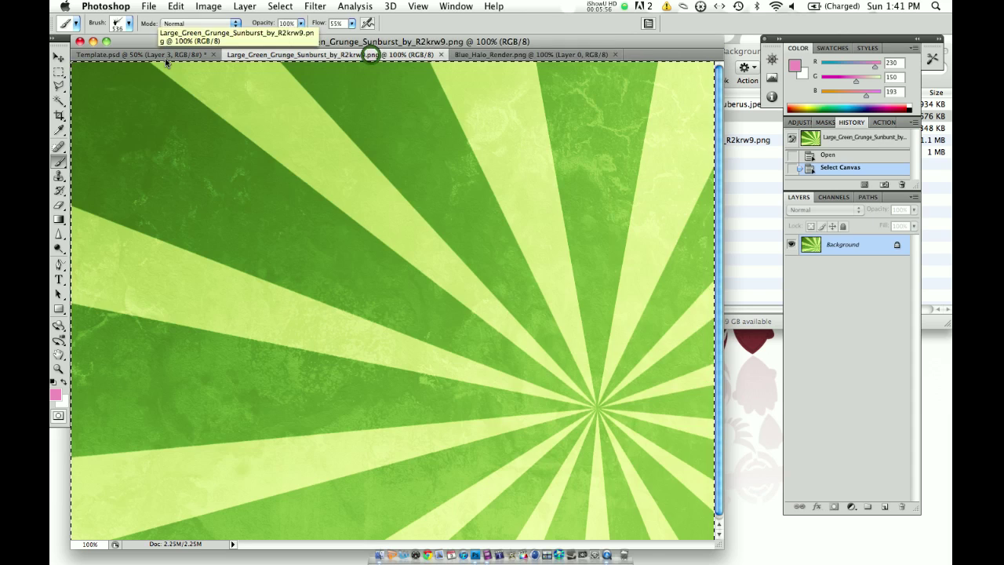
left_click(166, 55)
key("super+v")
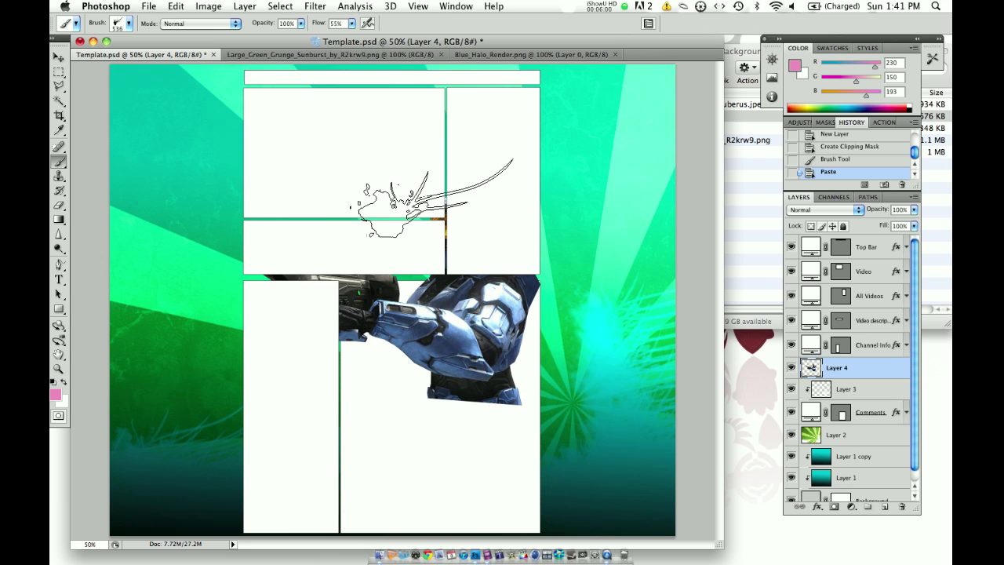
left_click(58, 58)
left_click_drag(428, 337, 428, 447)
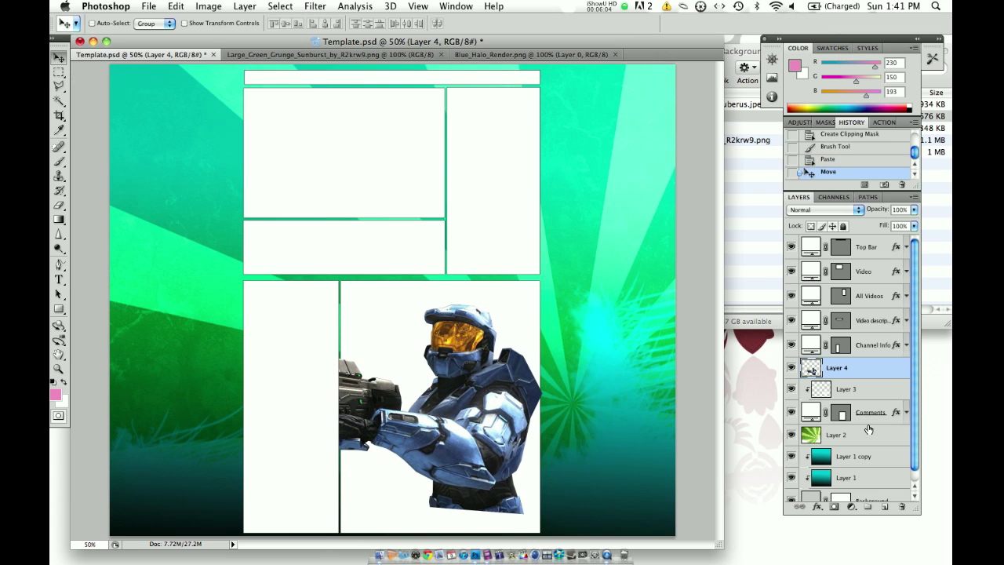
Delete Layer 3, clip the render layer to Comments and shift the render toward the lower-right corner of the comments box
key("Delete")
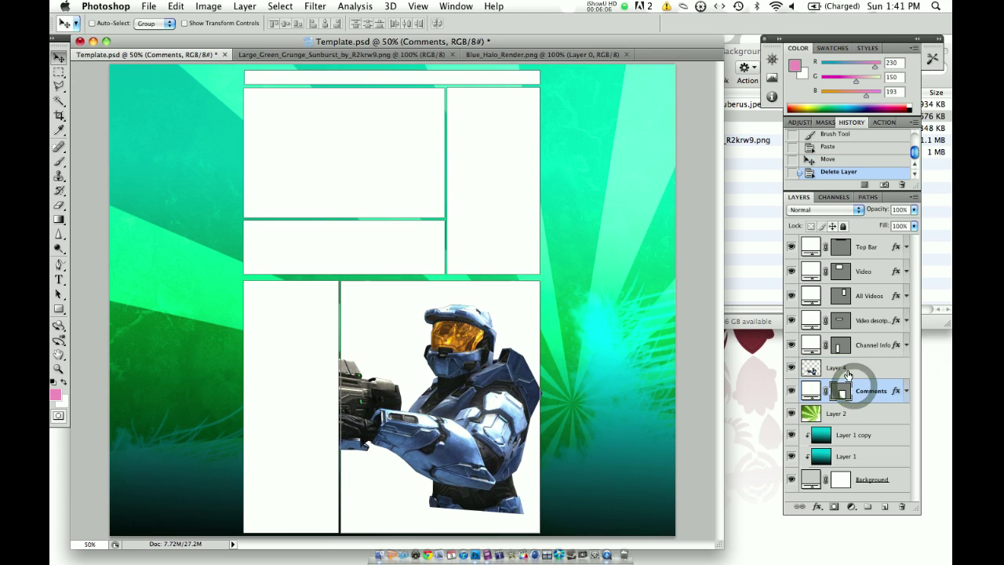
right_click(850, 368)
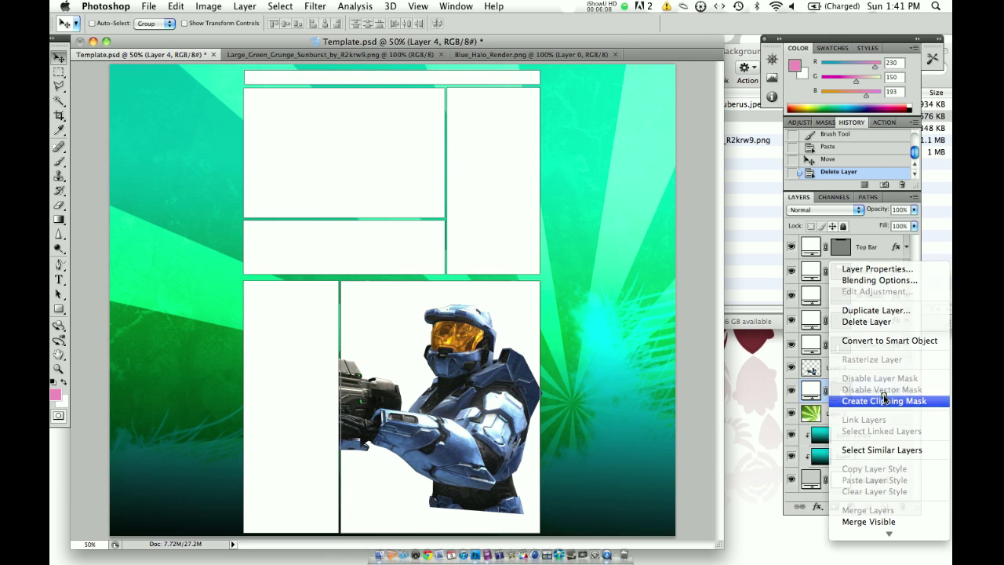
left_click(883, 399)
left_click_drag(444, 406, 487, 451)
mouse_move(501, 487)
left_mouse_down()
mouse_move(511, 489)
mouse_move(491, 487)
left_mouse_up()
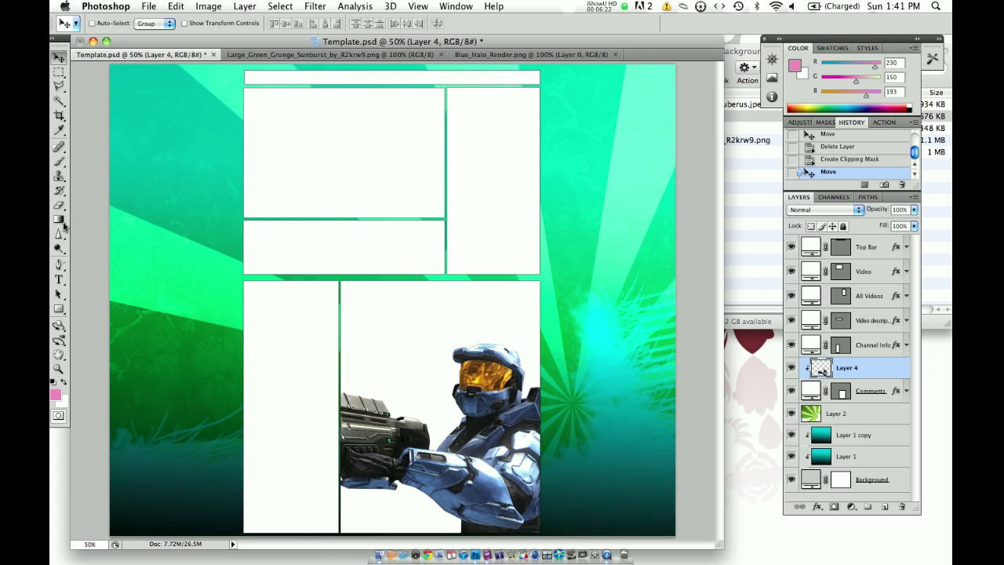
Fill Layer 4 with a pink-to-black linear gradient running diagonally from the comments box's upper-left corner past its lower-right edge
left_click_drag(57, 224, 90, 222)
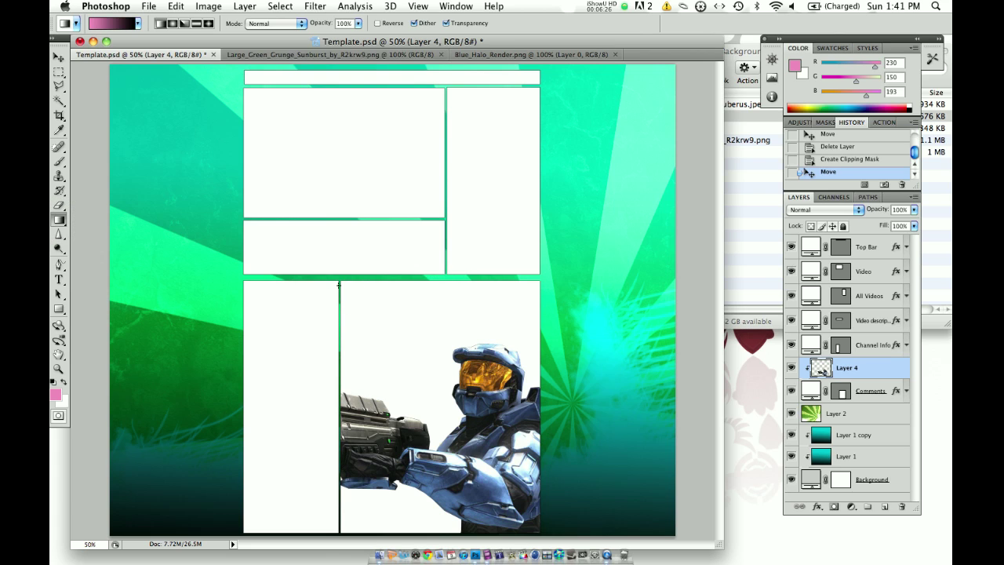
left_click_drag(352, 291, 605, 480)
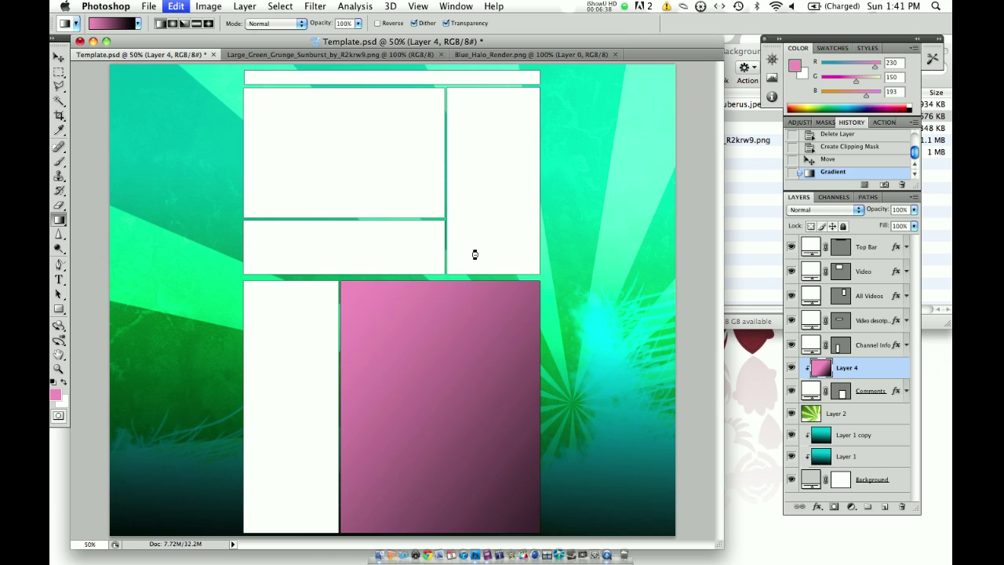
Paste the Halo render again above the gradient, clip it to Comments and place it in the comments box's lower-right corner
key("cmd+v")
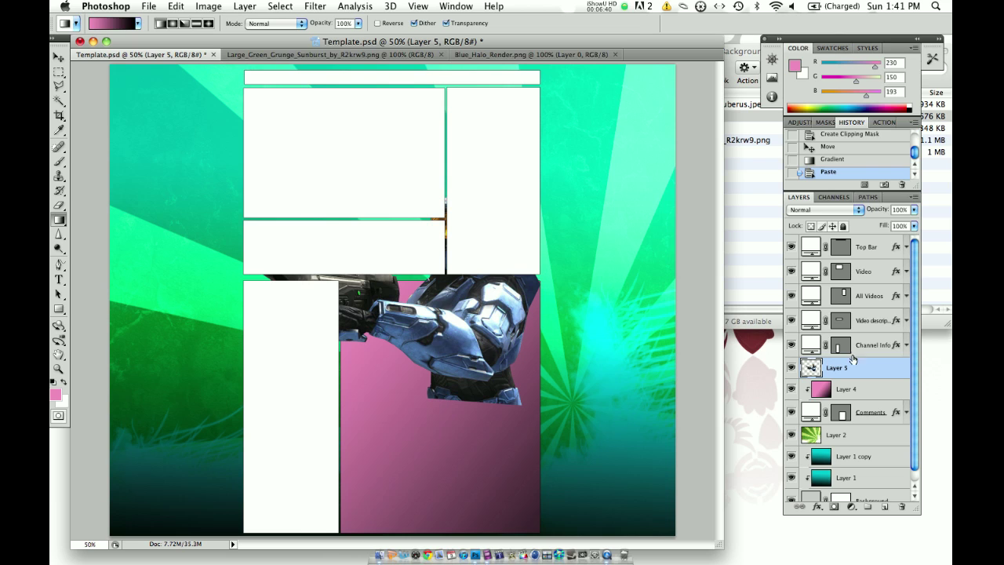
right_click(845, 367)
left_click(863, 400)
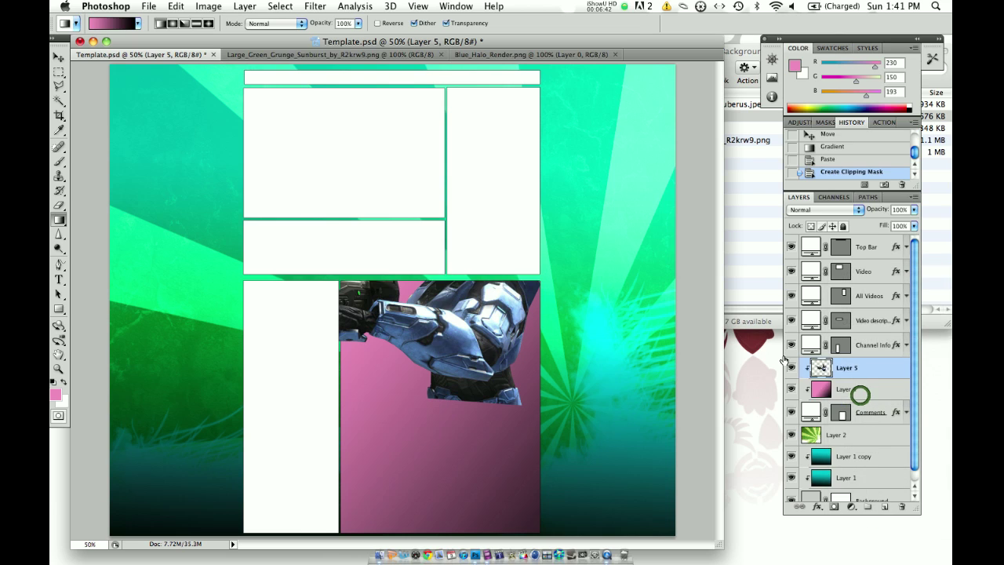
left_click(59, 59)
left_click_drag(498, 392, 514, 526)
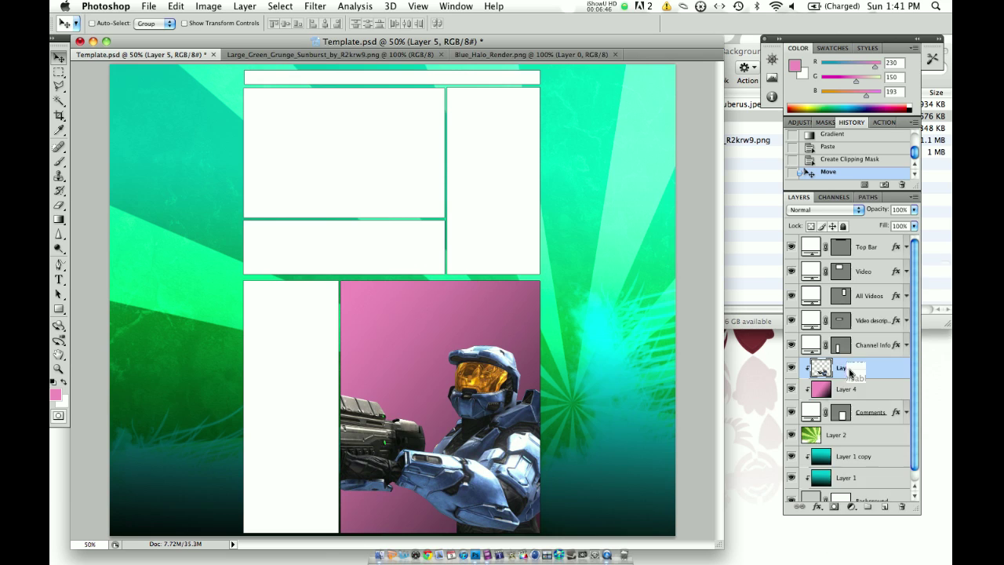
Set the Layer 5 render's blend mode to Darken and nudge the render slightly right within the comments box
right_click(850, 372)
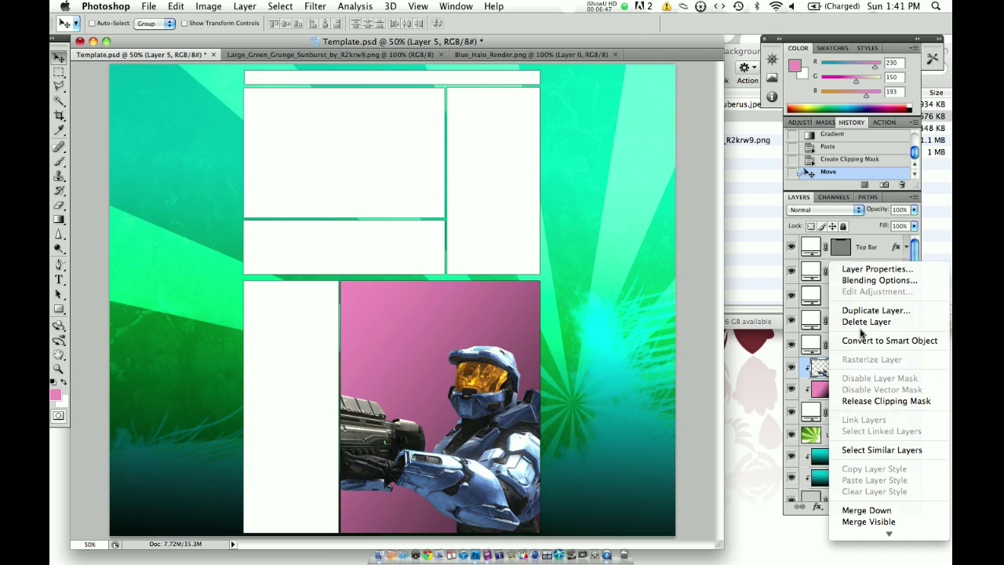
left_click(850, 280)
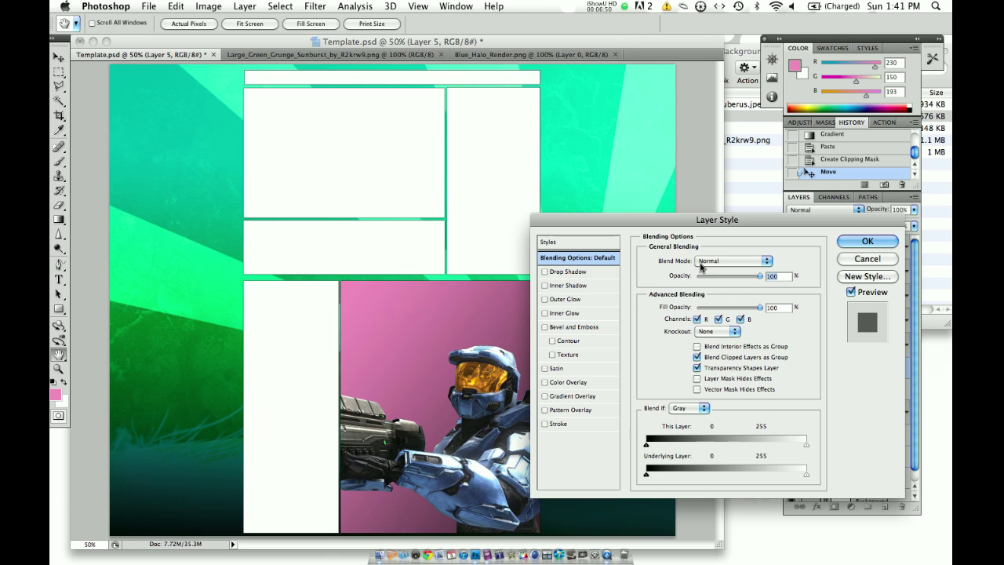
left_click(705, 260)
left_click(715, 285)
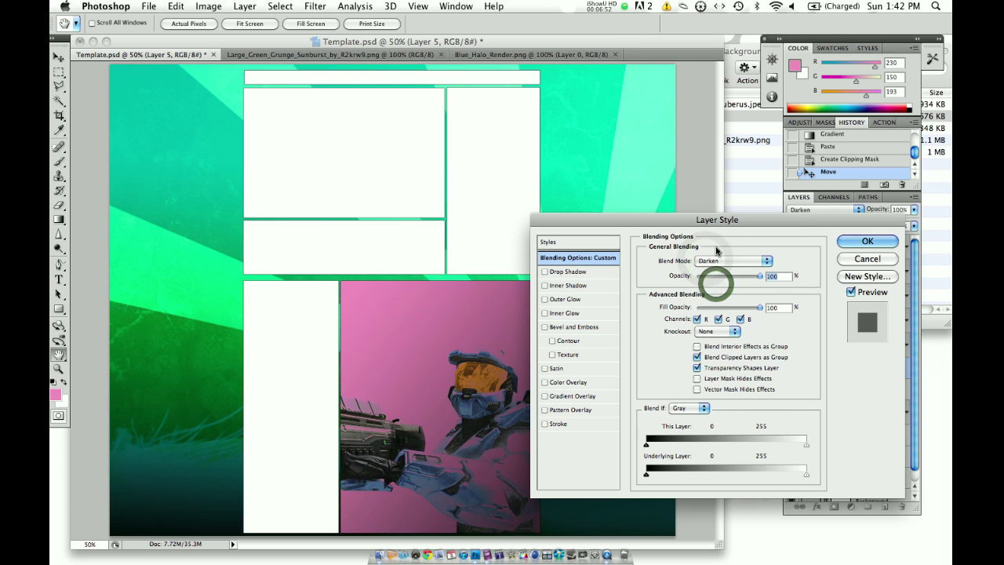
left_click(868, 240)
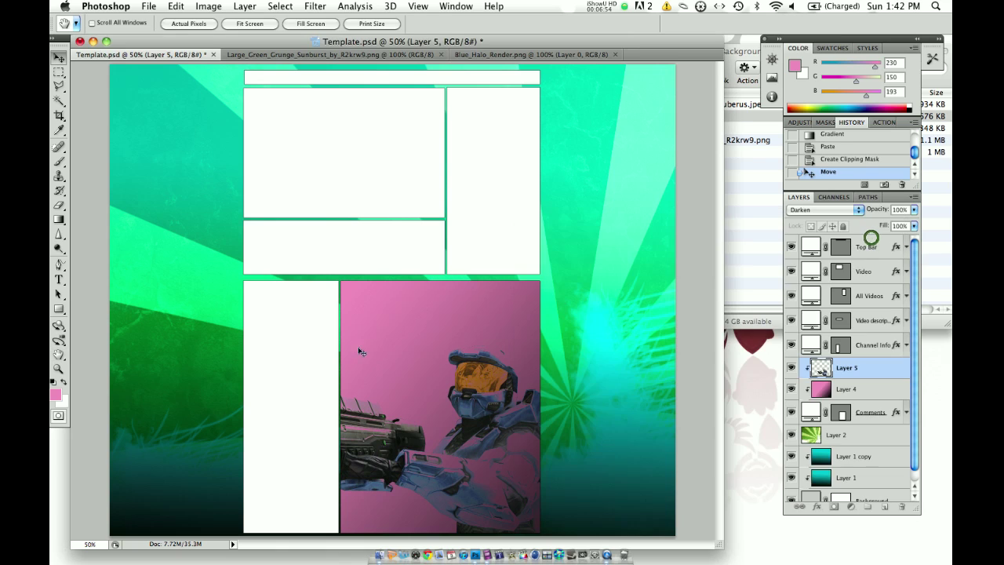
left_click_drag(491, 424, 500, 421)
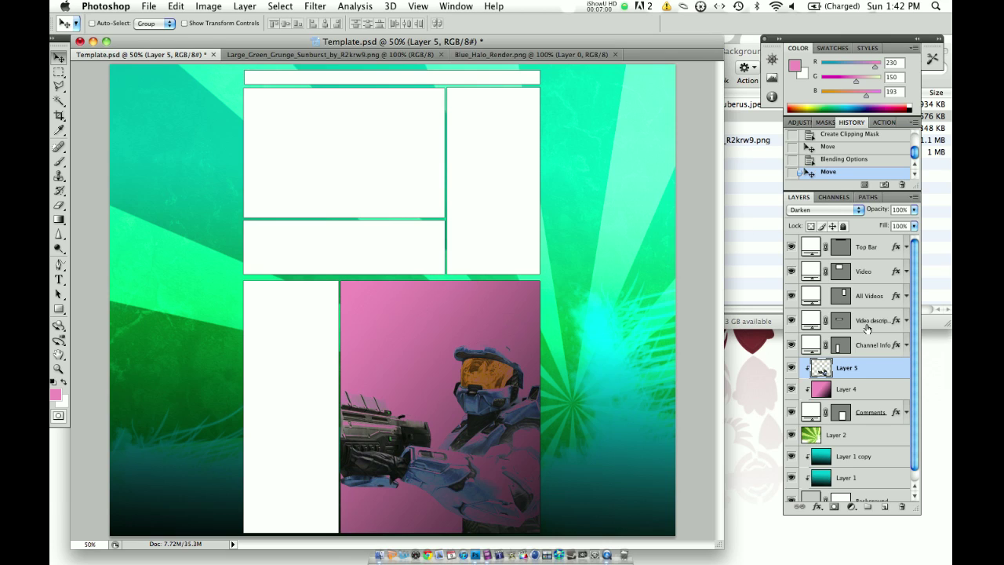
left_click(866, 272)
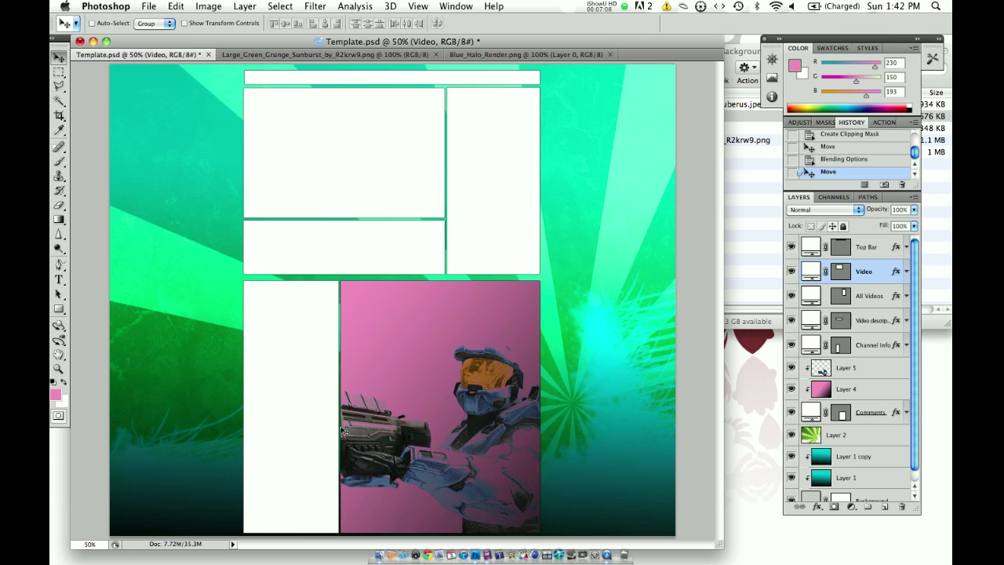
left_click(865, 408)
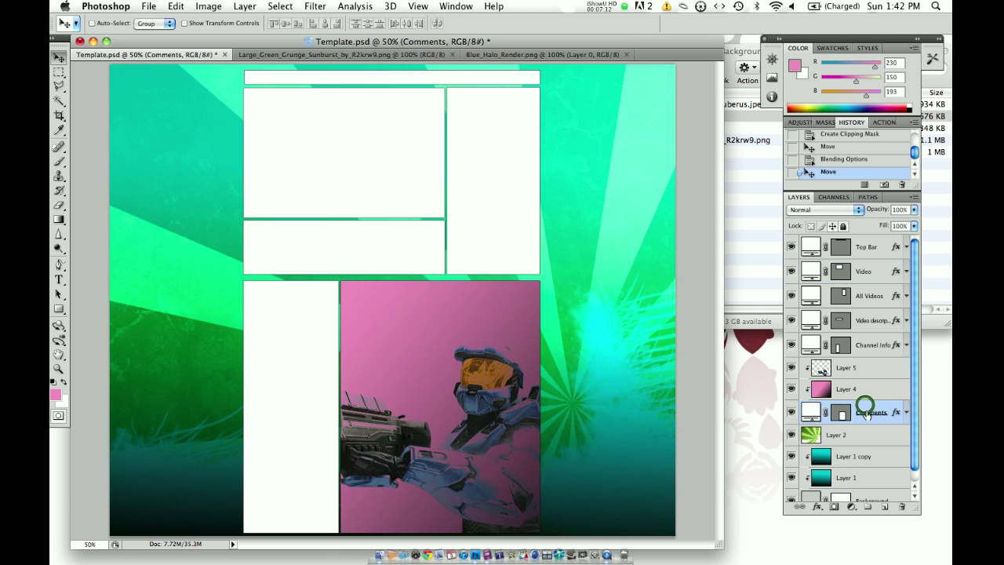
left_click(866, 345)
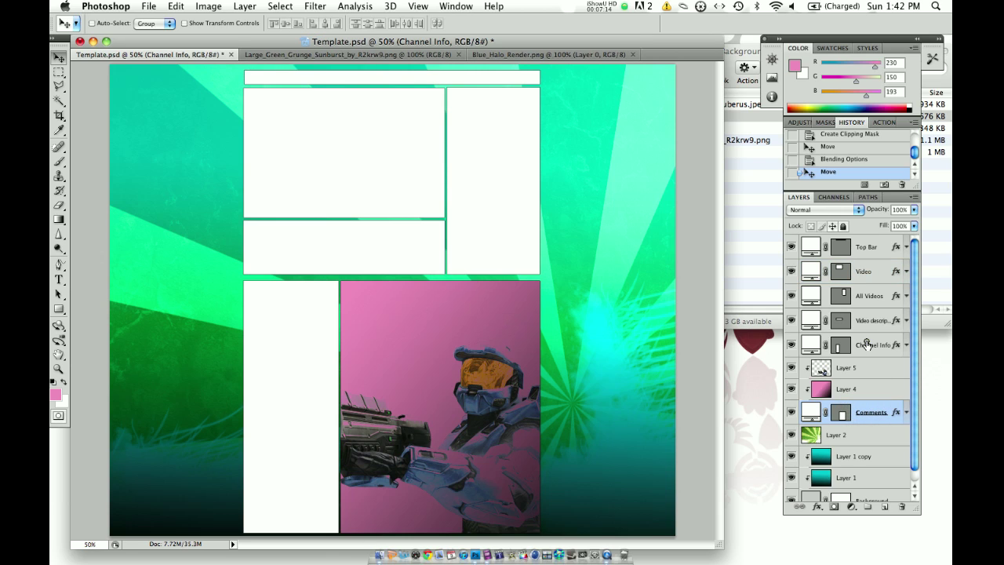
left_click(867, 409)
right_click(867, 408)
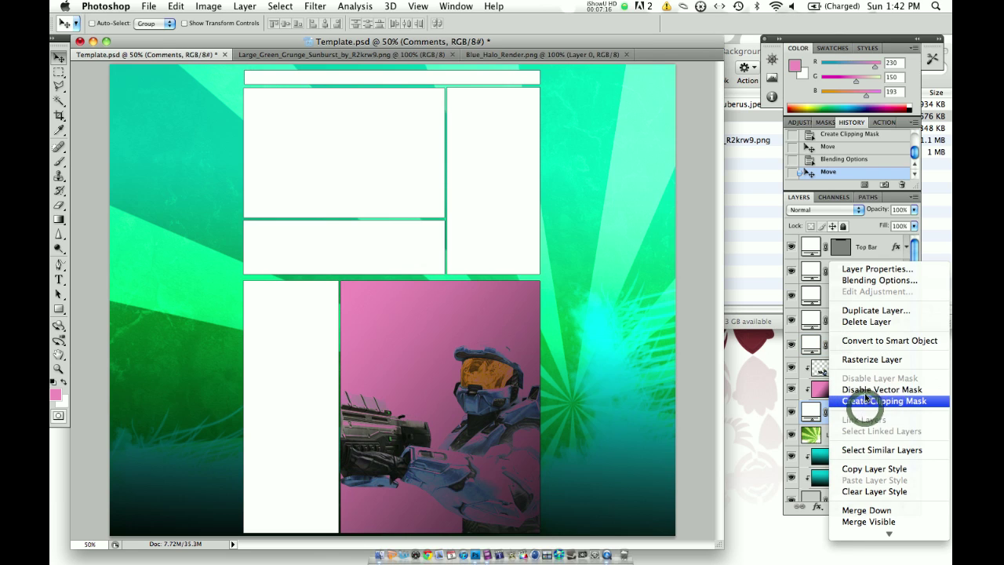
left_click(898, 269)
left_click(610, 206)
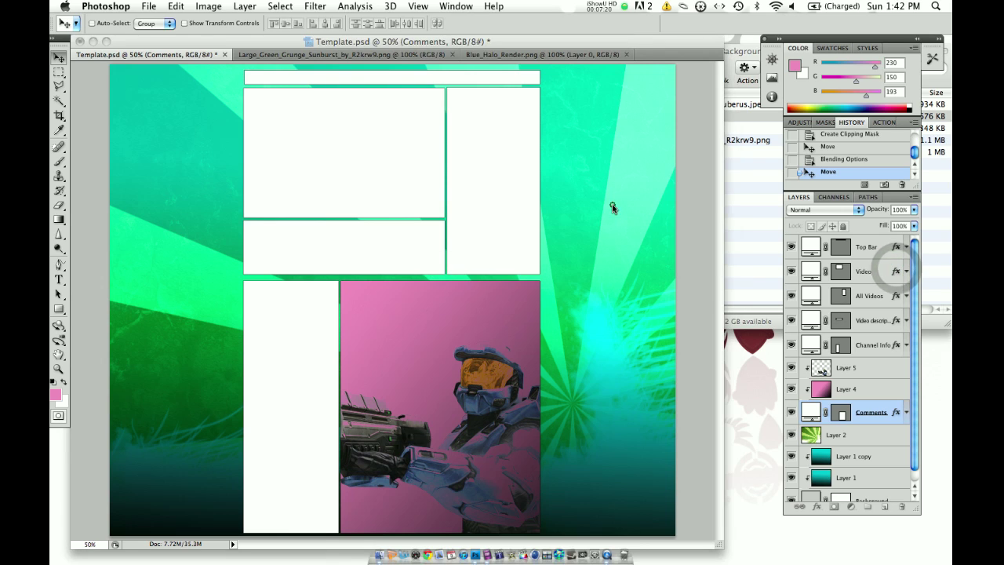
Change the Comments layer's outside stroke to 6 px and a bright red-orange color
right_click(863, 405)
left_click(868, 280)
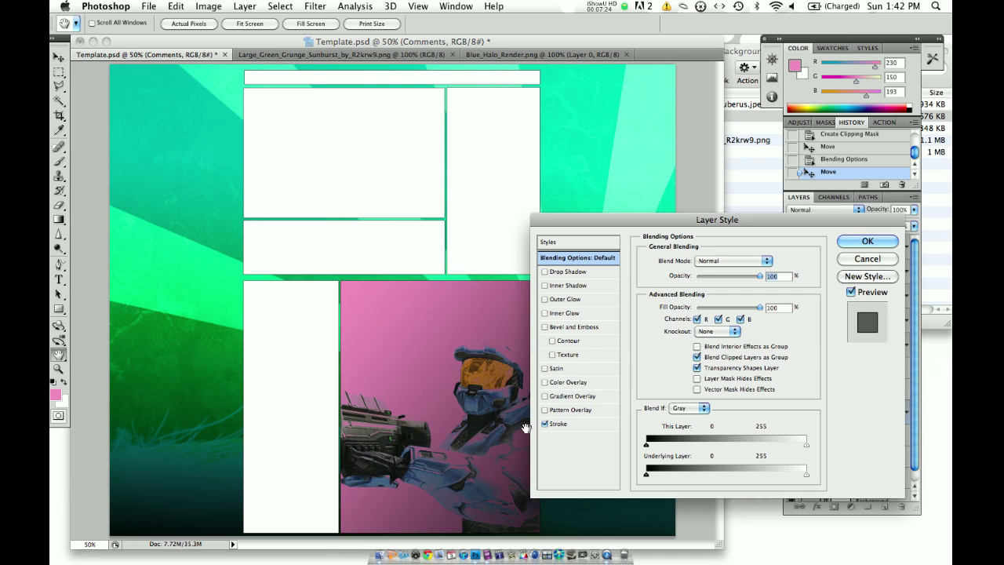
left_click(552, 424)
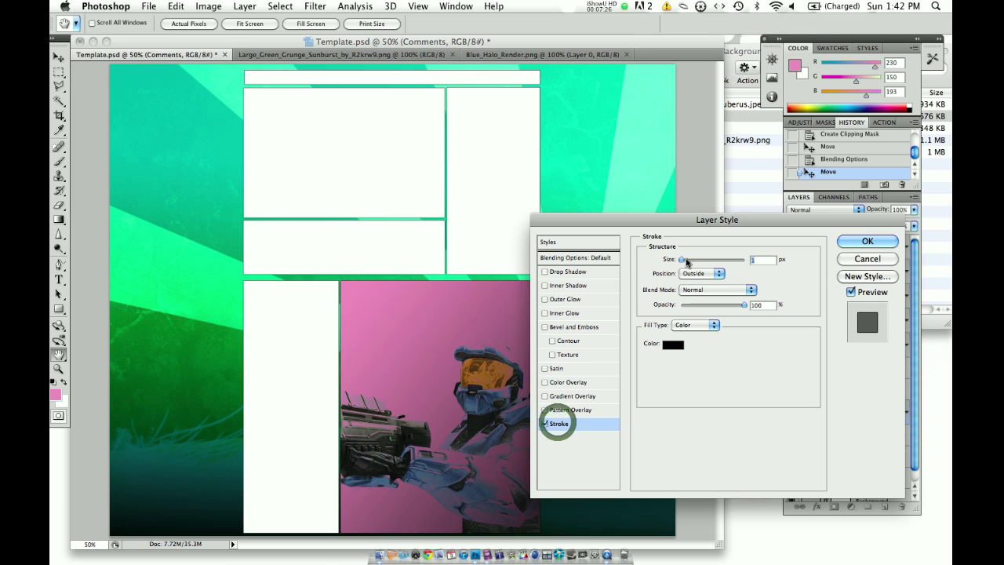
left_click_drag(685, 263, 686, 263)
left_click(673, 344)
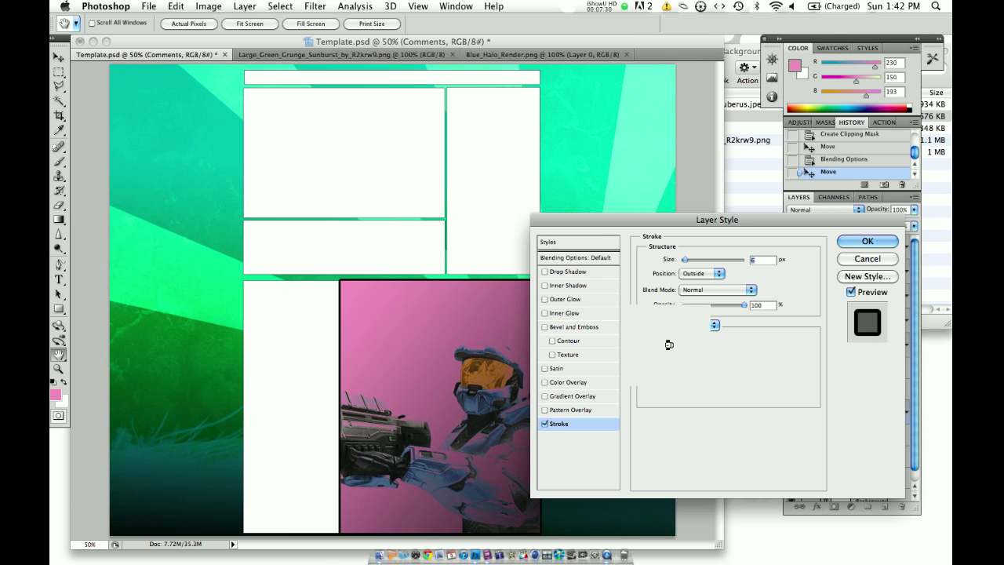
left_click_drag(742, 401, 739, 393)
left_click(718, 342)
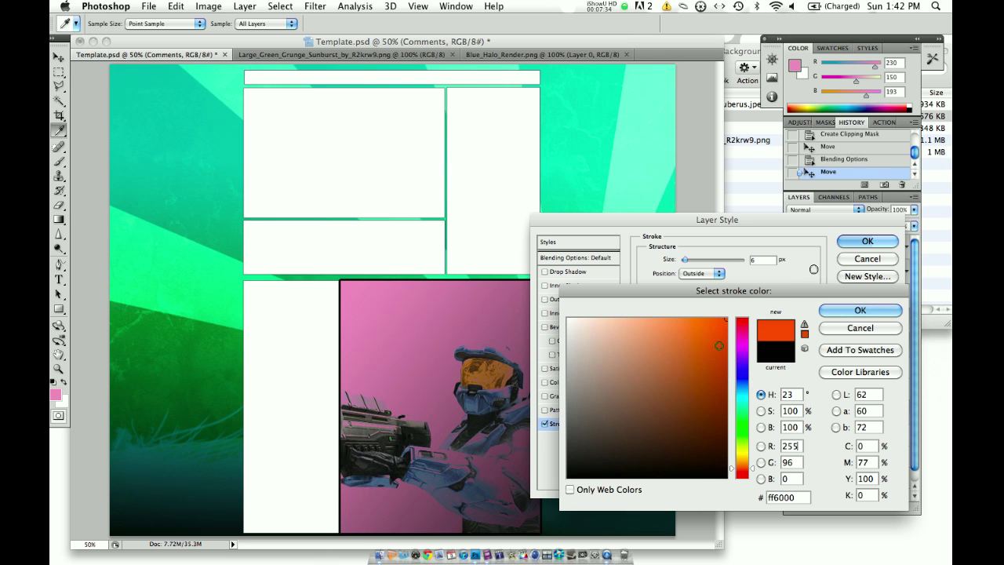
left_click(860, 310)
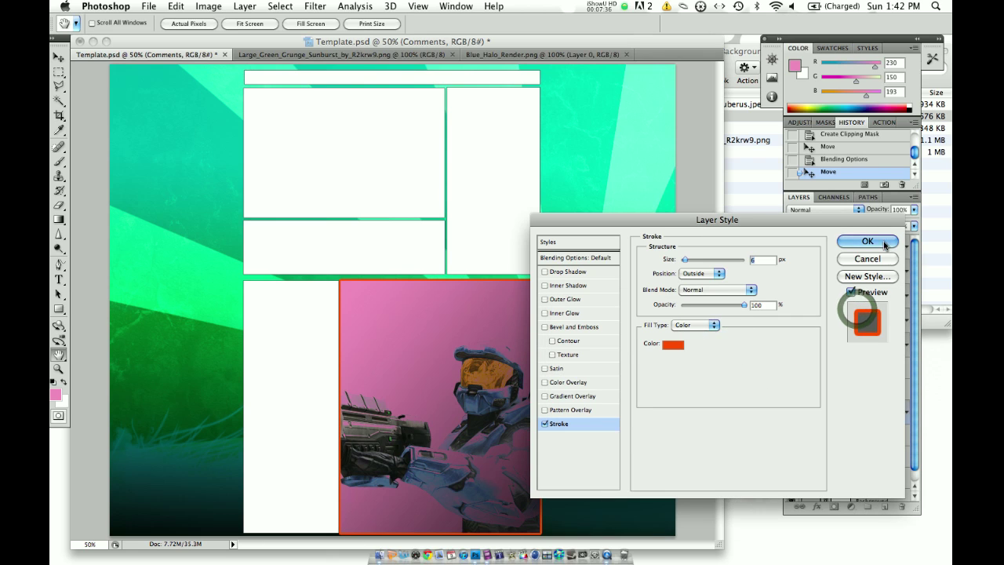
left_click(869, 240)
Set the Channel Info layer's outside stroke to 10 px and a bright orange color
left_click(872, 339)
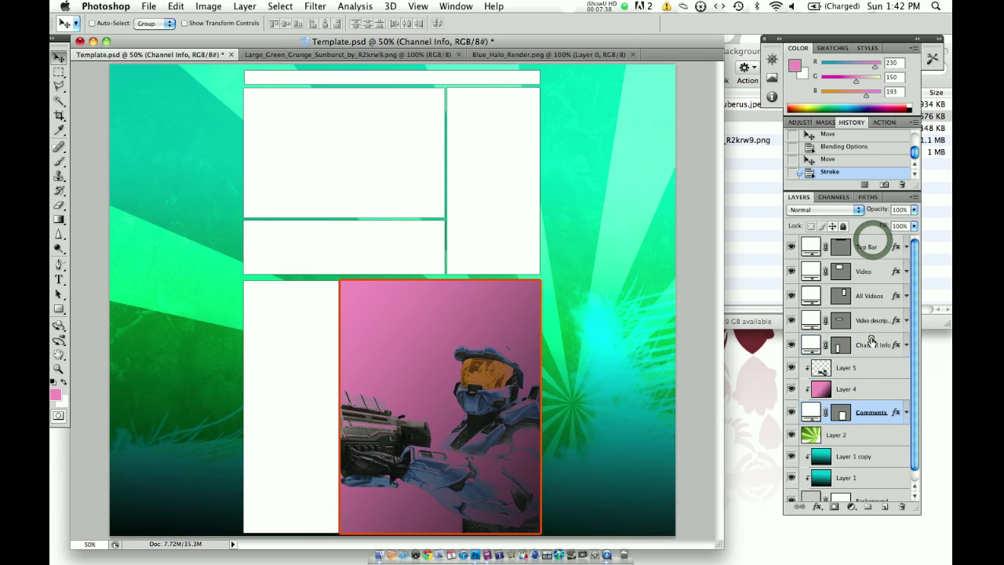
right_click(871, 339)
left_click(878, 282)
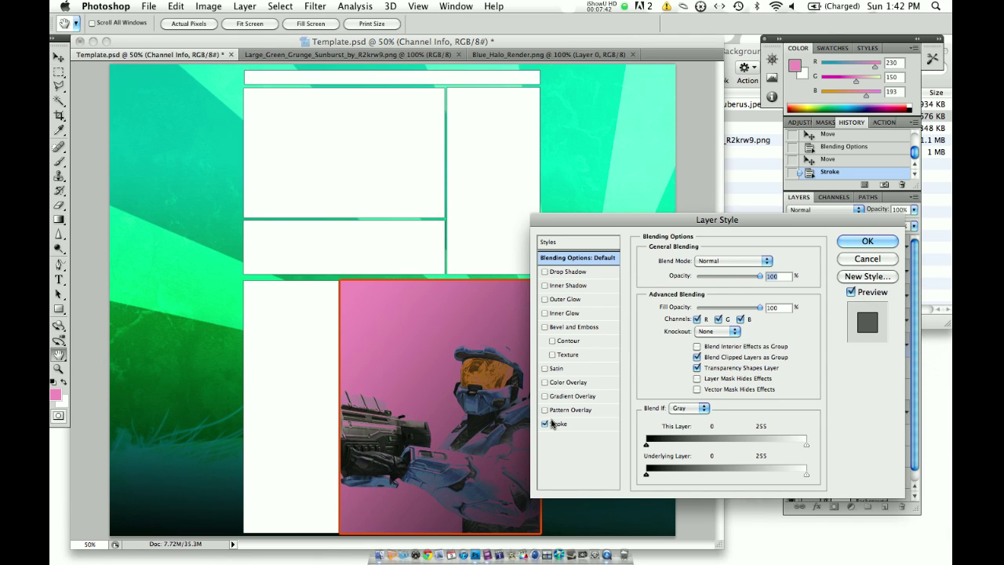
left_click(556, 422)
mouse_move(682, 260)
left_mouse_down()
mouse_move(768, 269)
mouse_move(687, 271)
left_mouse_up()
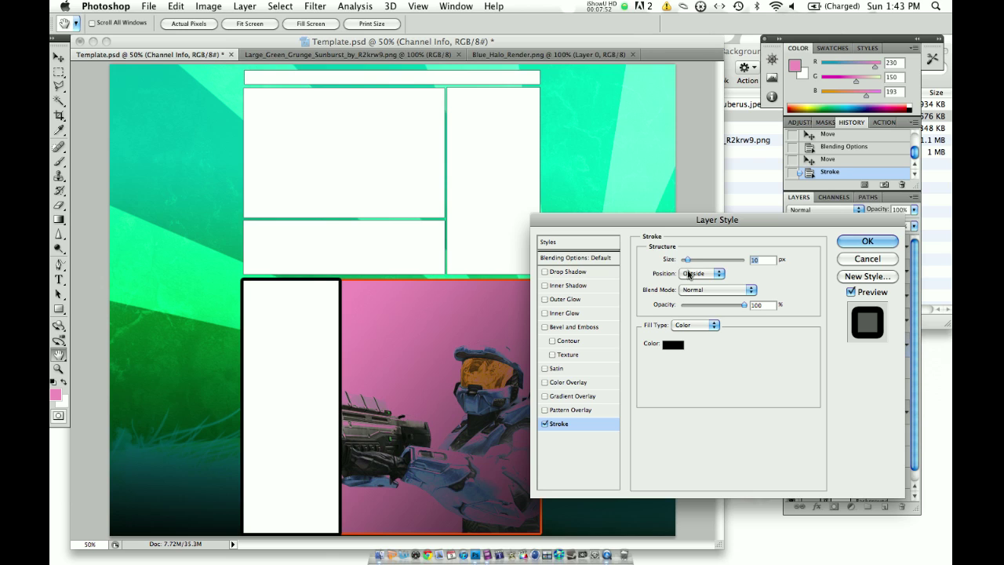
left_click(672, 343)
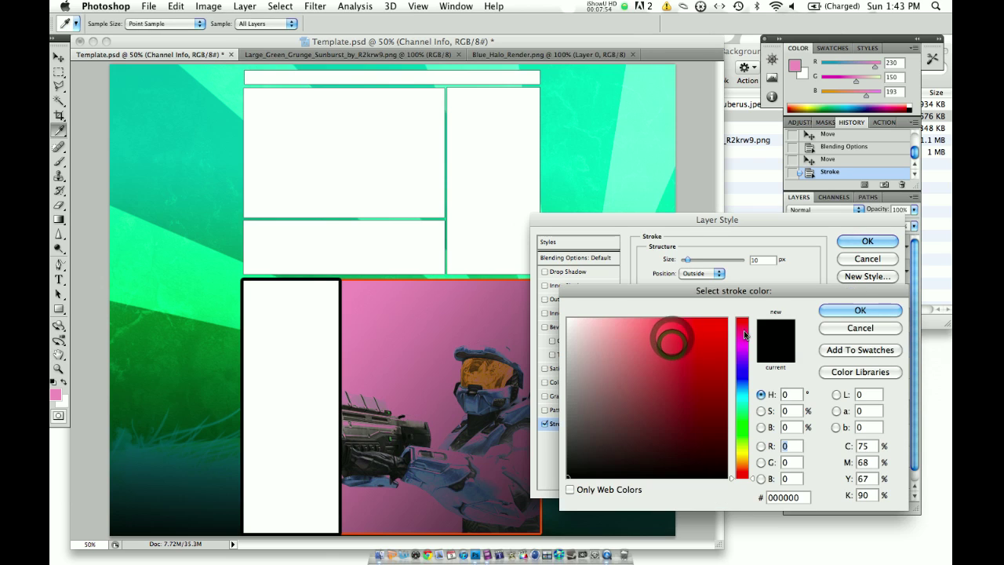
left_click_drag(737, 452, 738, 465)
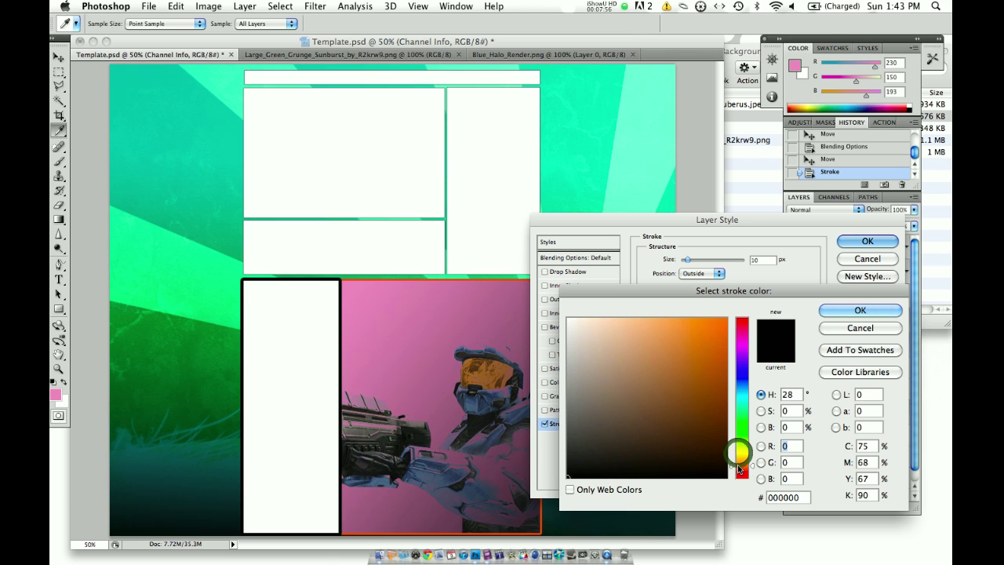
left_click(708, 401)
left_click(860, 310)
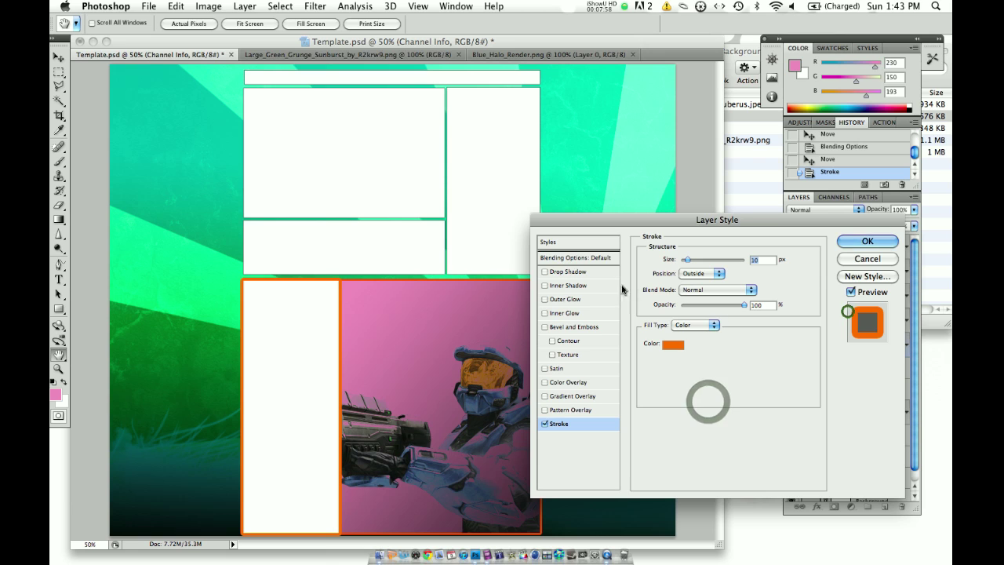
left_click(869, 244)
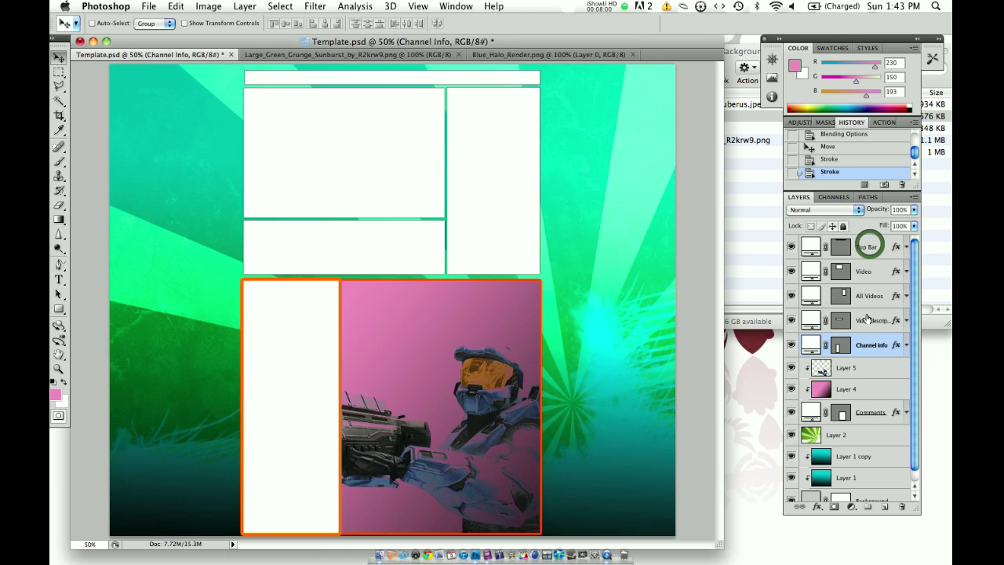
Set the Video description layer's outside stroke size to 16 px
left_click(868, 318)
left_click(865, 296)
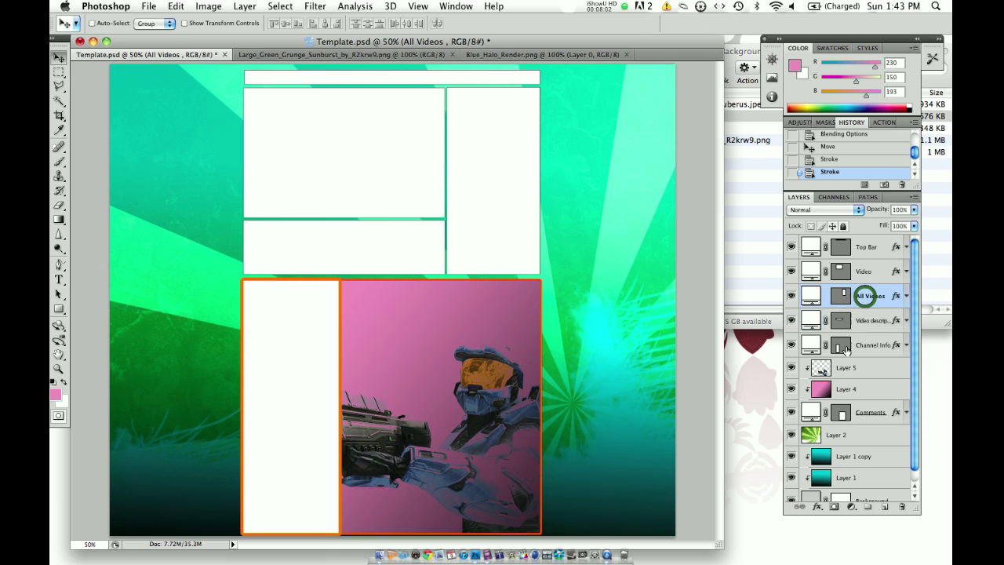
left_click(867, 321)
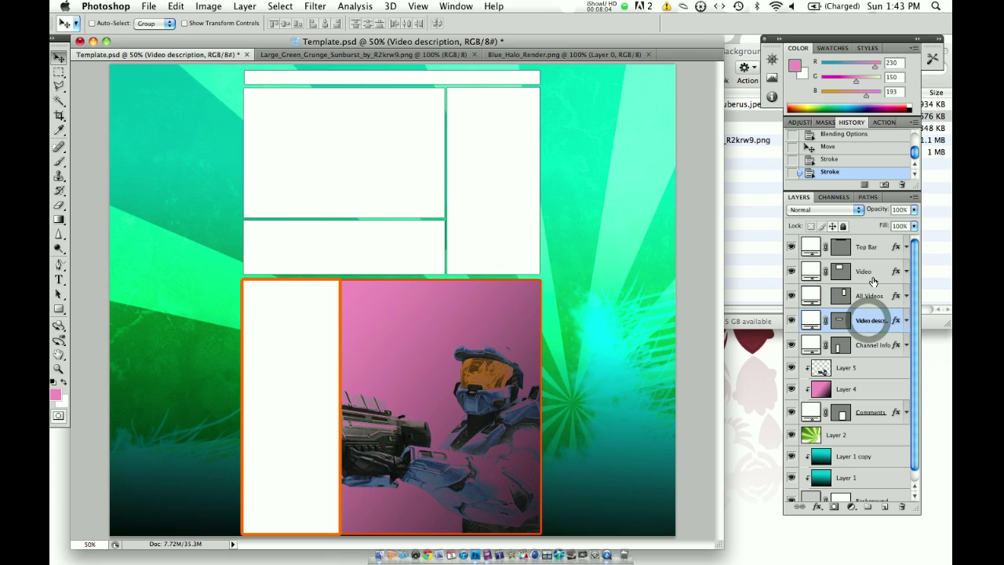
right_click(863, 318)
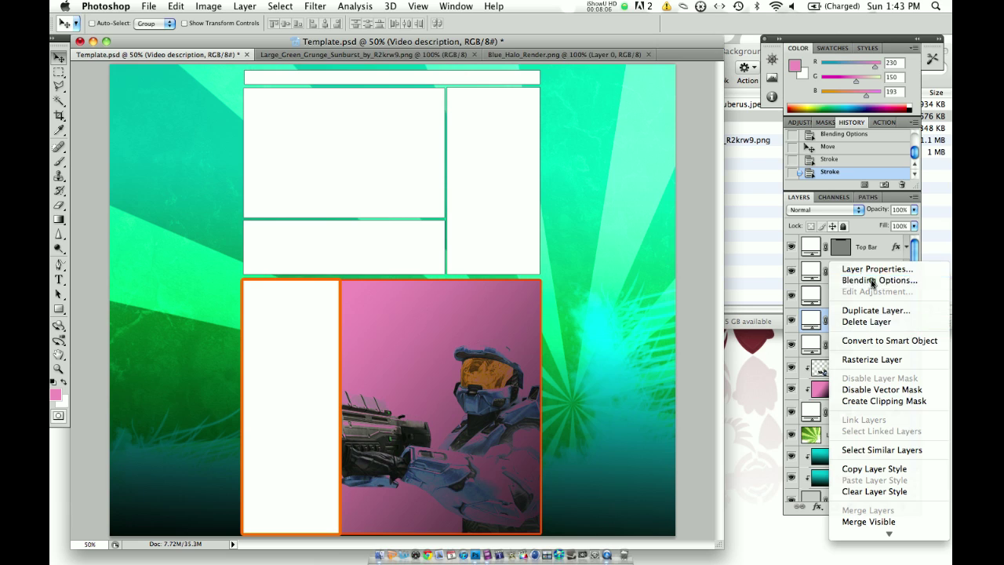
left_click(871, 280)
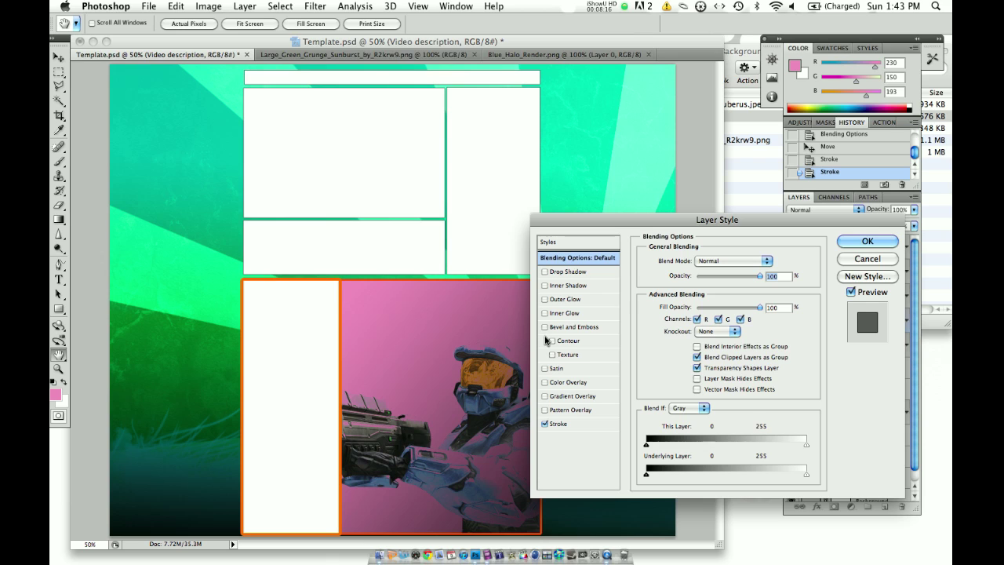
left_click(559, 426)
mouse_move(683, 260)
left_mouse_down()
mouse_move(729, 265)
mouse_move(675, 259)
left_mouse_up()
left_click_drag(689, 262, 689, 266)
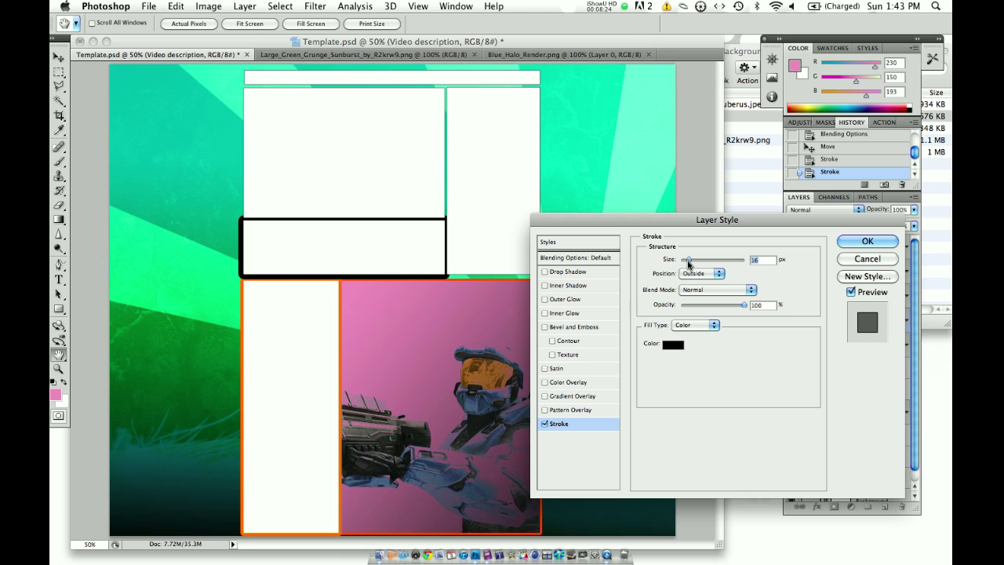
Change the Video description layer's stroke color to orange ff6c00 and apply the layer style
left_click(670, 347)
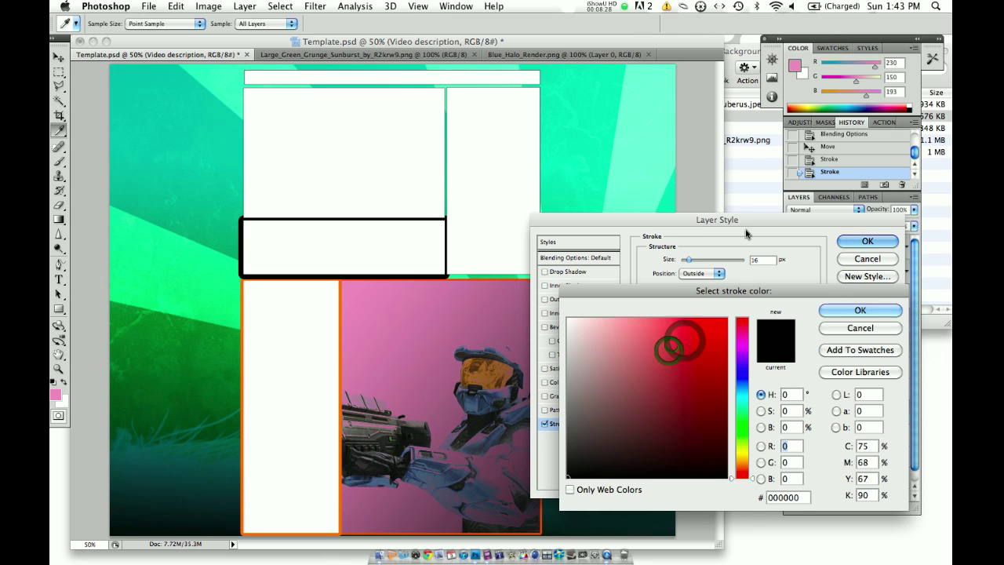
left_click_drag(742, 352, 742, 471)
left_click(706, 334)
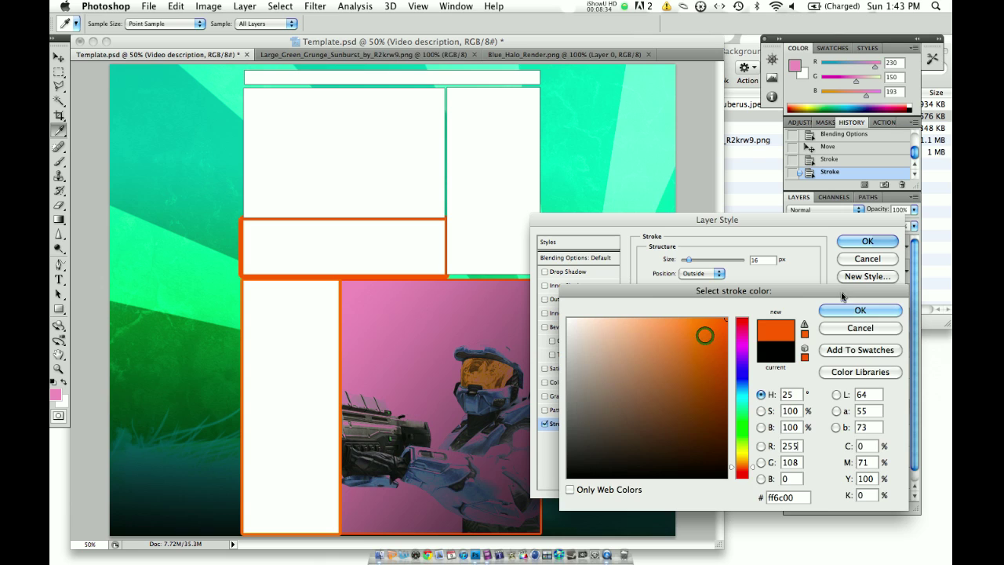
left_click(856, 311)
left_click(868, 241)
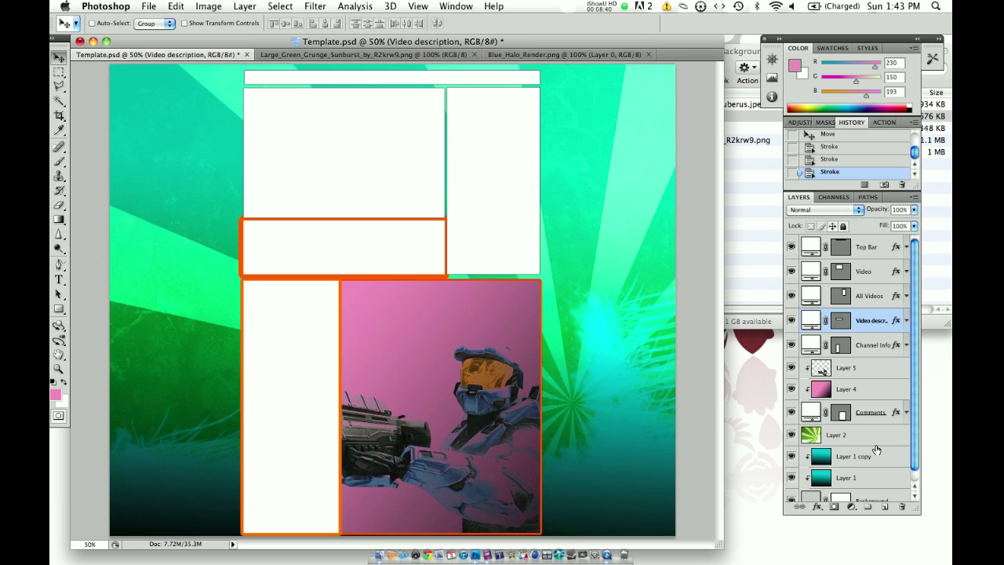
Create a new empty layer, Layer 6, directly above Layer 2 and clip it to Layer 2
scroll(877, 449, "down", 1)
scroll(867, 456, "down", 1)
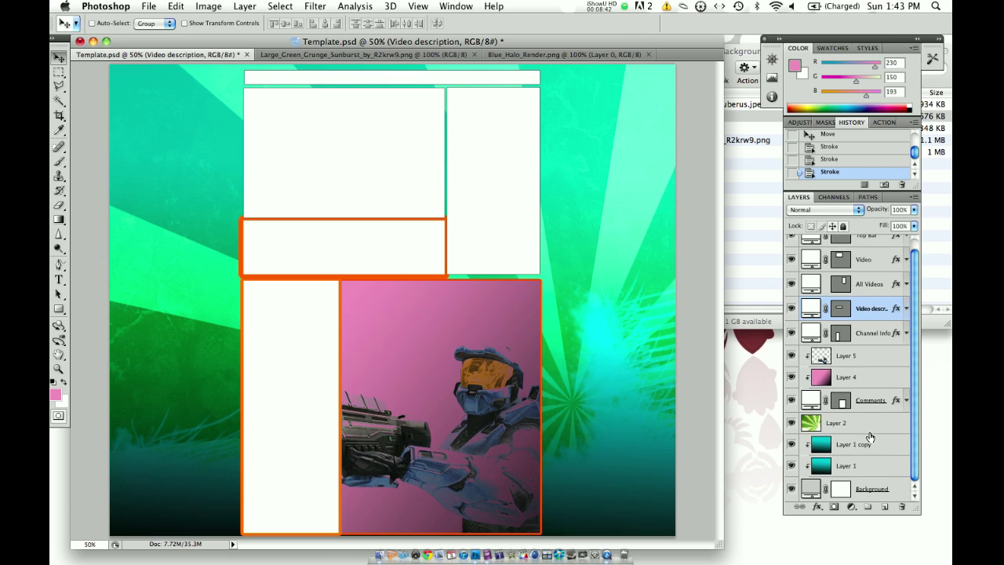
left_click(870, 433)
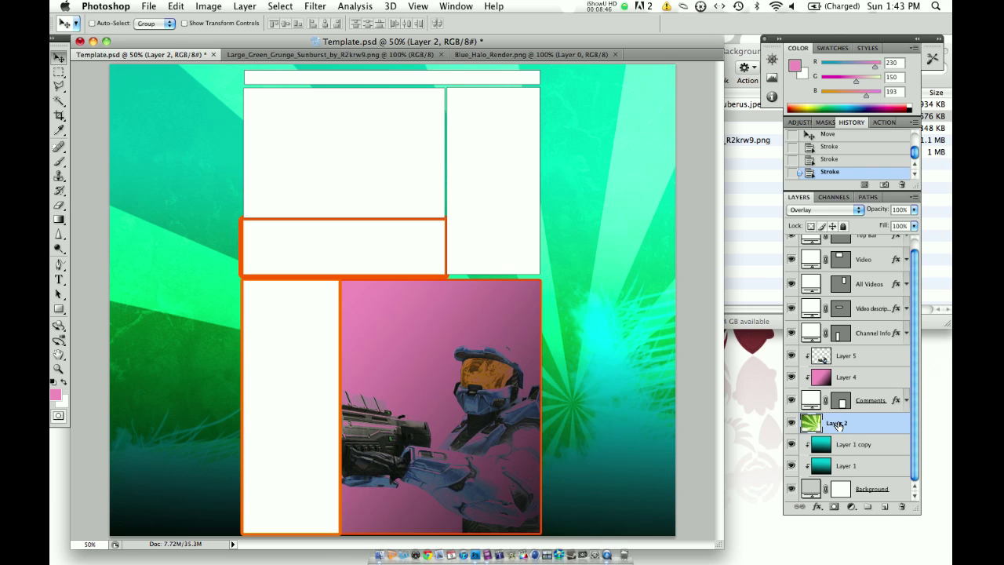
right_click(838, 424)
left_click(245, 7)
left_click(245, 6)
left_click(694, 246)
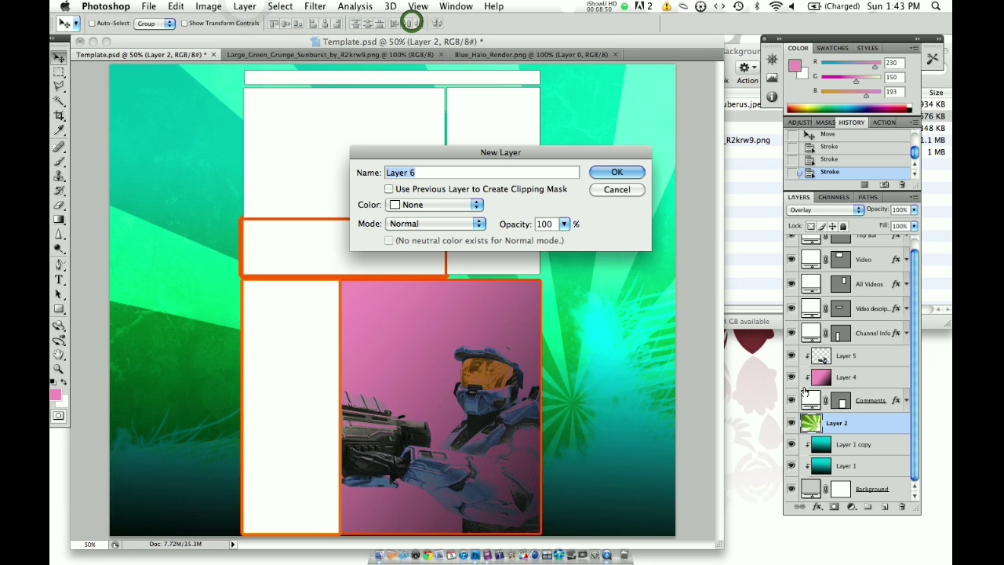
left_click(630, 167)
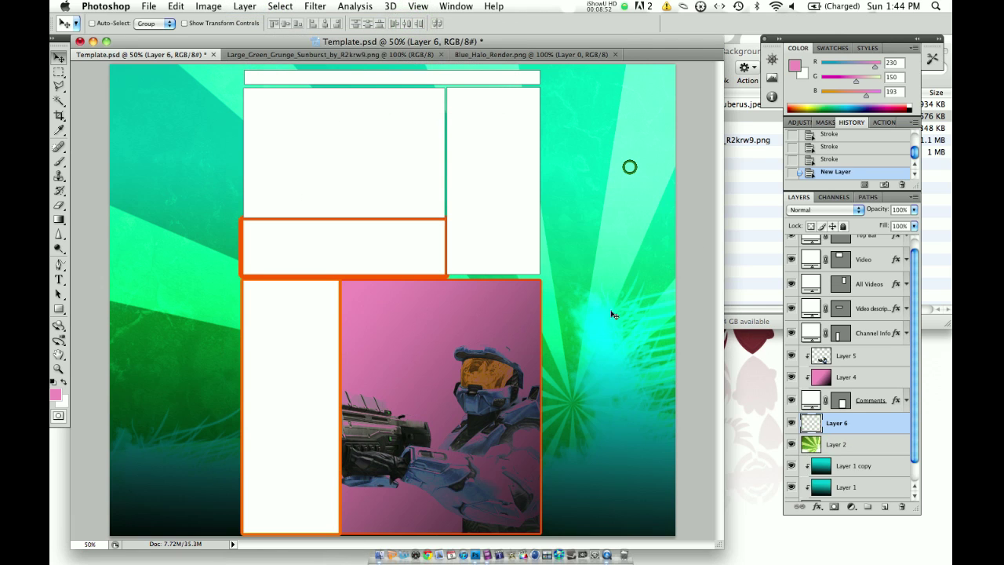
right_click(857, 423)
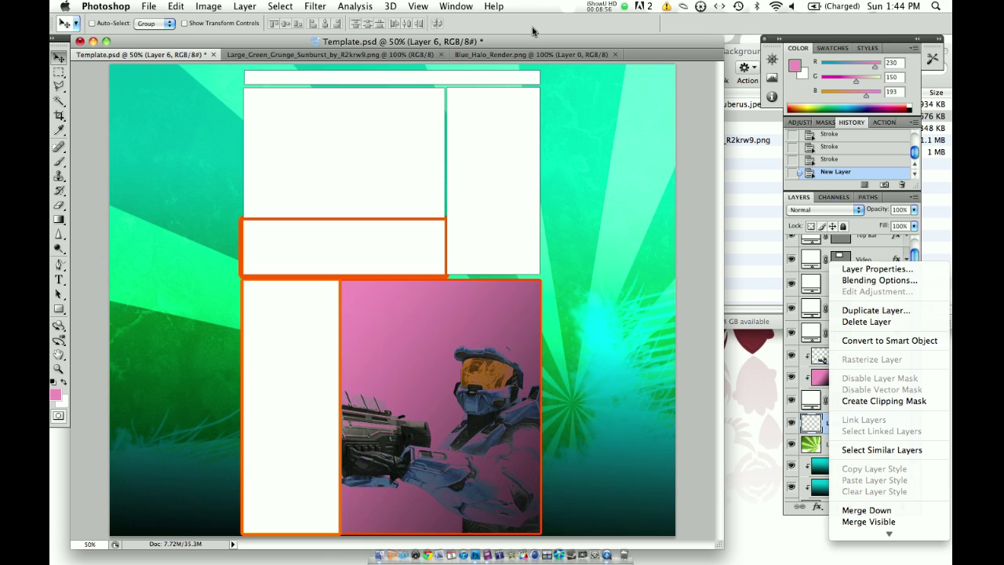
left_click(924, 401)
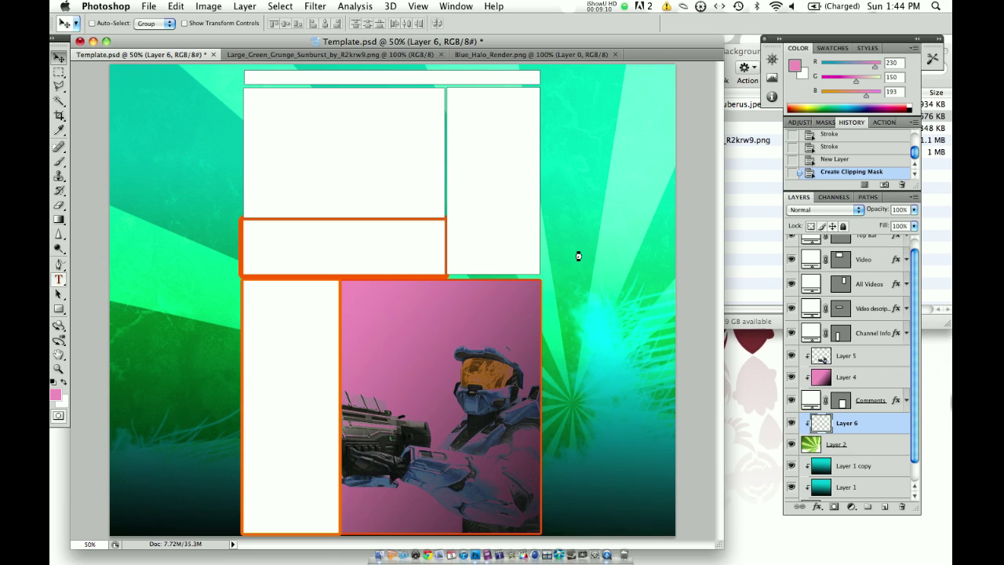
Add the text TEAM EPIPHANY on the clipped layer, over the background beside the Channel Info box
left_click(578, 257)
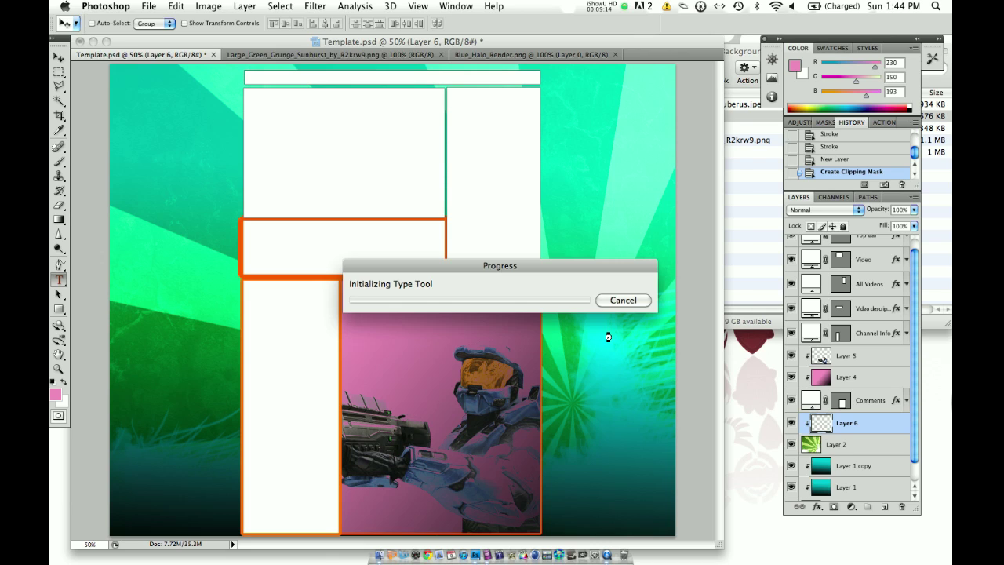
left_click(201, 358)
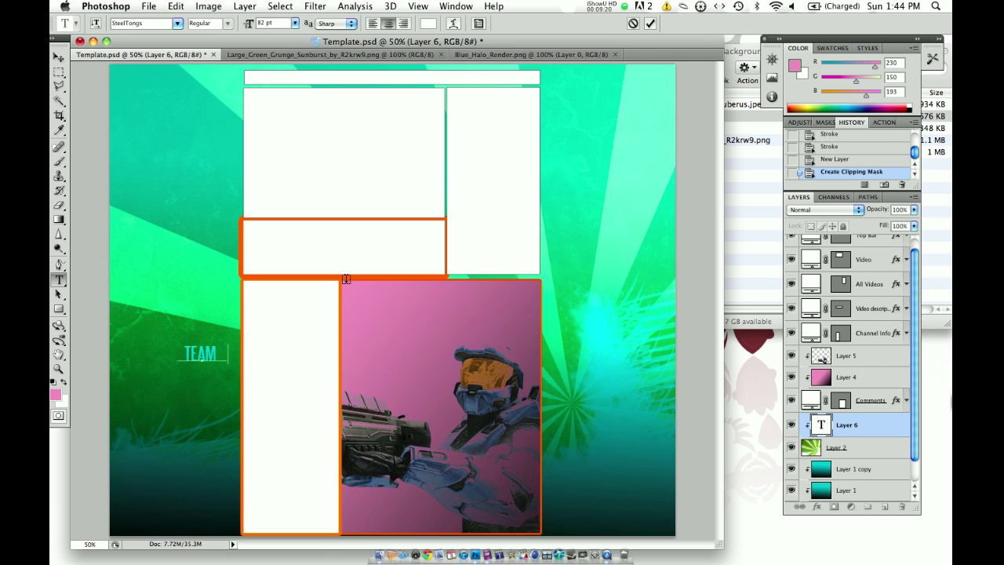
type("TEAM EPIPHAN")
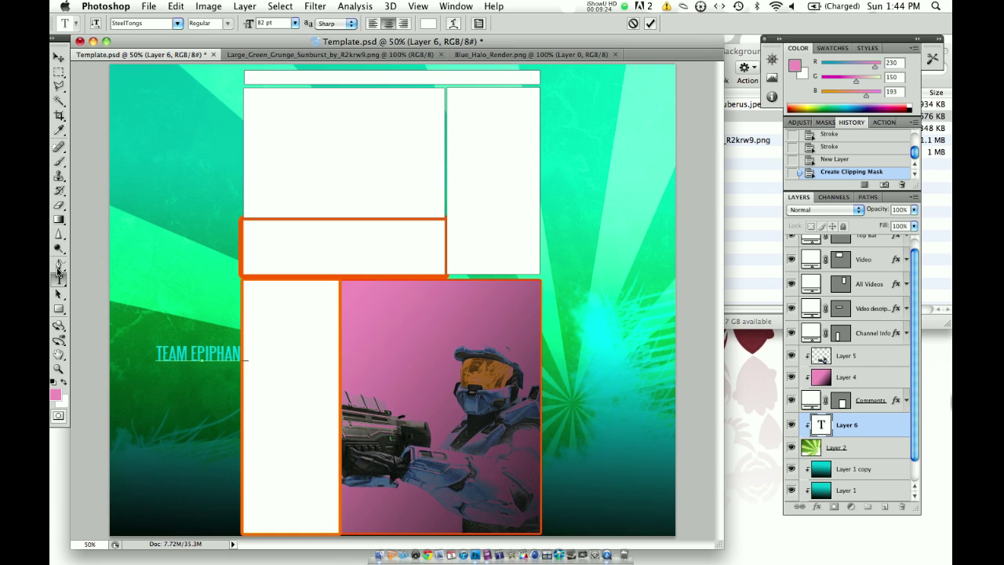
Set the font size of the whole TEAM EPIPHANY text to 200 pt and finish the text edit
triple_click(248, 350)
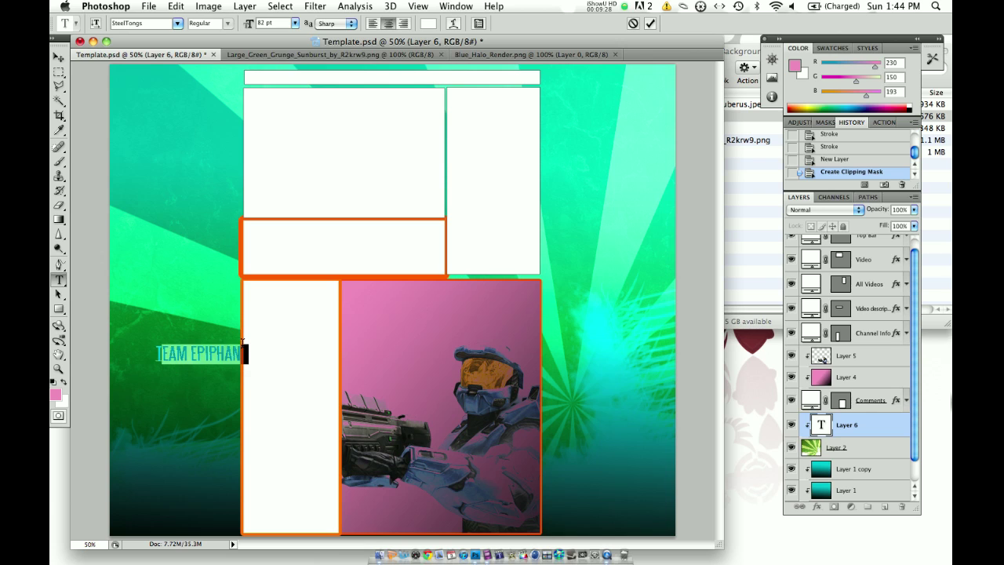
left_click(244, 345)
triple_click(248, 350)
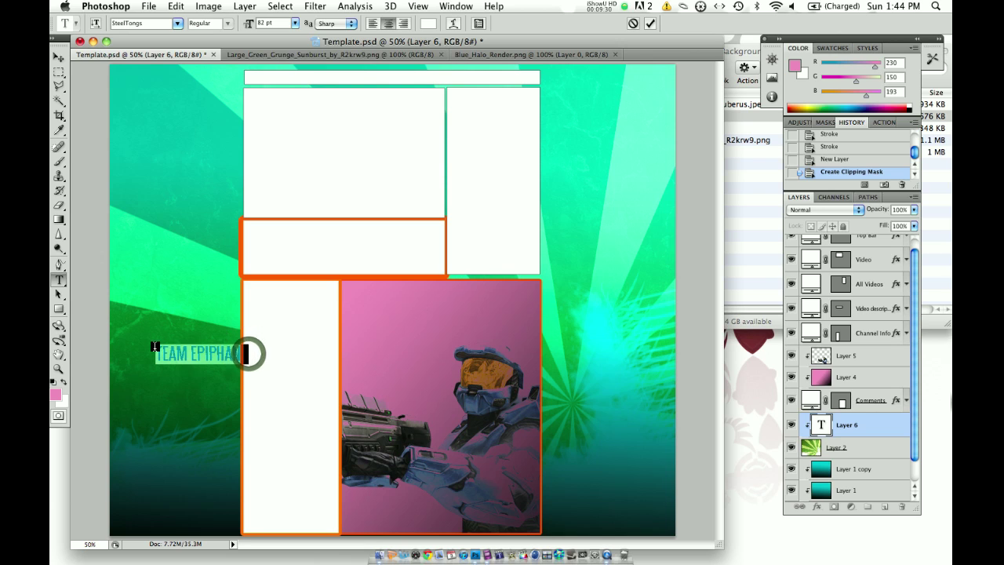
left_click(296, 24)
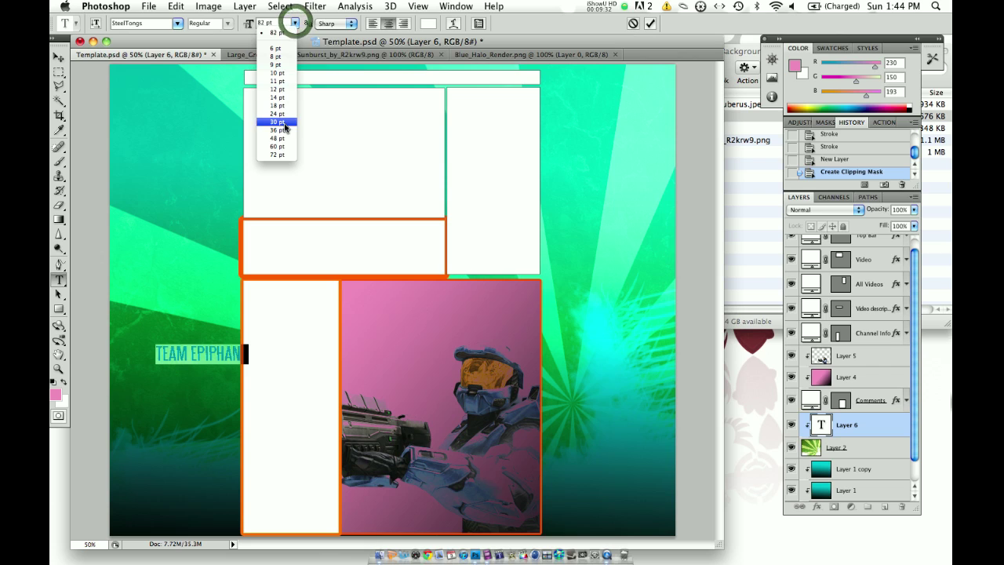
left_click(285, 148)
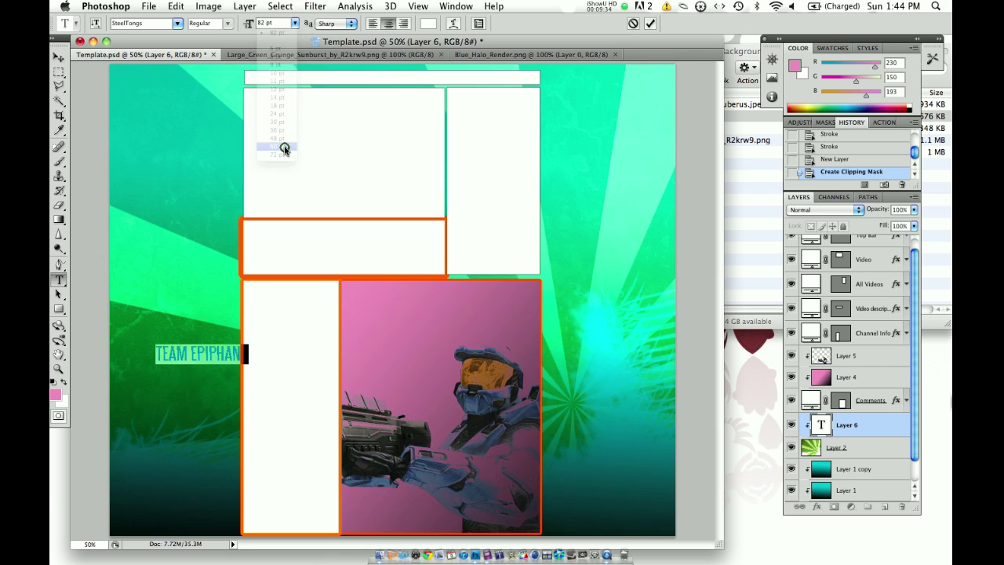
left_click(261, 24)
type("500")
key("Return")
type("18")
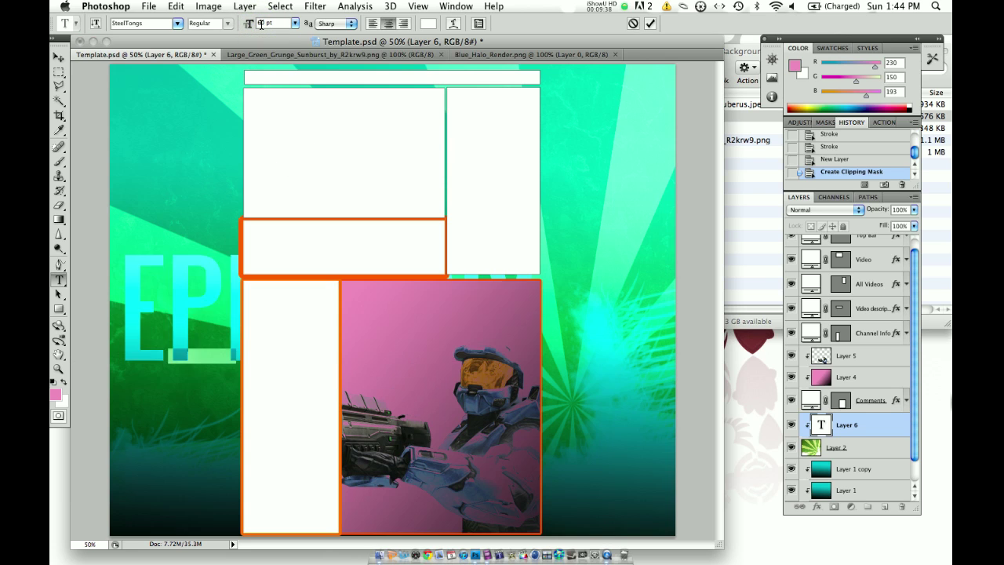
key("Return")
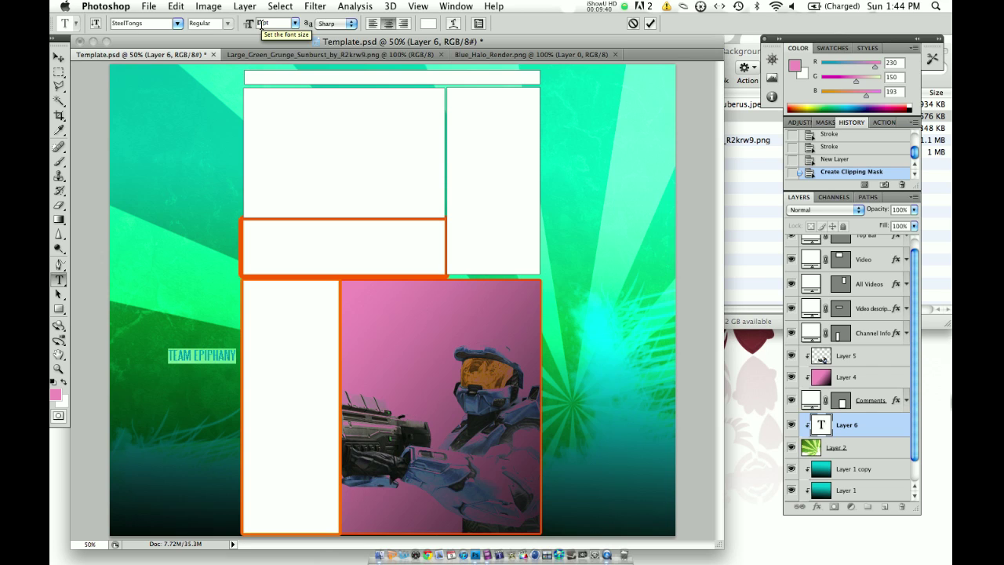
type("50")
key("Return")
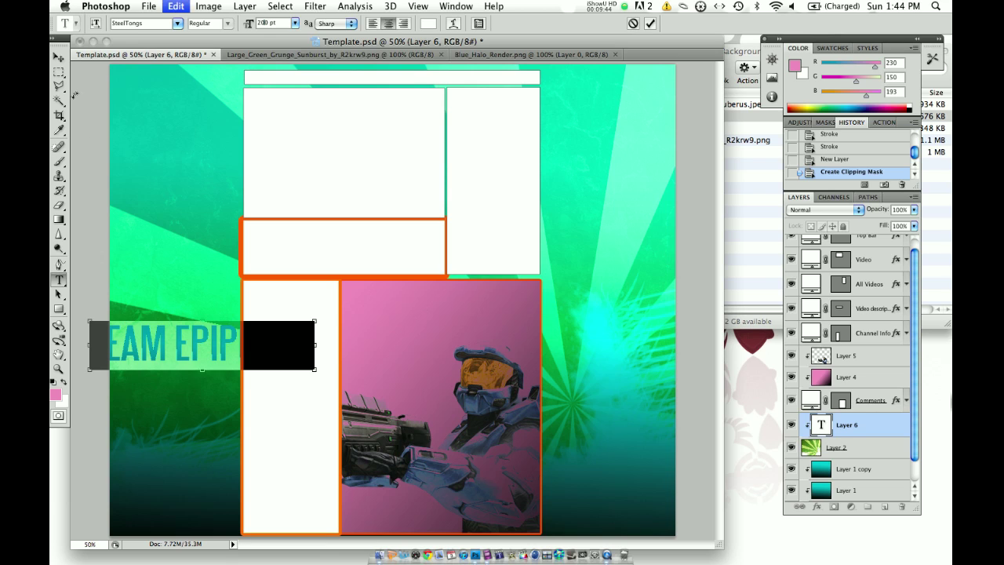
left_click(332, 339)
left_click(275, 330)
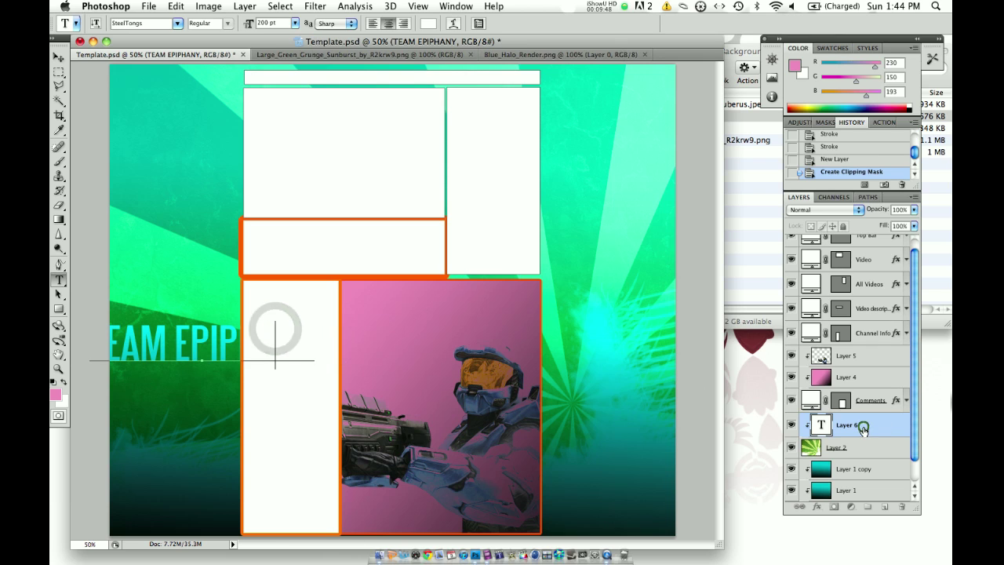
Rotate the TEAM EPIPHANY text about 90° counterclockwise and move it up against the video box's left edge
key("ctrl+t")
left_click_drag(314, 313, 178, 259)
left_click(58, 57)
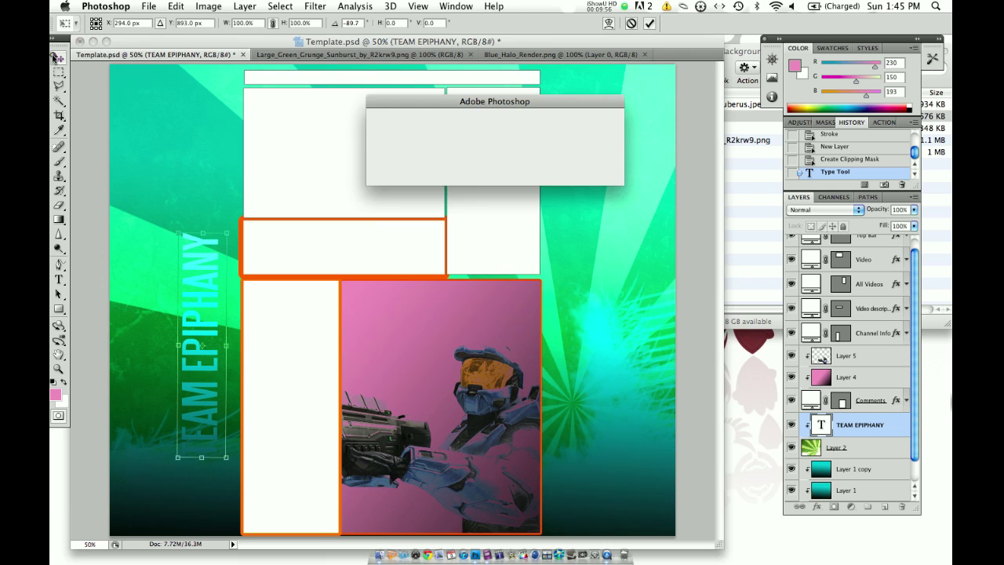
left_click(590, 171)
left_click_drag(194, 349, 225, 184)
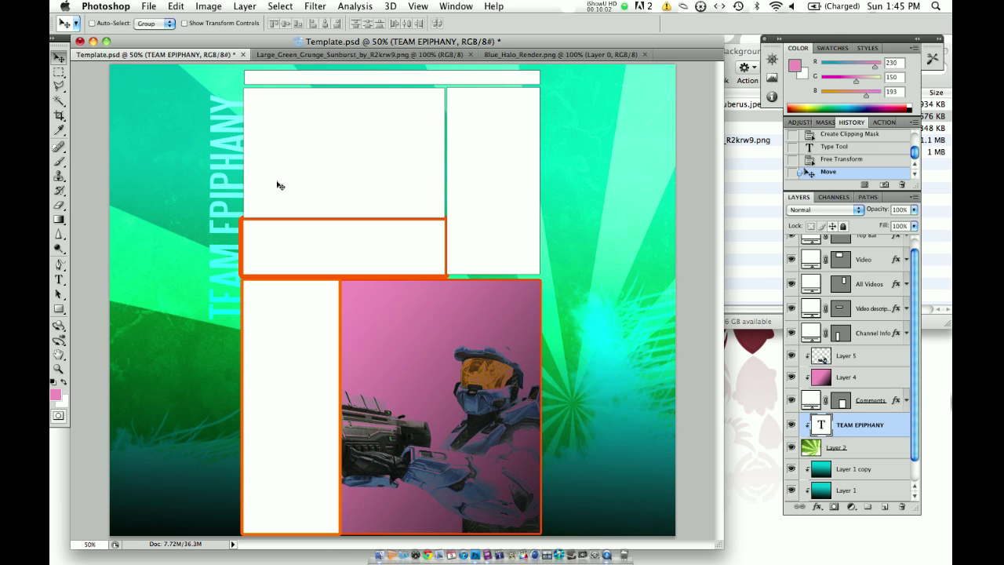
Begin saving a separate copy of the finished background design and set its file format to JPEG
left_click(242, 7)
mouse_move(251, 23)
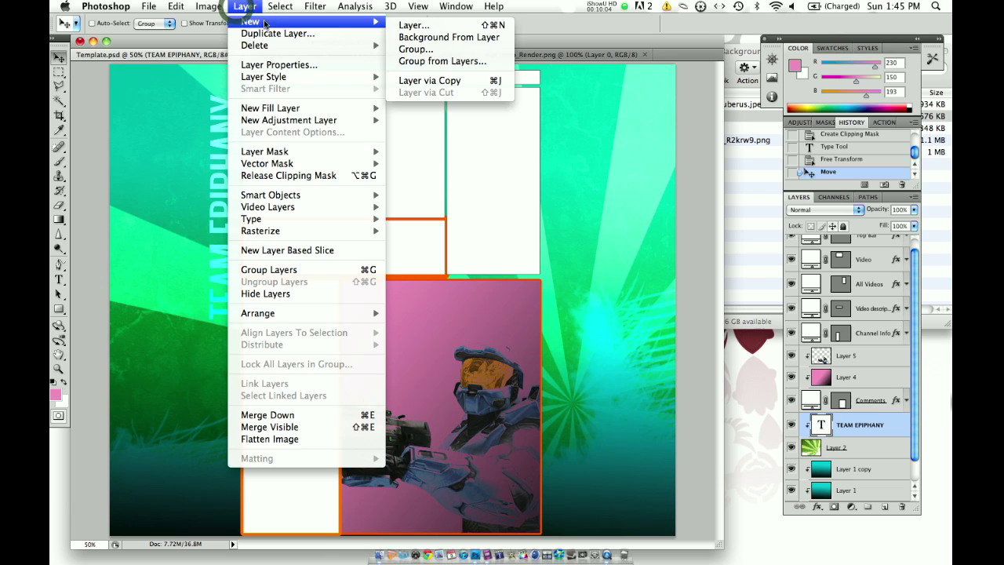
mouse_move(149, 6)
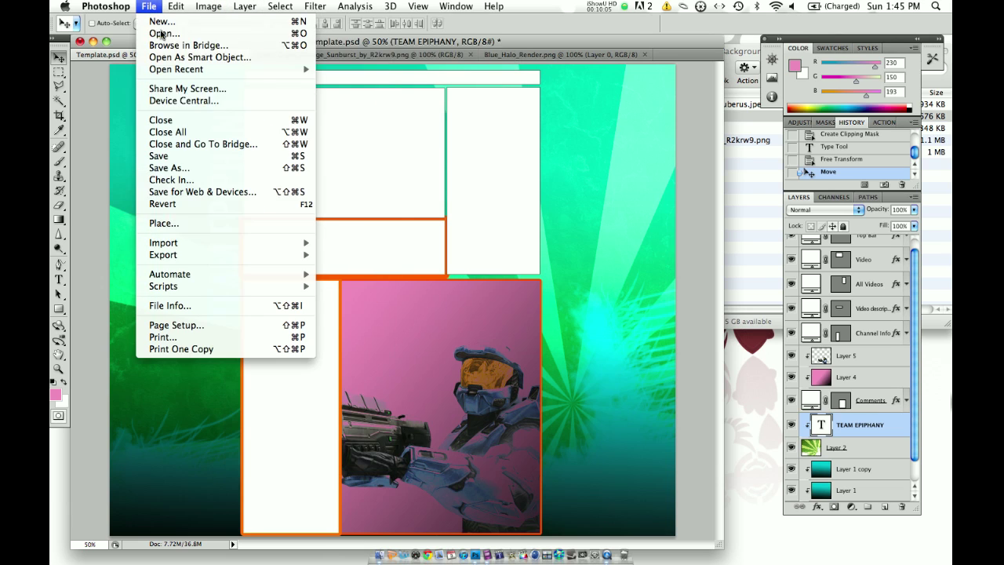
left_click(234, 168)
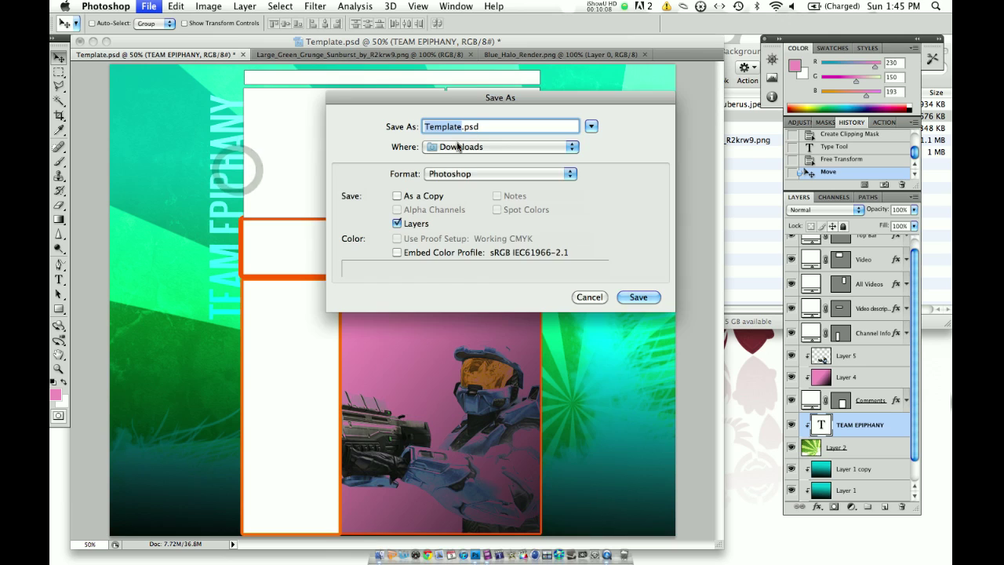
left_click(459, 147)
left_click(458, 150)
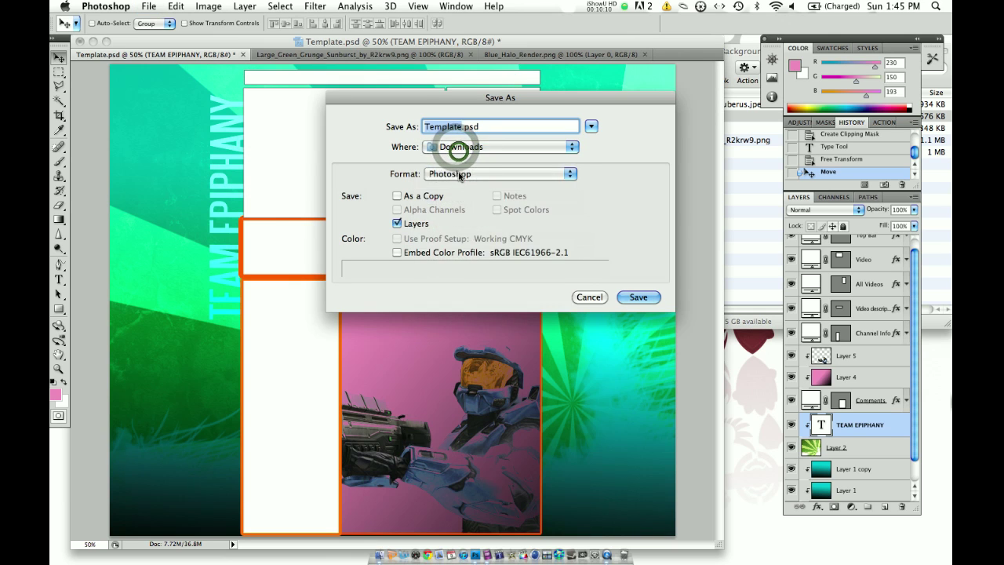
left_click(460, 174)
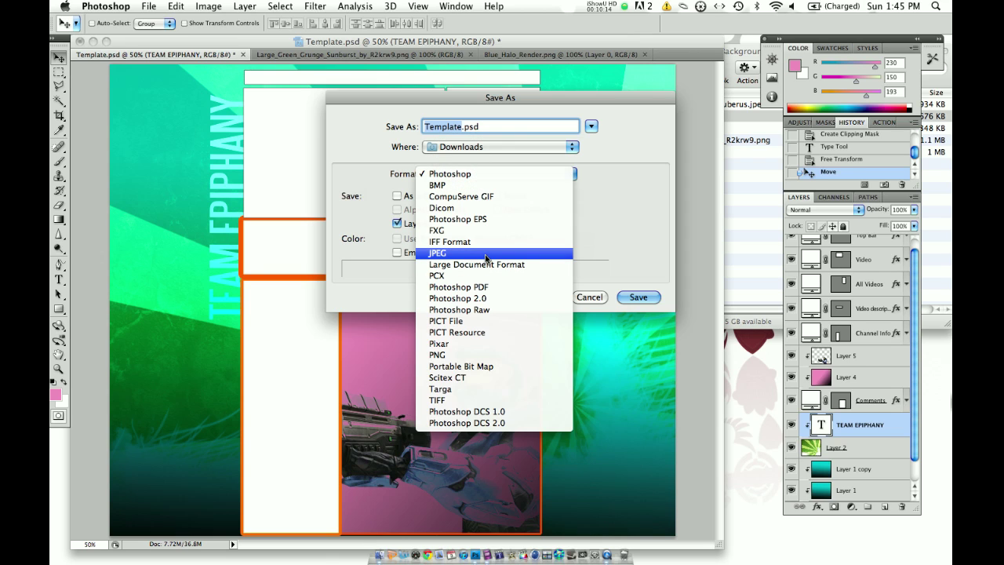
left_click(485, 253)
Save the JPEG copy to the Desktop under the name Epic with Maximum quality 10 and Baseline ("Standard") format
left_click(488, 146)
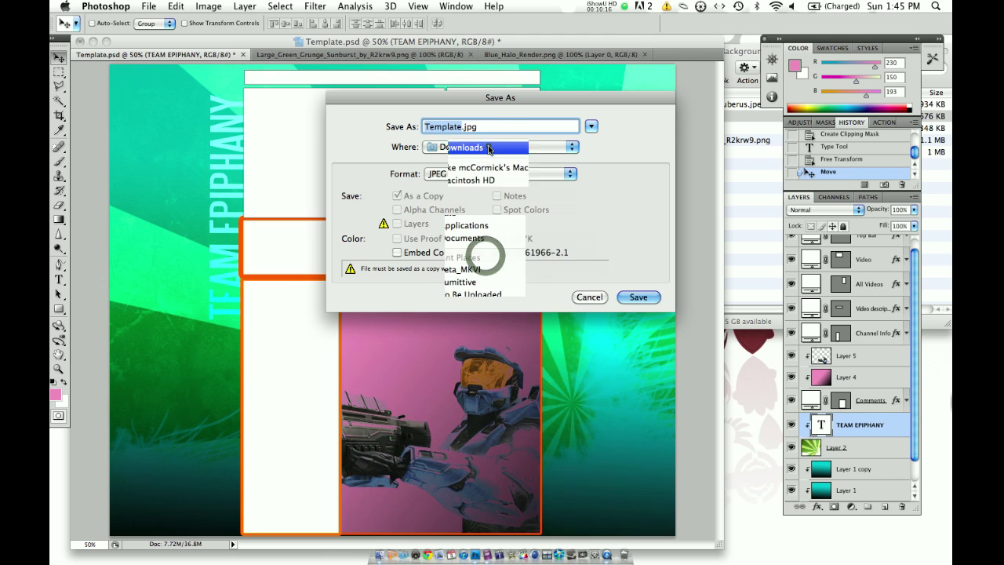
left_click(480, 200)
type("Epic")
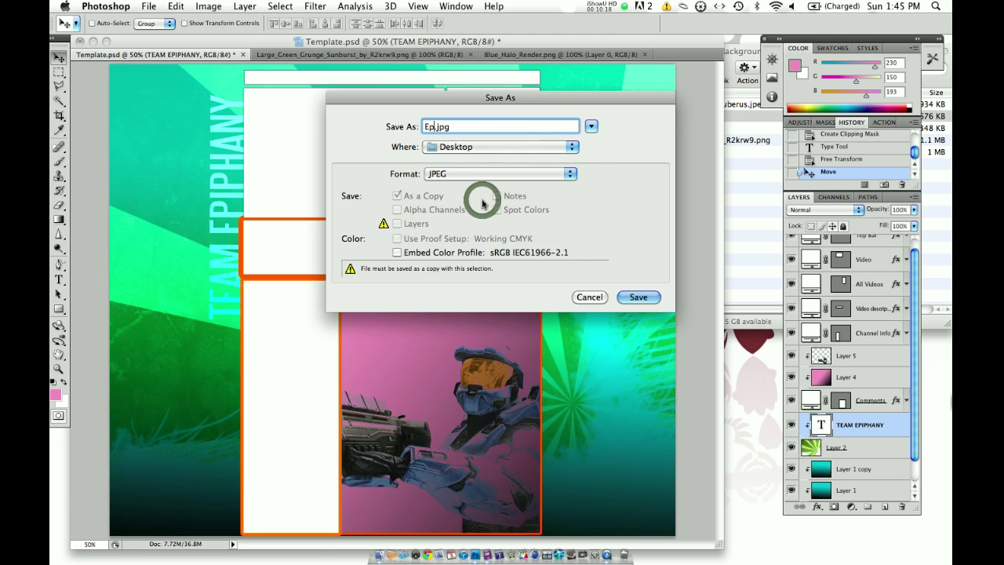
left_click(646, 297)
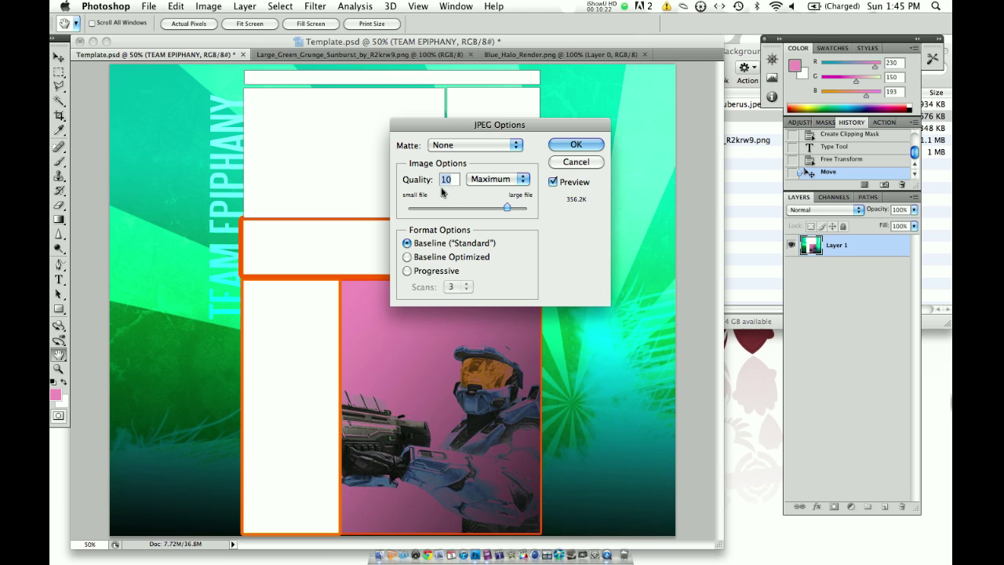
left_click(577, 145)
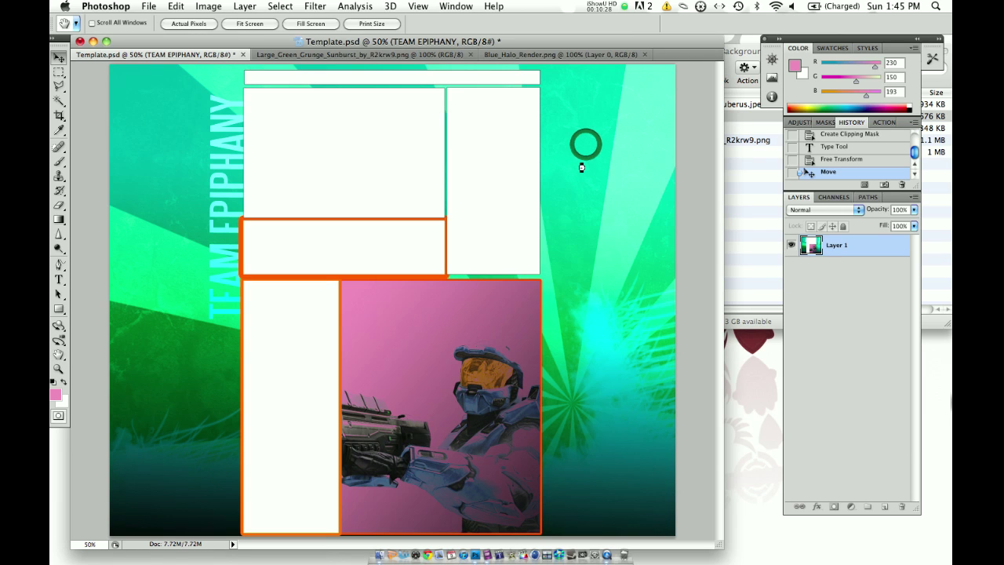
Switch to Chrome, go to the signed-in account's YouTube channel and open its Themes and Colors settings
left_click(430, 547)
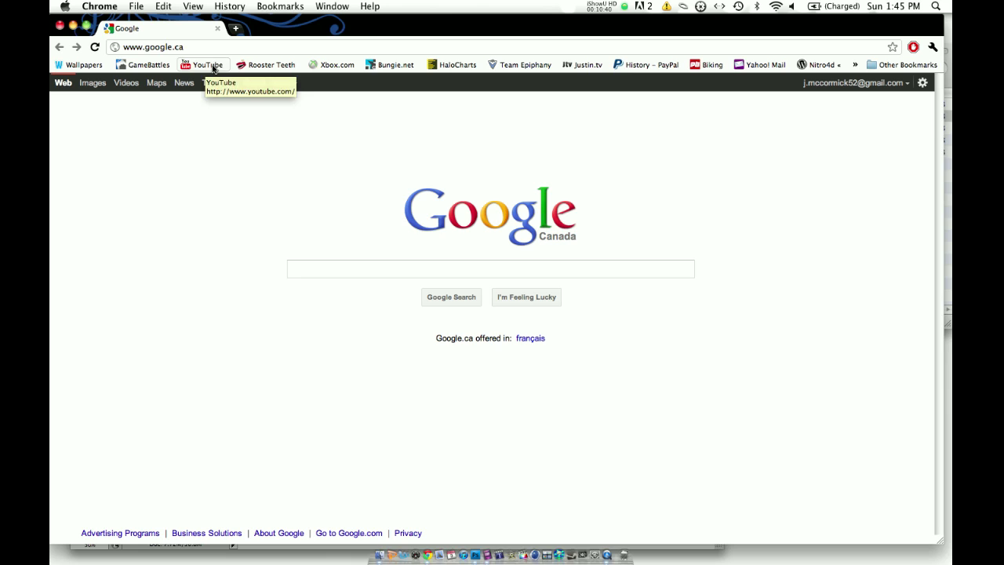
left_click(213, 68)
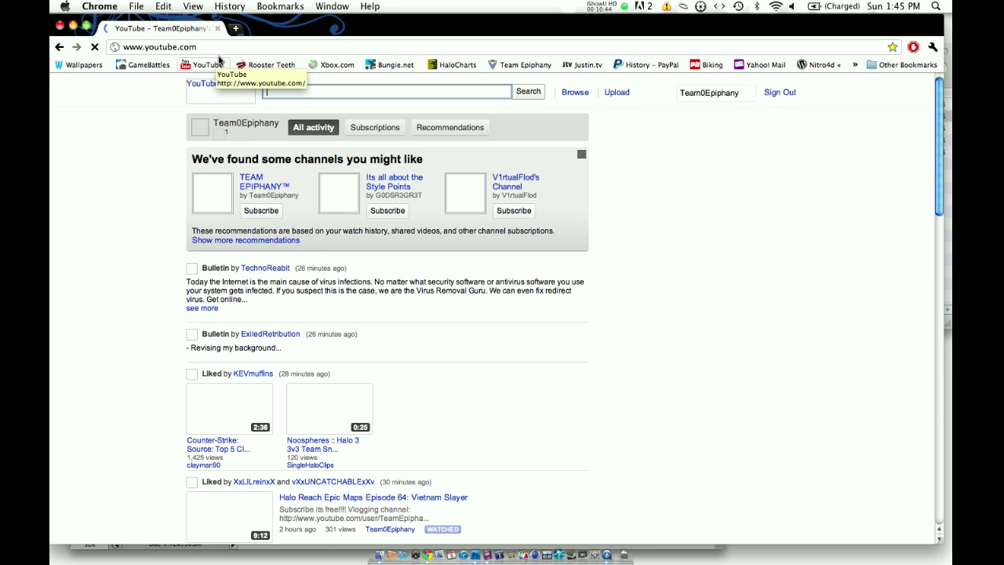
left_click(714, 93)
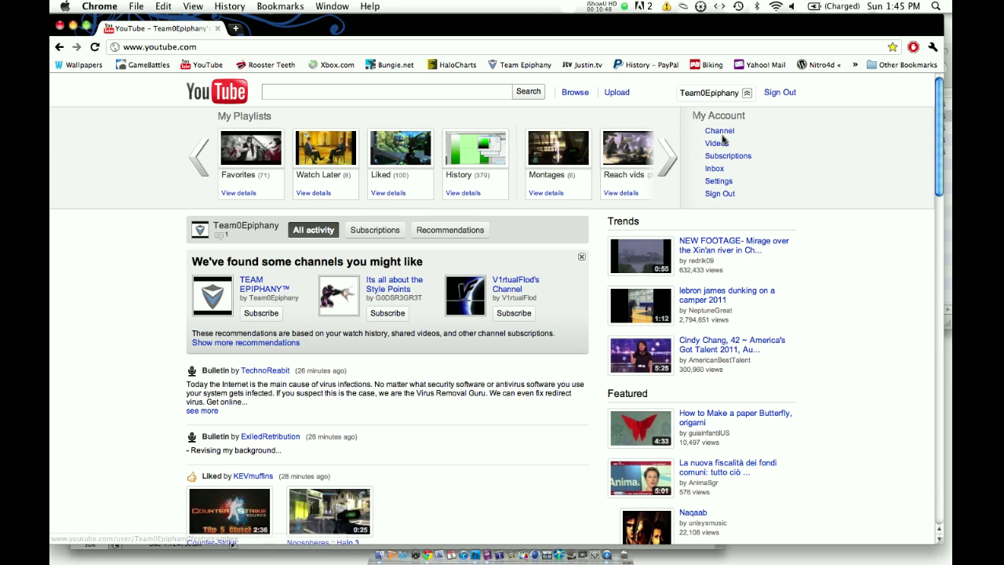
left_click(722, 133)
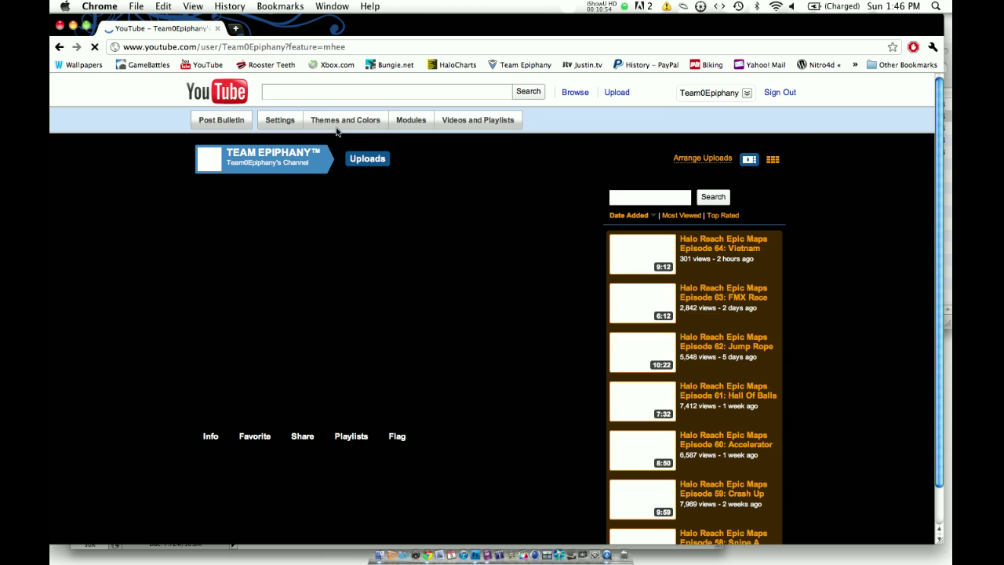
left_click(349, 122)
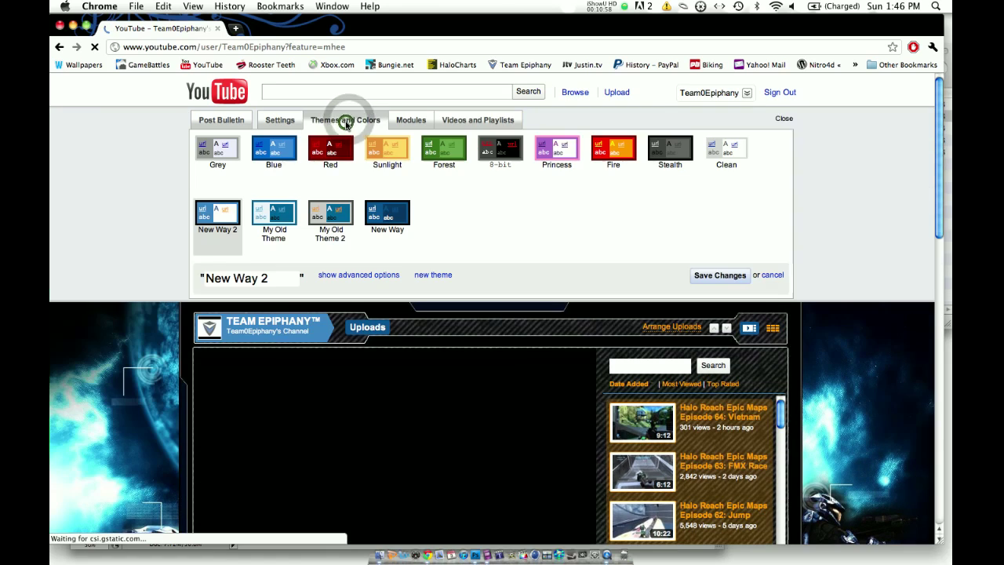
left_click(348, 120)
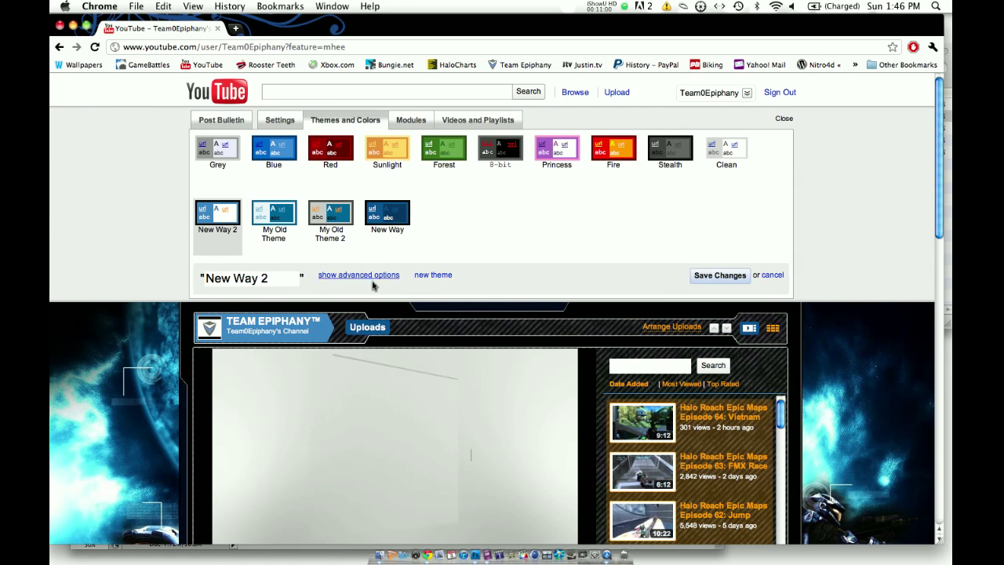
Create a new channel theme and name it Epic
left_click(423, 276)
left_click(275, 279)
key("super+a")
key("BackSpace")
type("Epic")
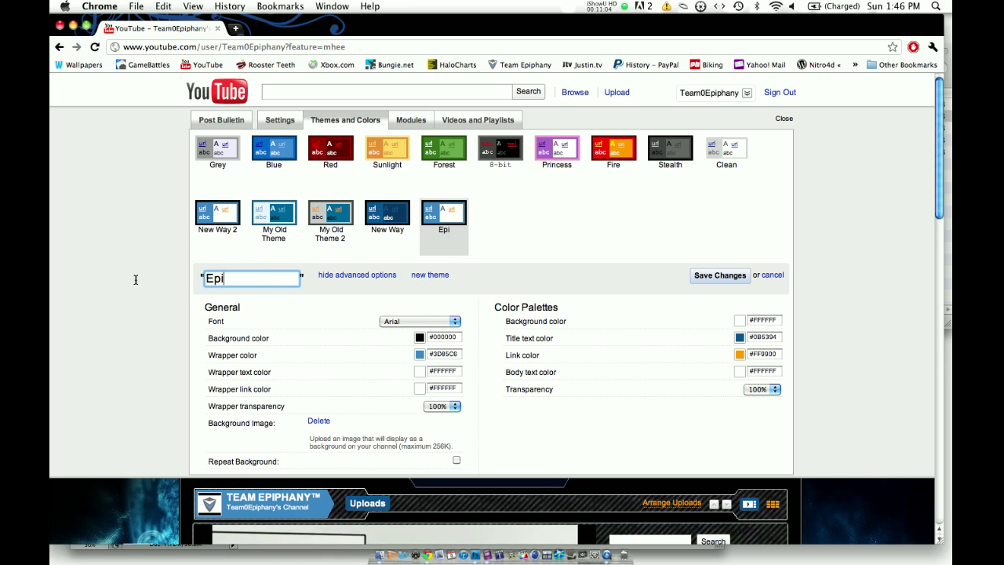
left_click(331, 338)
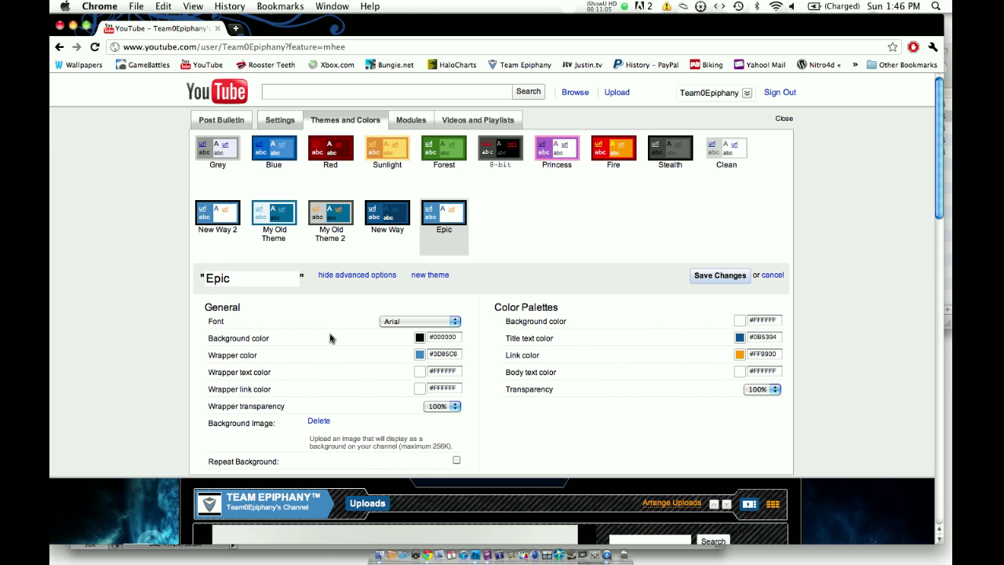
Delete the Epic theme's existing background image and upload Epic.jpg from the Desktop in its place
left_click(315, 421)
left_click(342, 423)
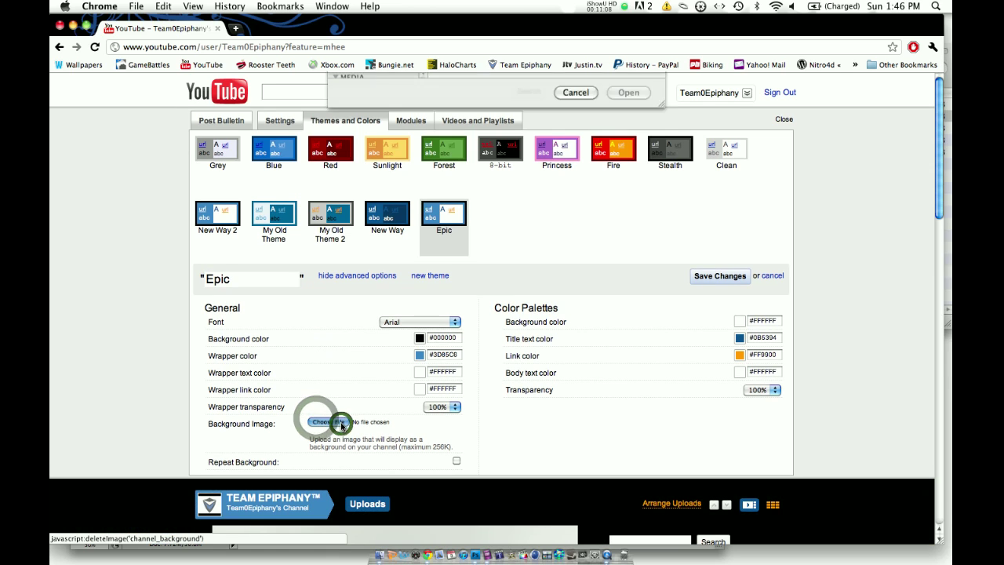
left_click(474, 186)
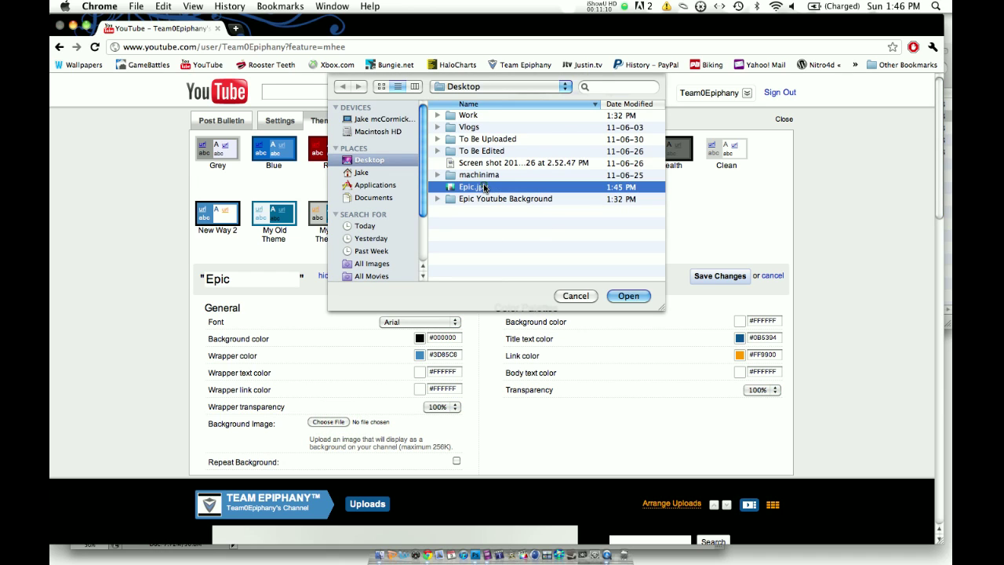
left_click(633, 295)
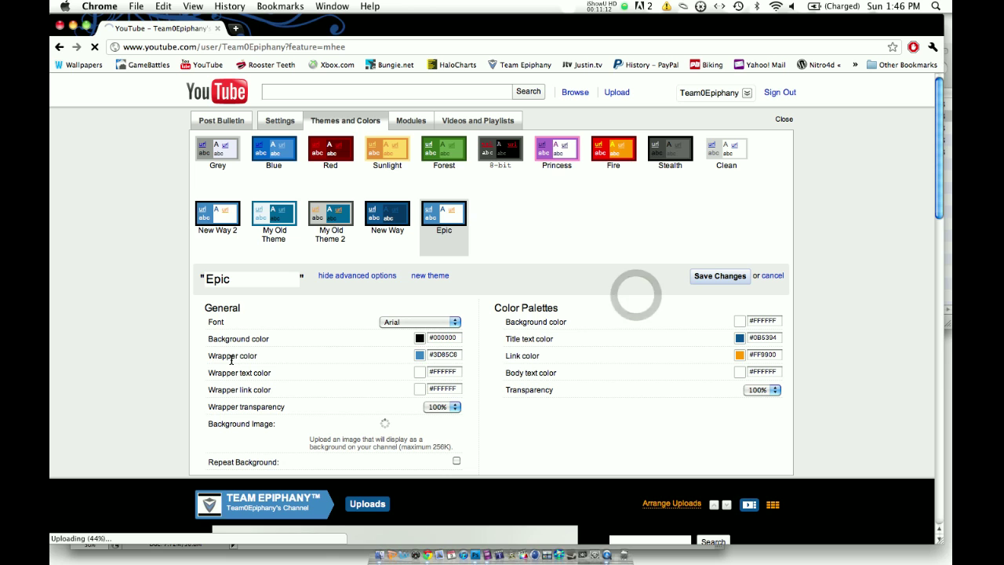
Examine how the uploaded background lines up with the channel's video, profile, friends and subscribers boxes along the whole page
scroll(102, 367, "down", 5)
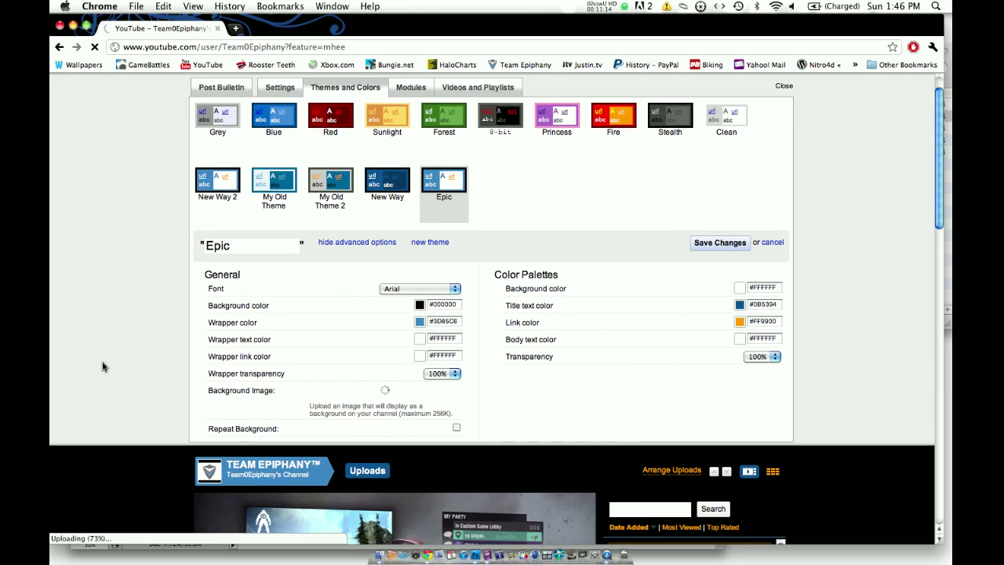
scroll(102, 366, "down", 6)
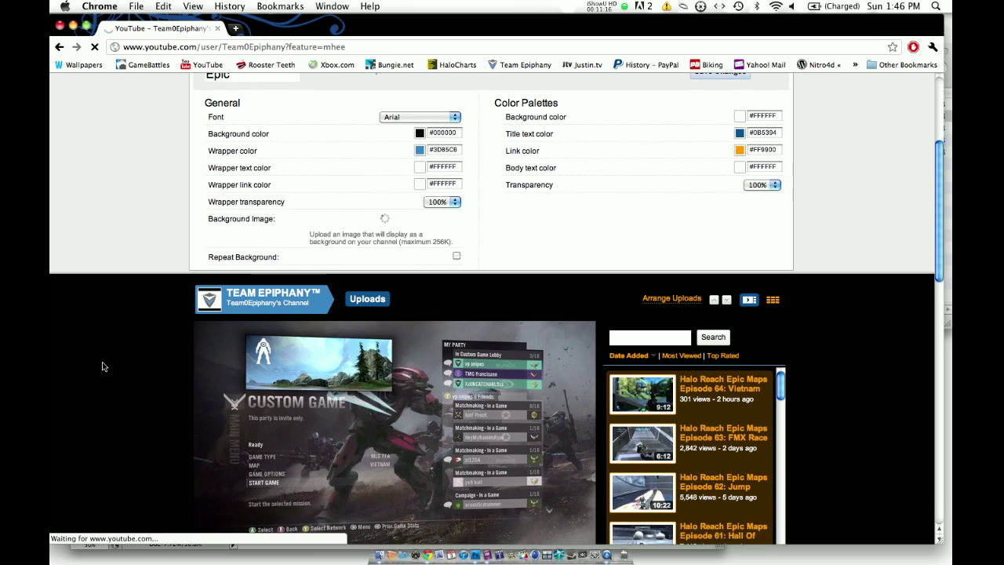
scroll(102, 367, "down", 9)
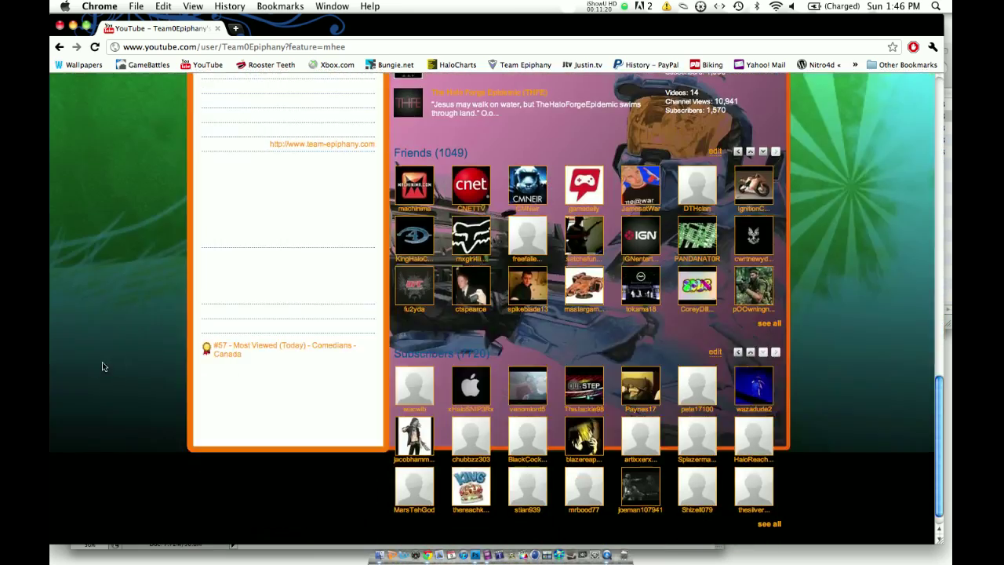
scroll(102, 367, "down", 7)
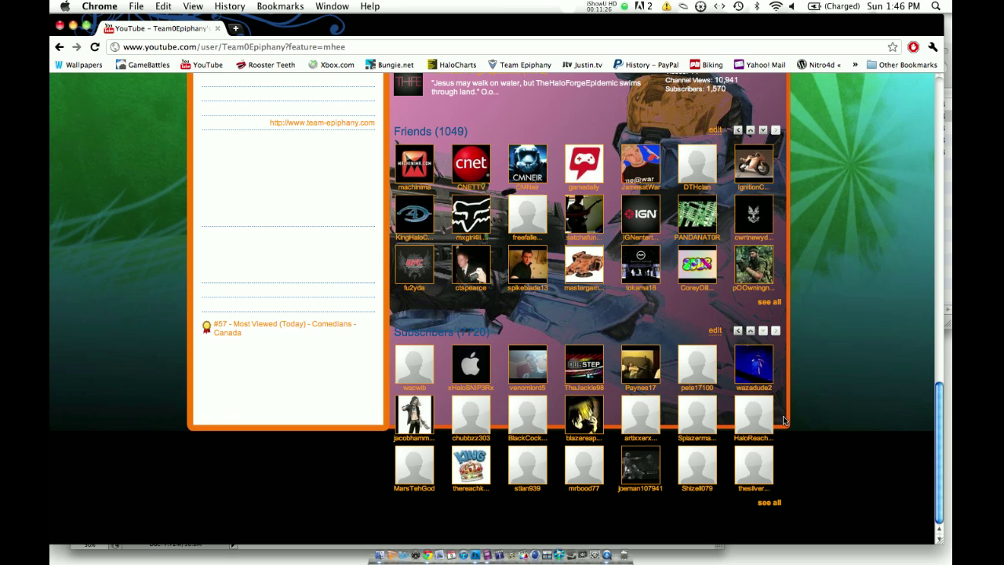
scroll(693, 248, "up", 5)
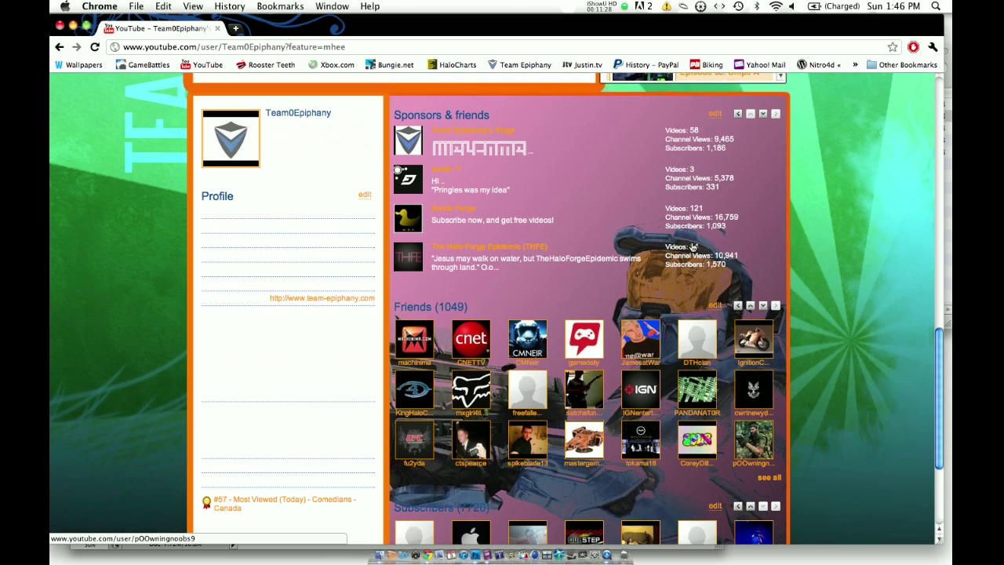
scroll(692, 248, "up", 1)
scroll(551, 324, "down", 5)
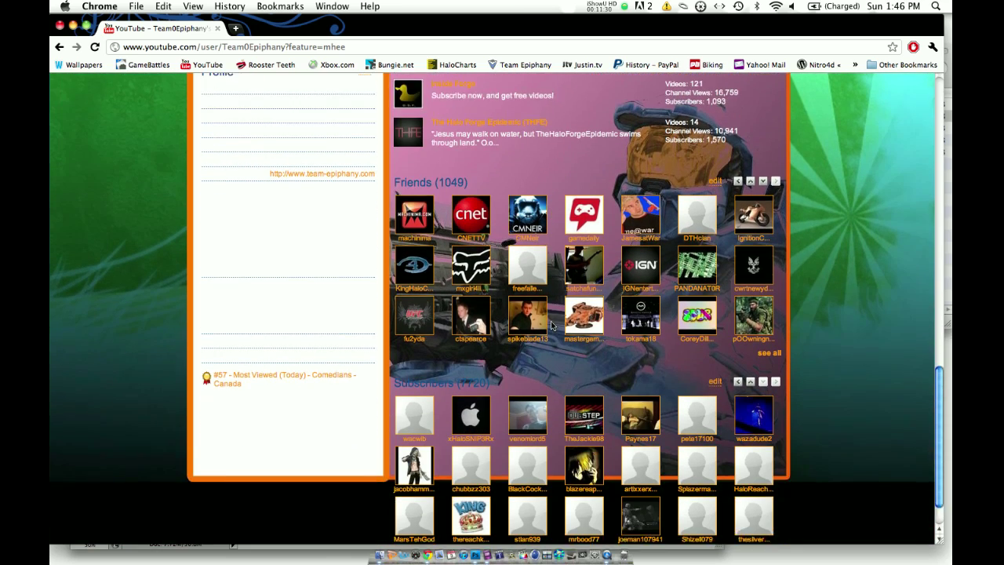
scroll(551, 324, "up", 4)
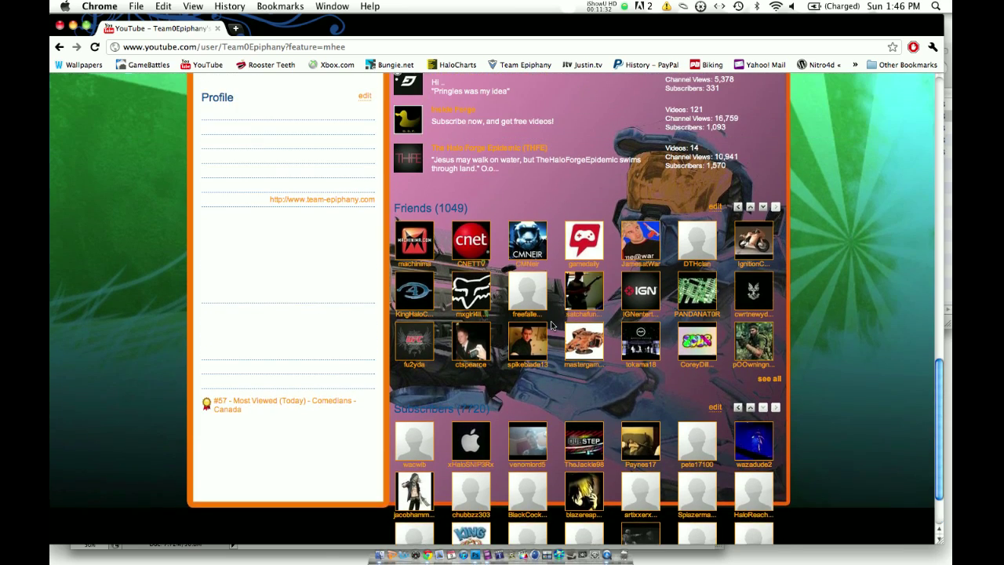
scroll(496, 269, "down", 1)
scroll(496, 268, "up", 3)
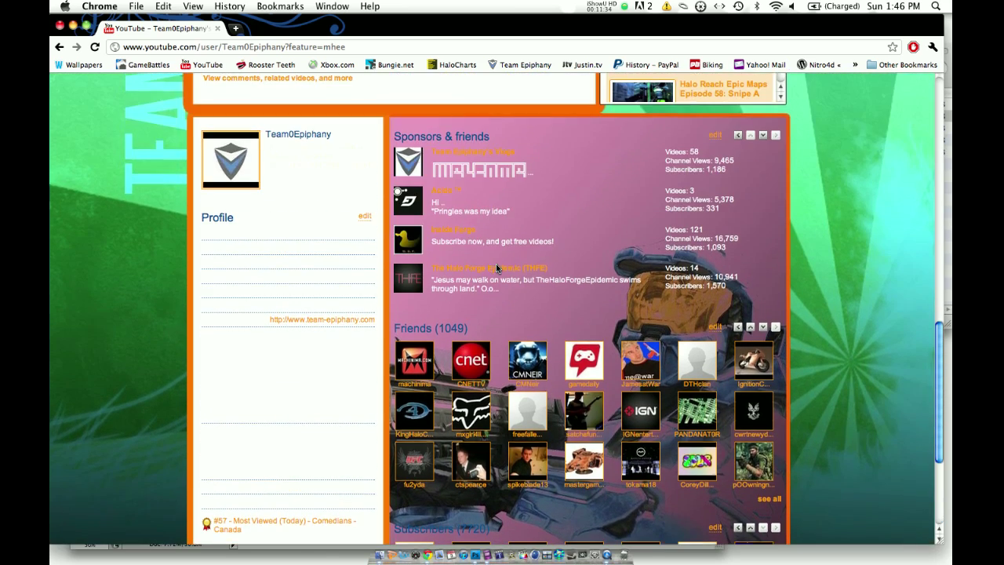
scroll(616, 309, "down", 6)
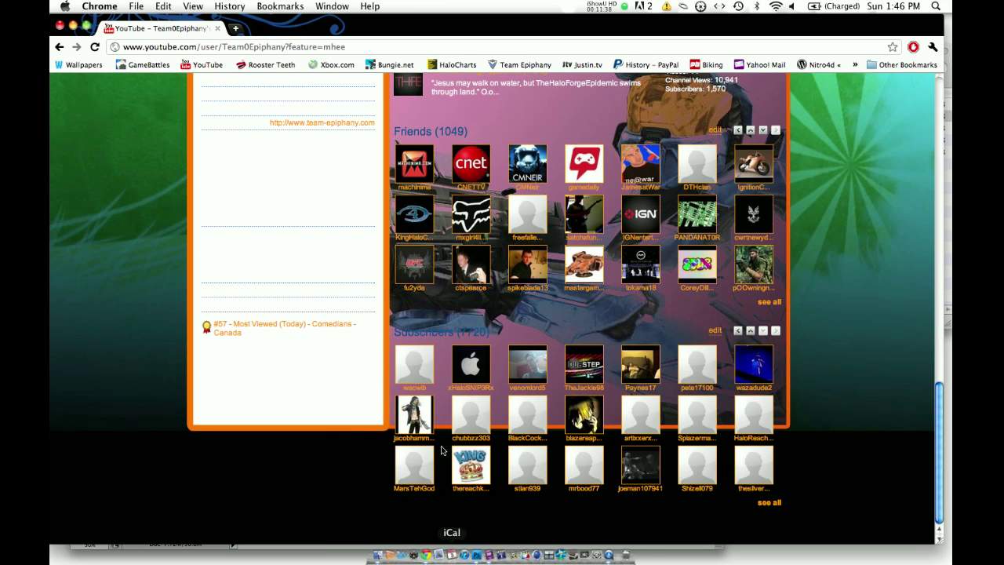
scroll(440, 416, "up", 4)
scroll(442, 411, "up", 2)
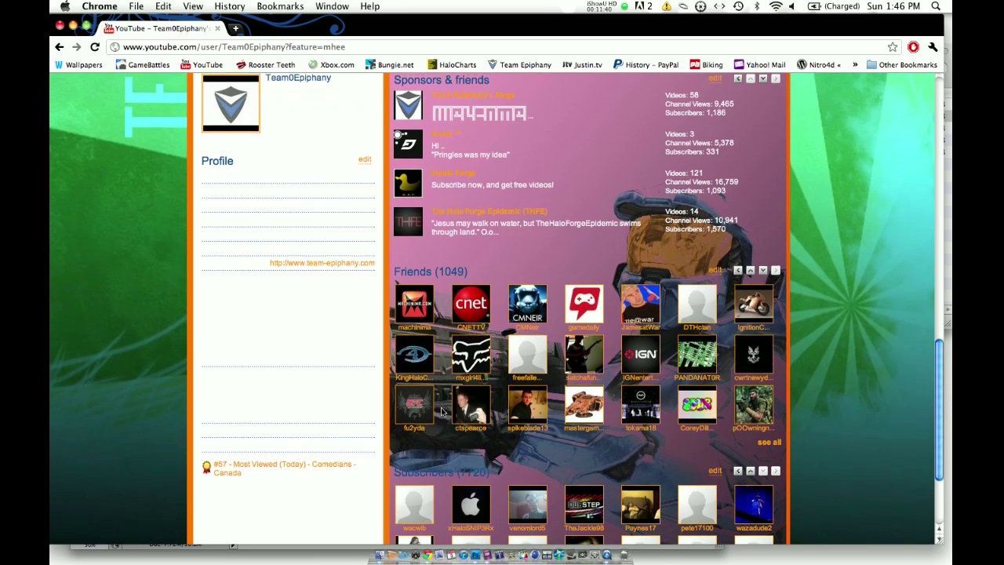
scroll(442, 412, "up", 1)
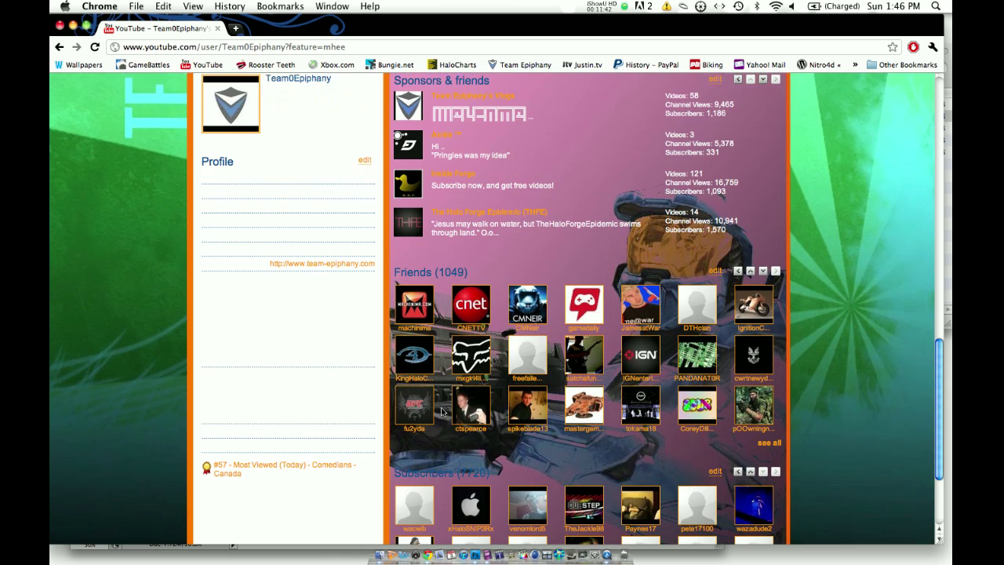
scroll(442, 412, "up", 10)
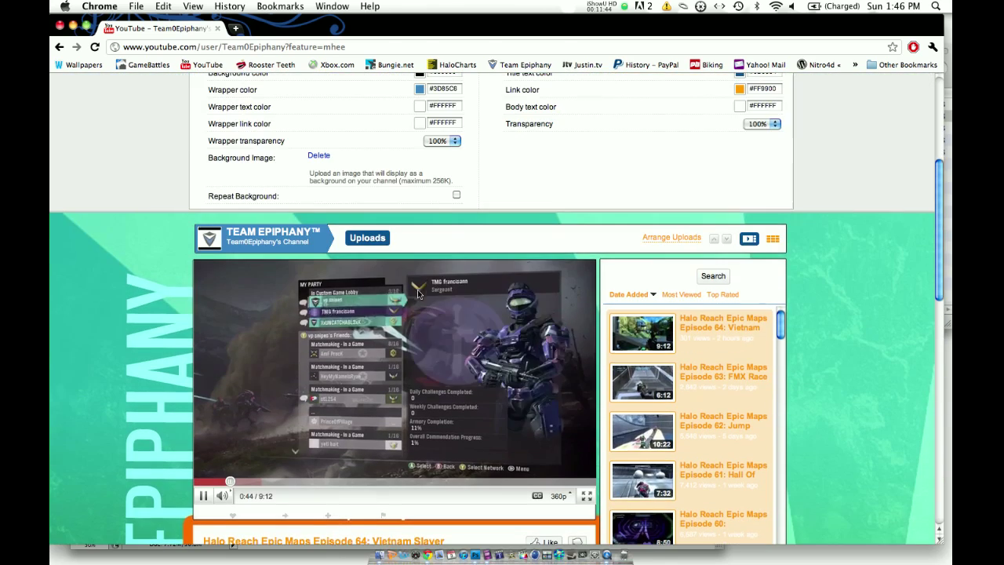
scroll(707, 392, "down", 10)
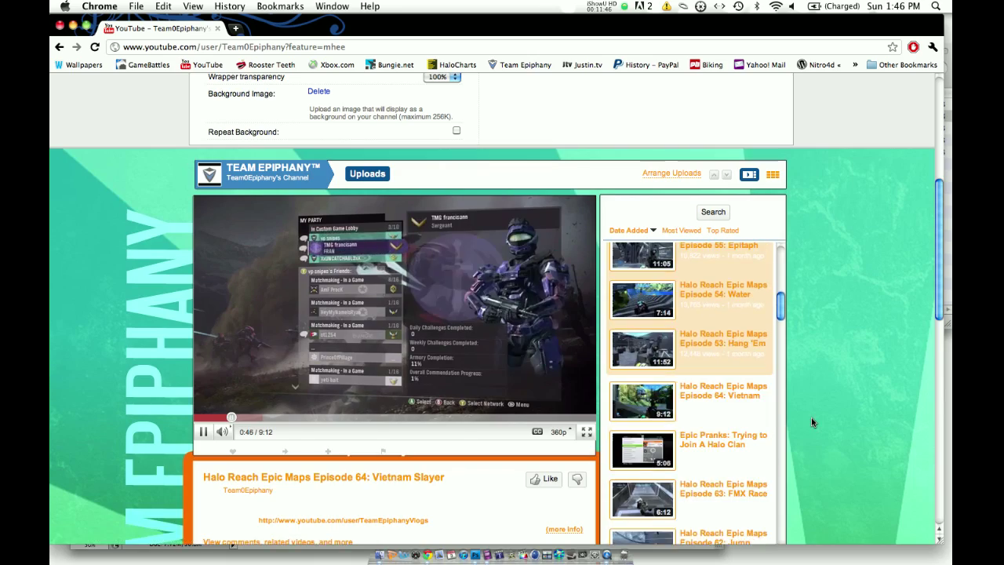
scroll(811, 421, "down", 5)
scroll(811, 422, "up", 2)
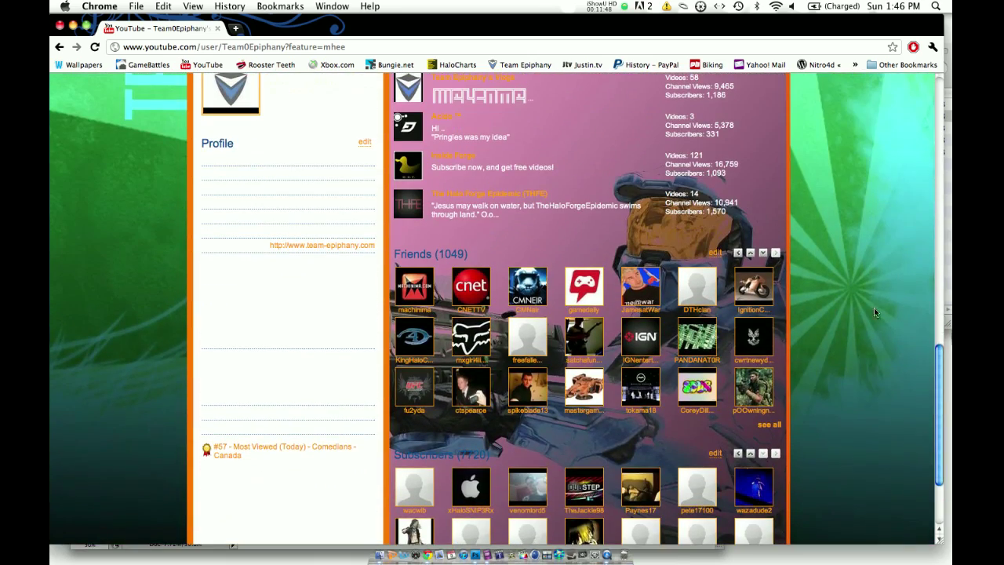
scroll(881, 278, "up", 2)
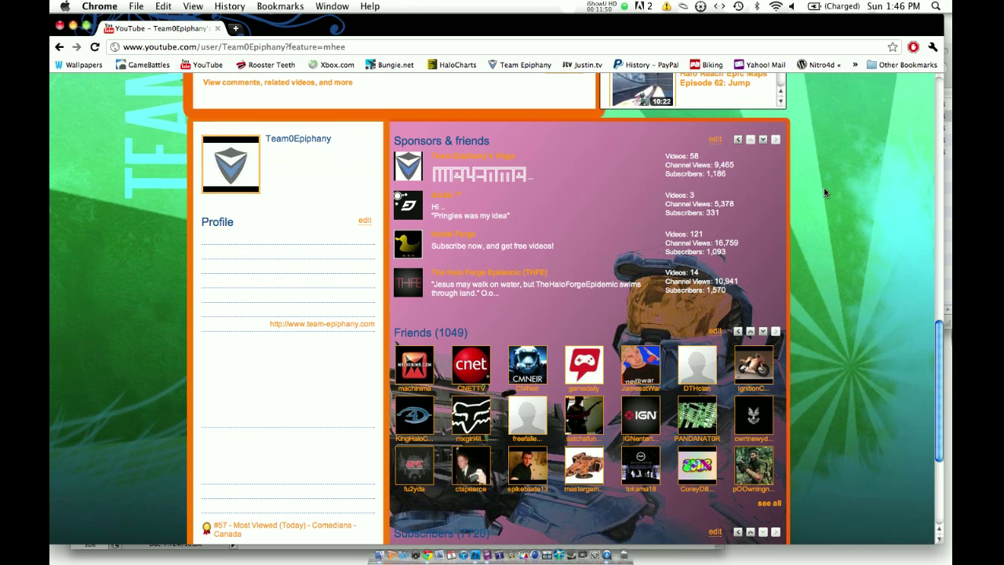
Set both the wrapper transparency and the color palette transparency of the Epic theme to 100%
scroll(879, 236, "up", 10)
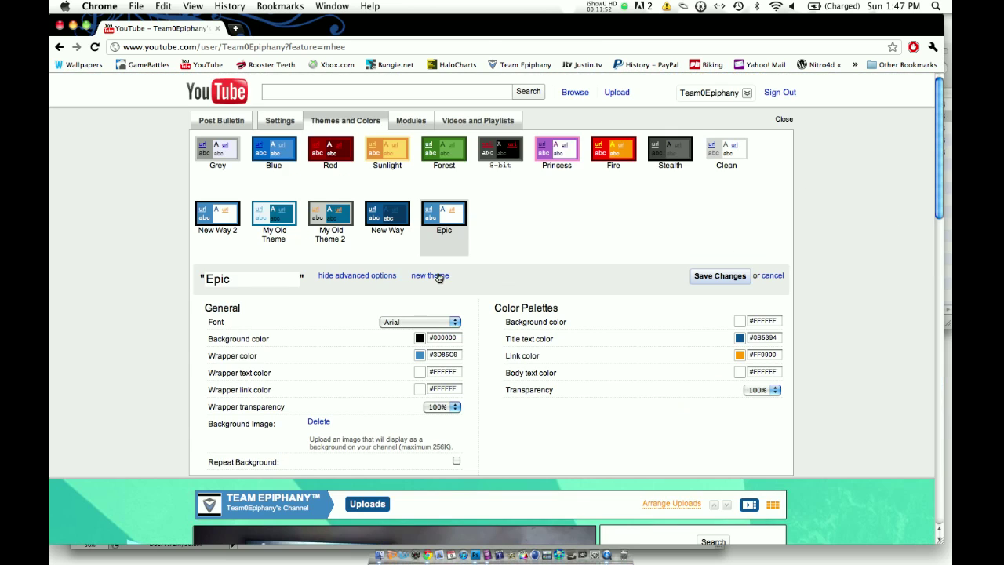
left_click(455, 407)
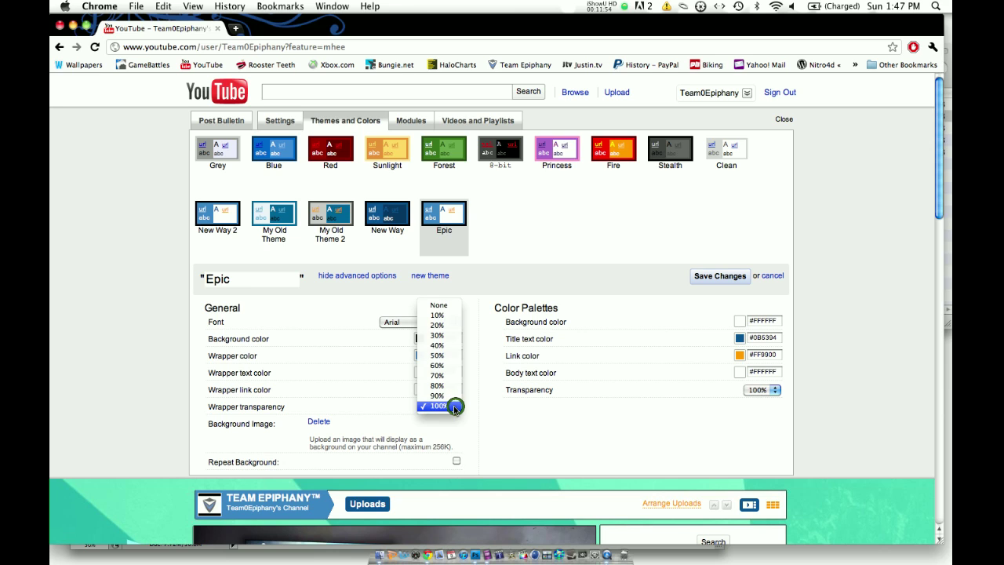
left_click(452, 408)
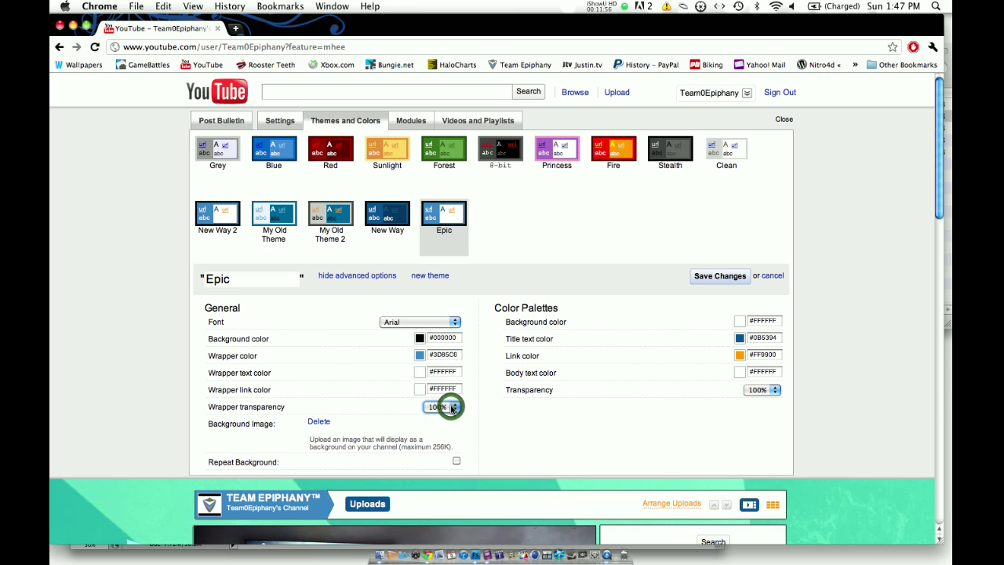
left_click(771, 390)
left_click(769, 388)
scroll(713, 397, "down", 3)
scroll(713, 398, "down", 3)
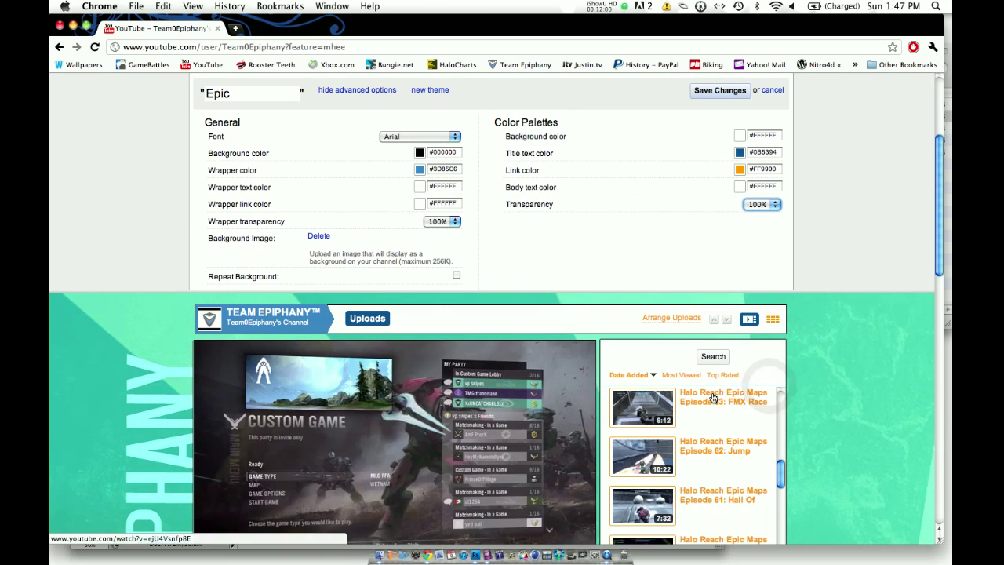
Set the Epic theme's wrapper color to orange #FF9900 and check it on the channel preview
scroll(682, 284, "up", 2)
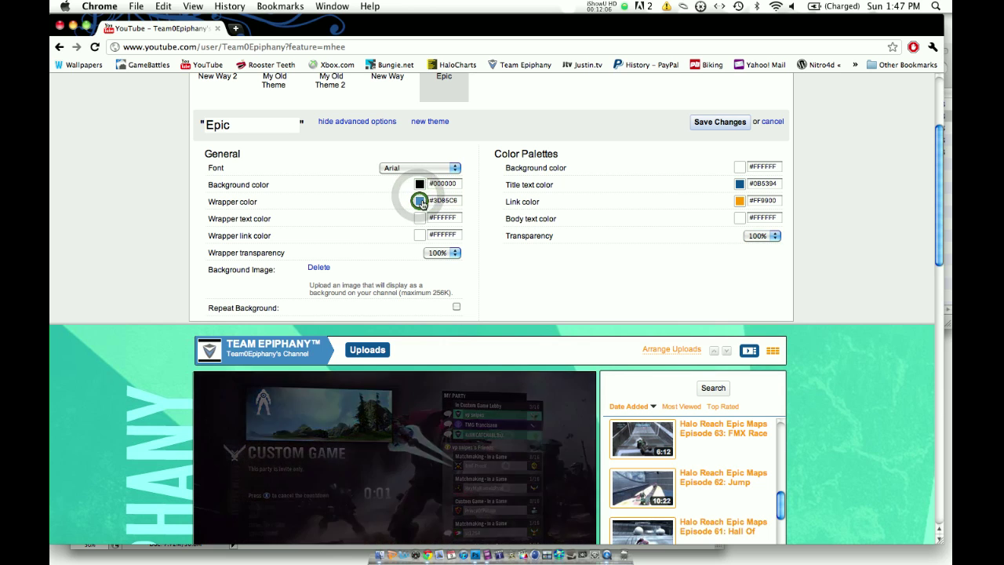
scroll(417, 151, "up", 2)
scroll(424, 196, "up", 1)
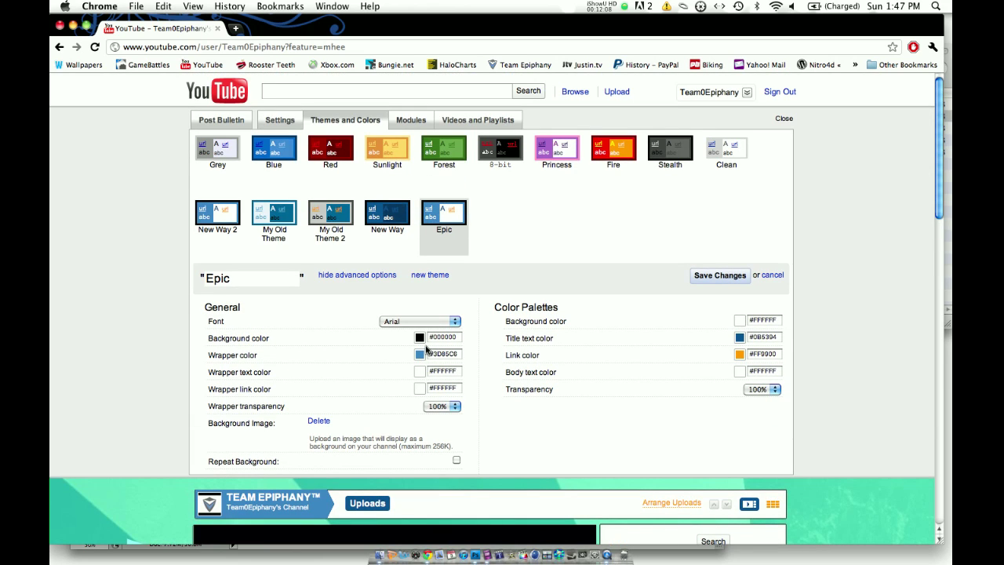
left_click(420, 355)
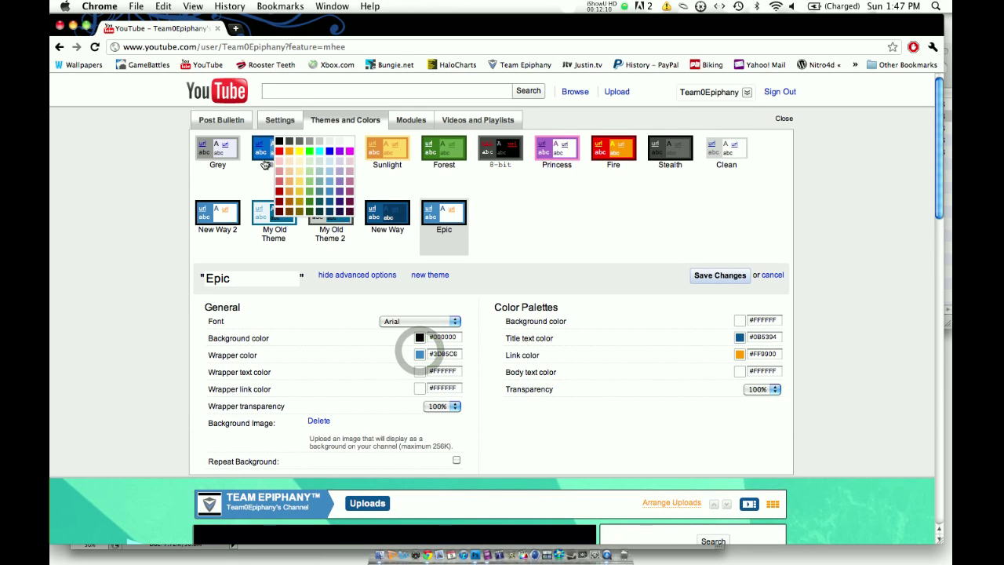
left_click(289, 150)
scroll(121, 298, "down", 15)
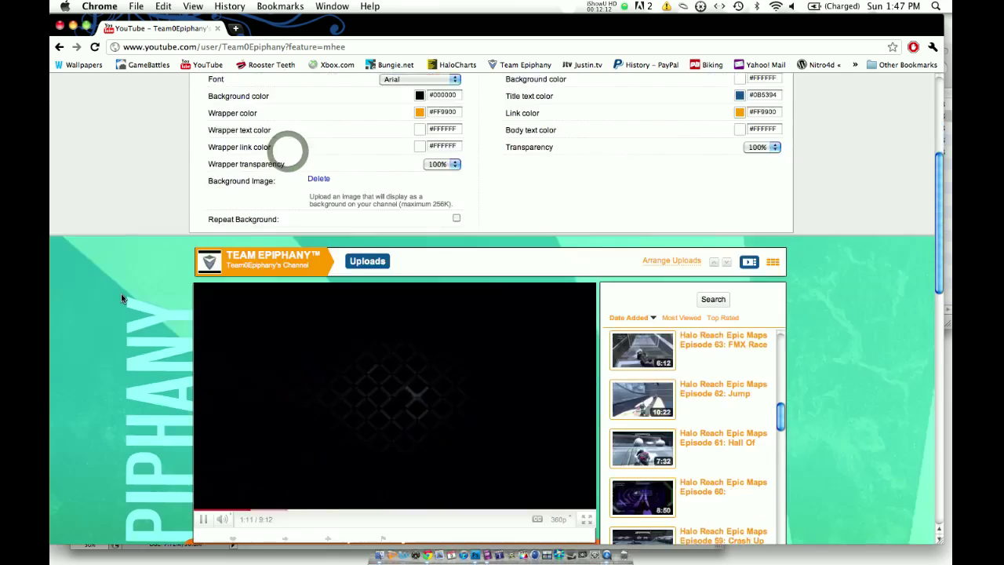
Set the title text color in the Epic theme's color palette to magenta #FF00FF
scroll(121, 298, "up", 15)
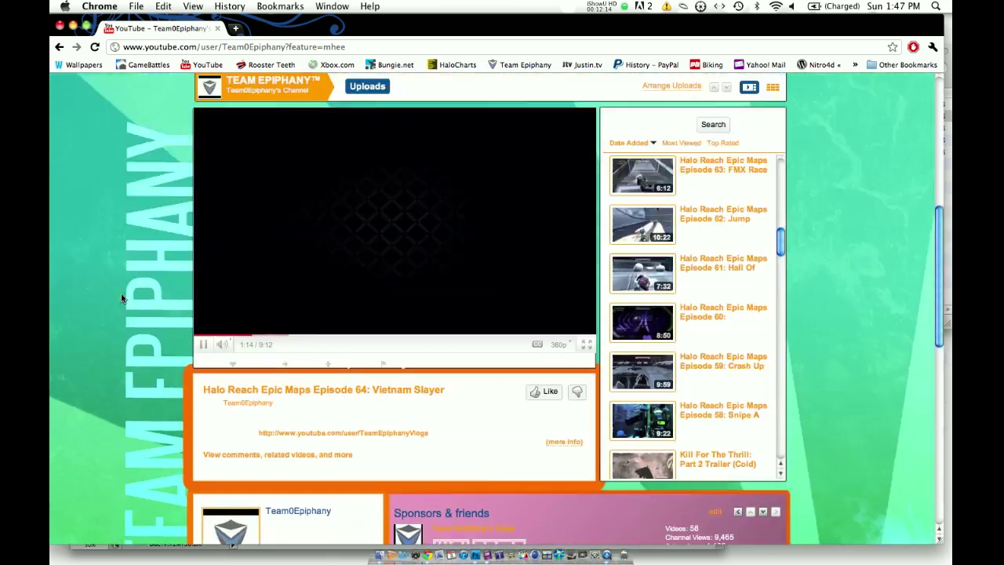
left_click(738, 338)
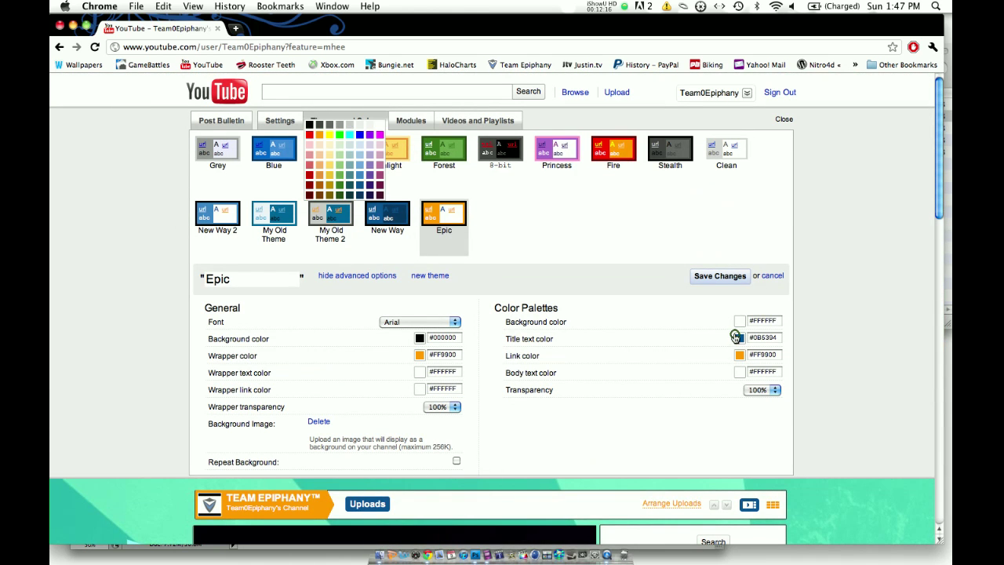
left_click(378, 149)
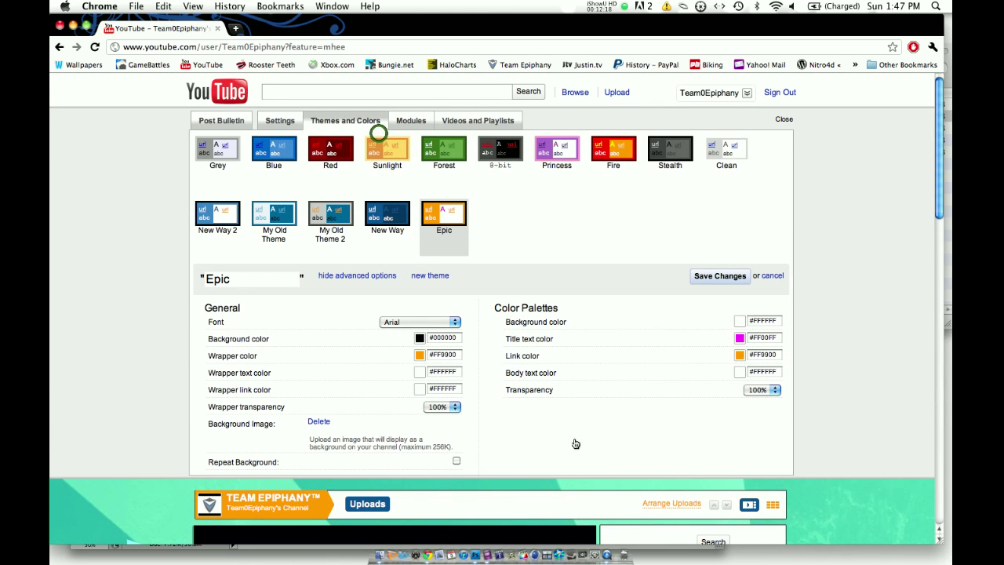
Examine the new wrapper and title text colors against the background across the video, profile, friends and subscribers boxes
scroll(574, 441, "down", 10)
scroll(575, 443, "down", 5)
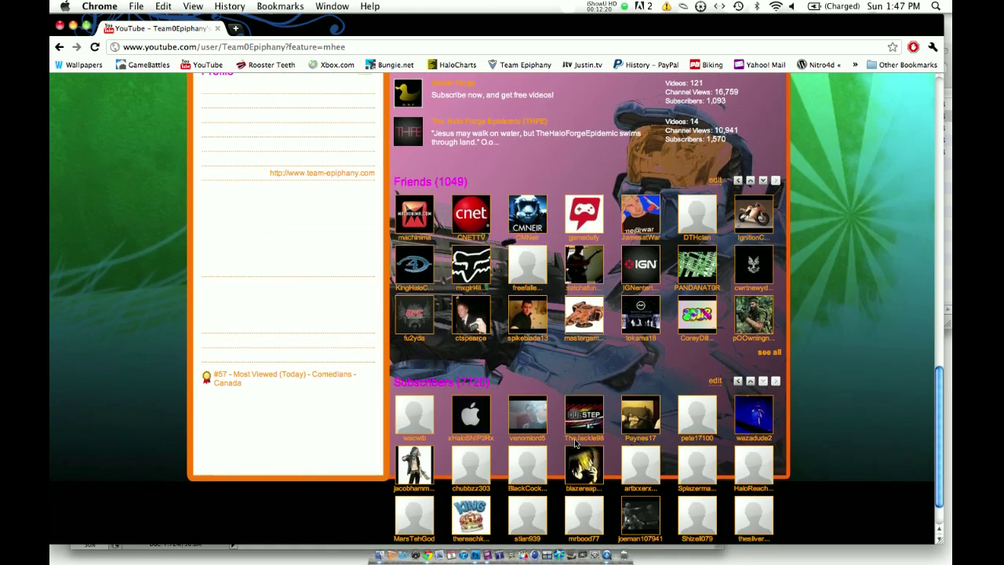
scroll(575, 443, "up", 2)
scroll(574, 444, "up", 2)
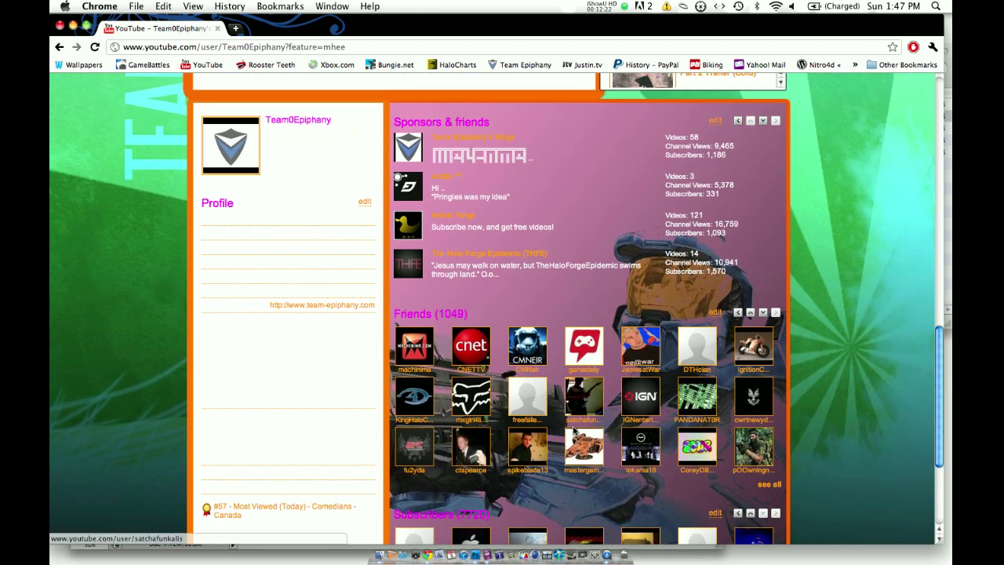
scroll(572, 432, "up", 3)
scroll(573, 432, "up", 10)
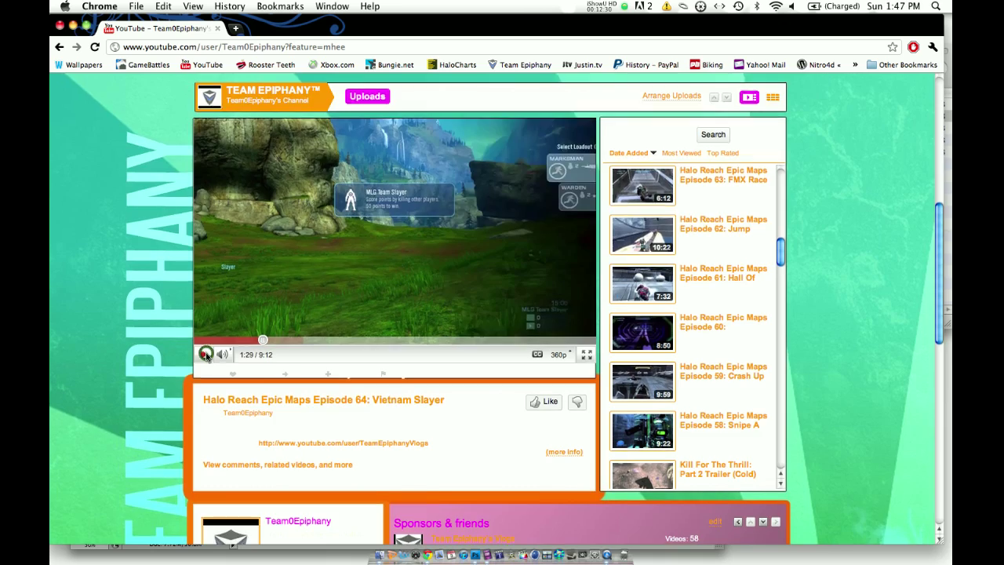
scroll(205, 357, "down", 8)
scroll(206, 357, "down", 8)
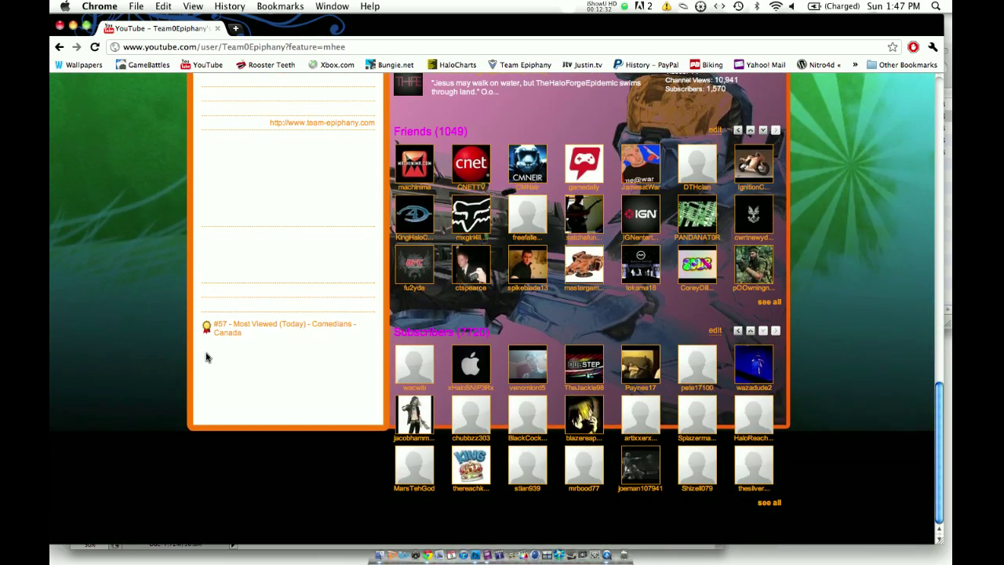